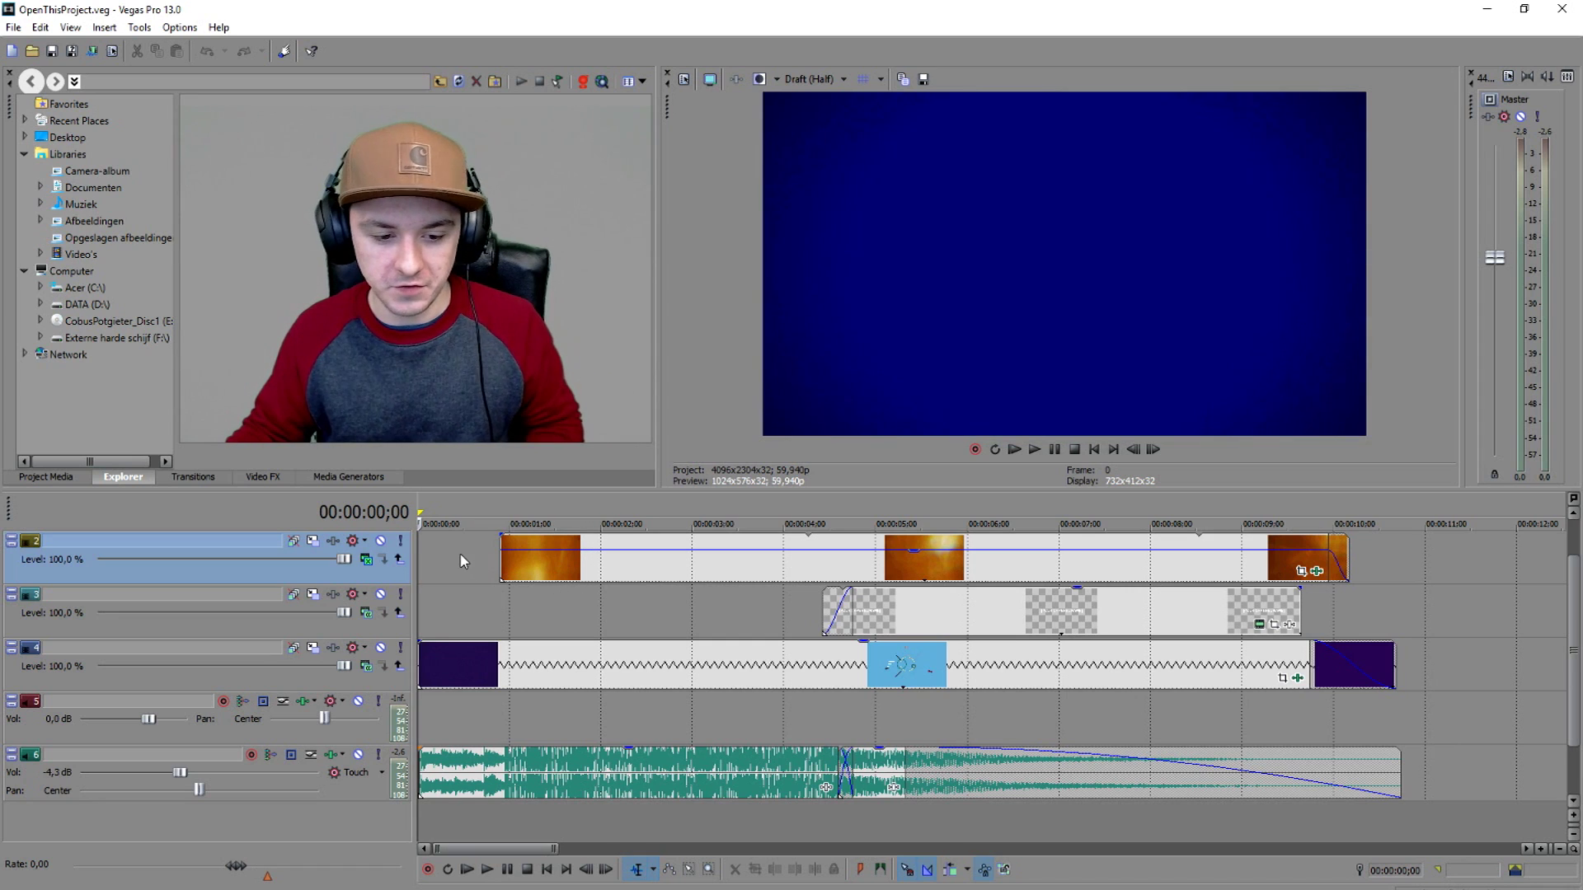
Play only the light-leak track to preview the light leaks, then bring the other tracks back
click(400, 546)
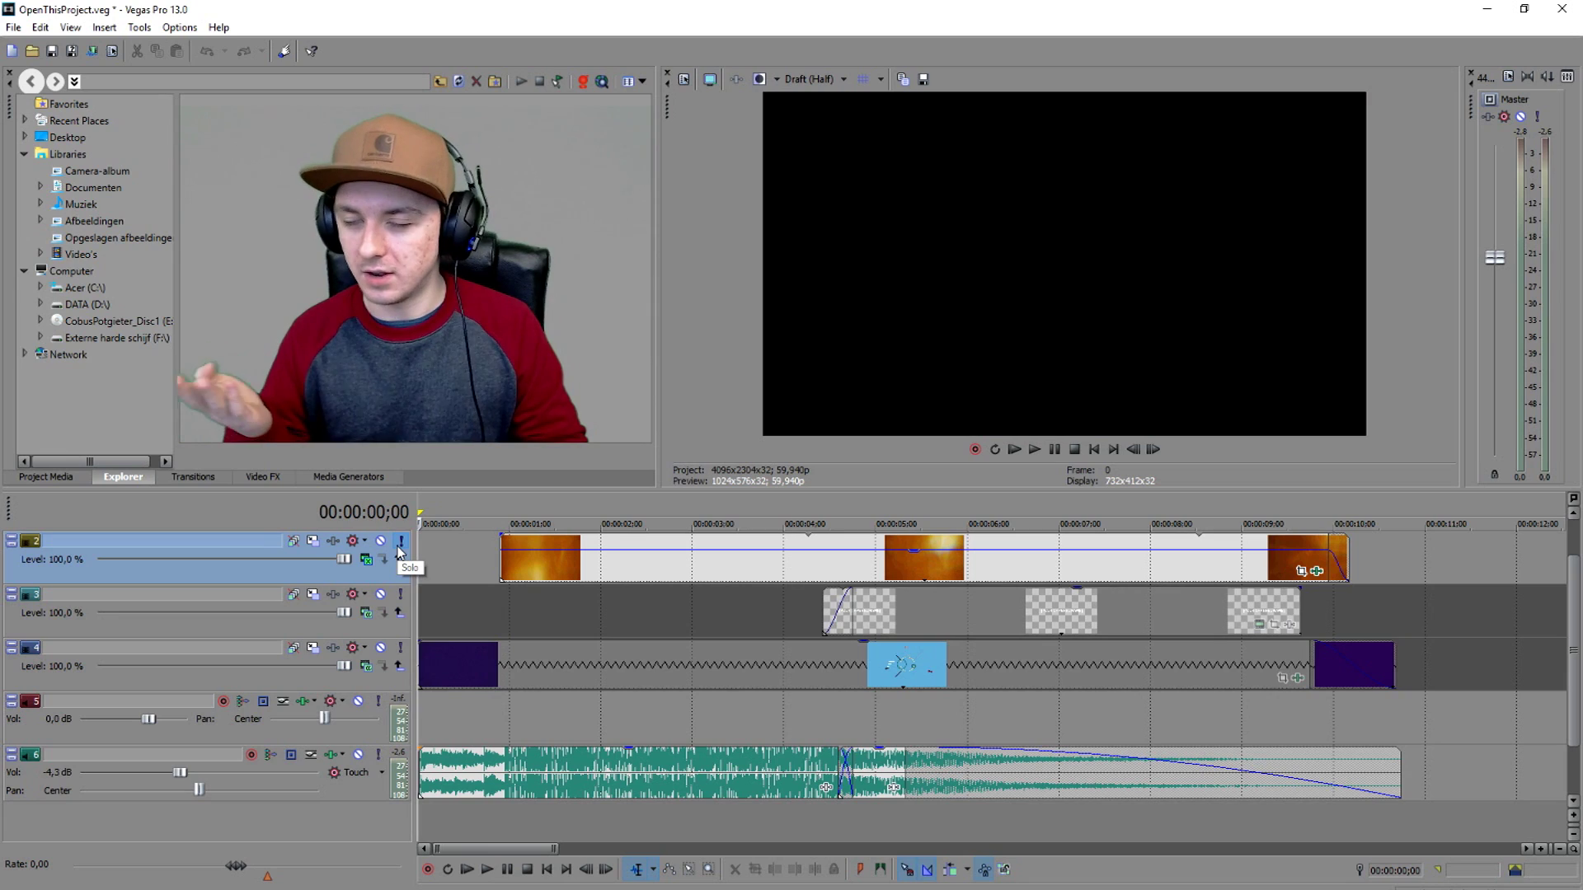
key(space)
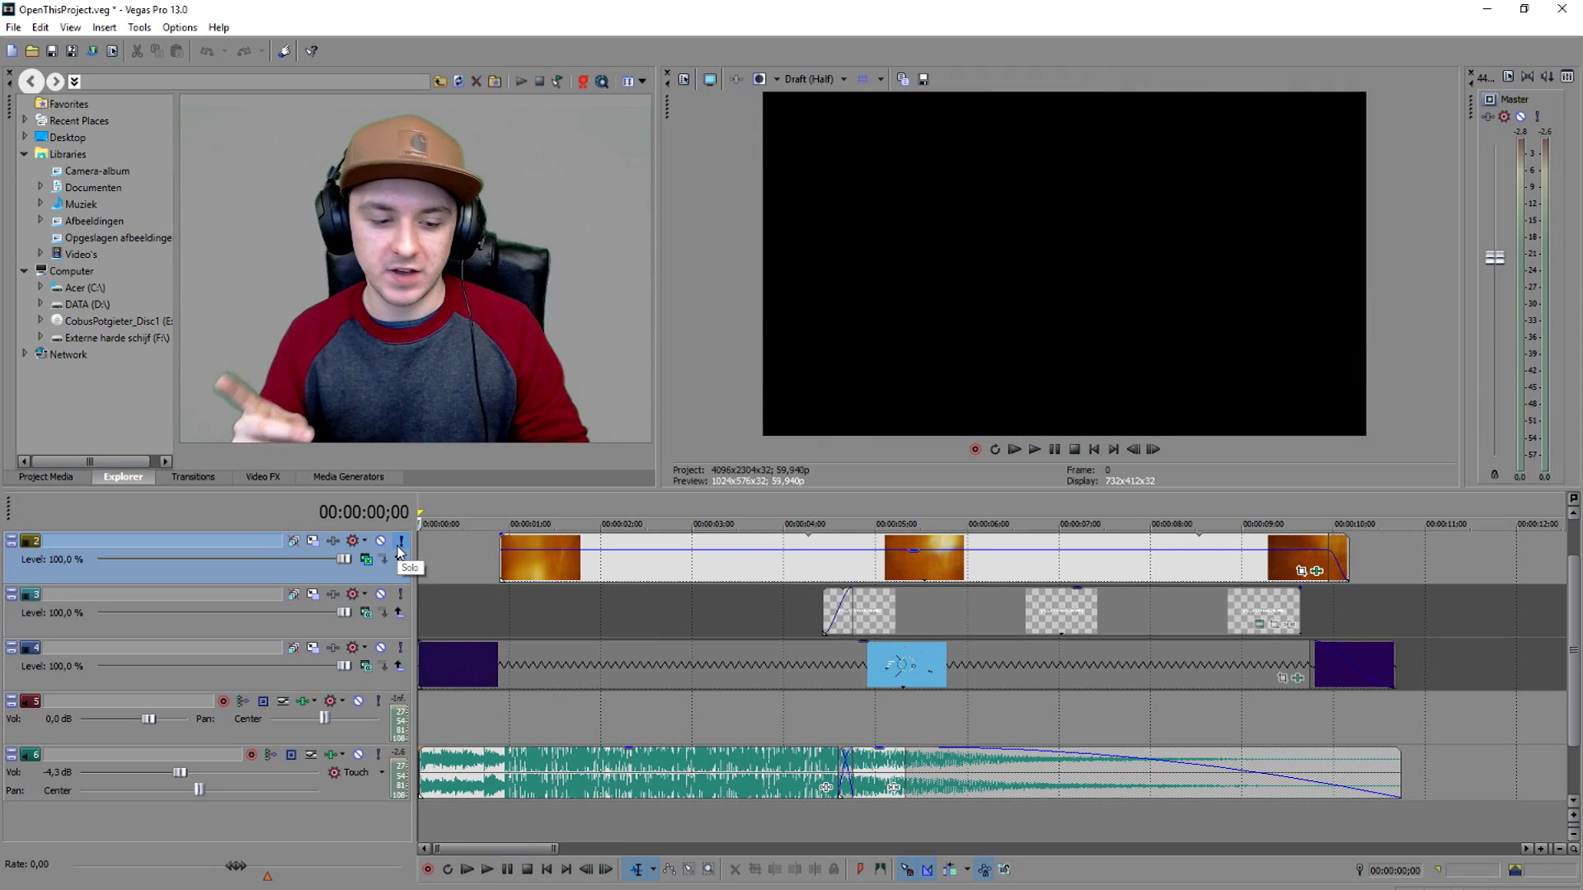
click(400, 544)
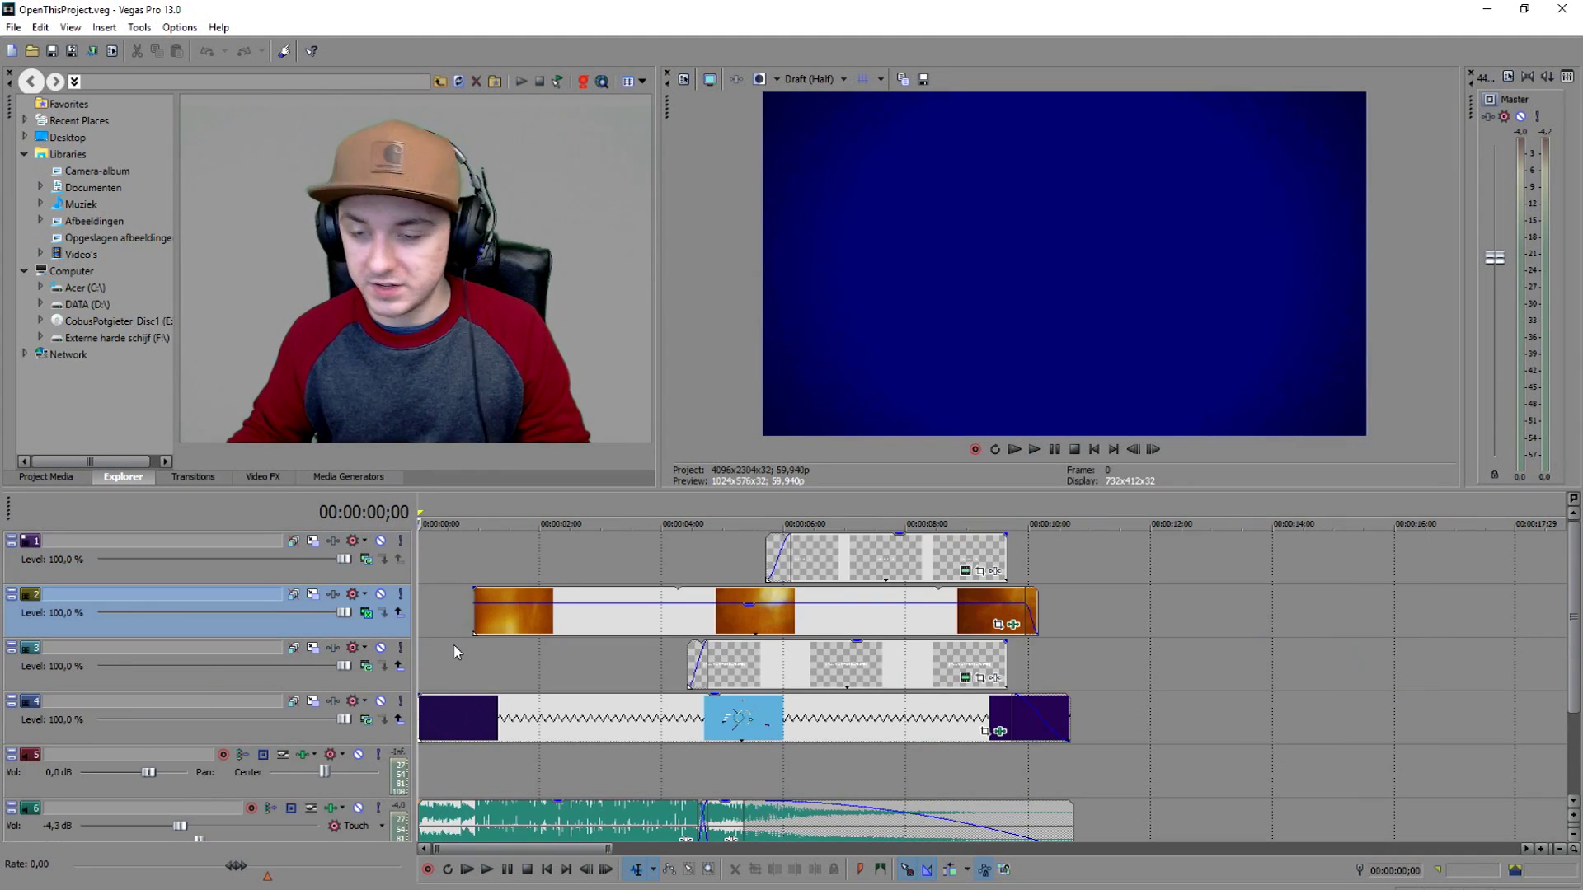
Select the track 4 background clip and preview it at about 1, 3 and 6 seconds (00:00:06;05)
scroll(453, 645, down, 2)
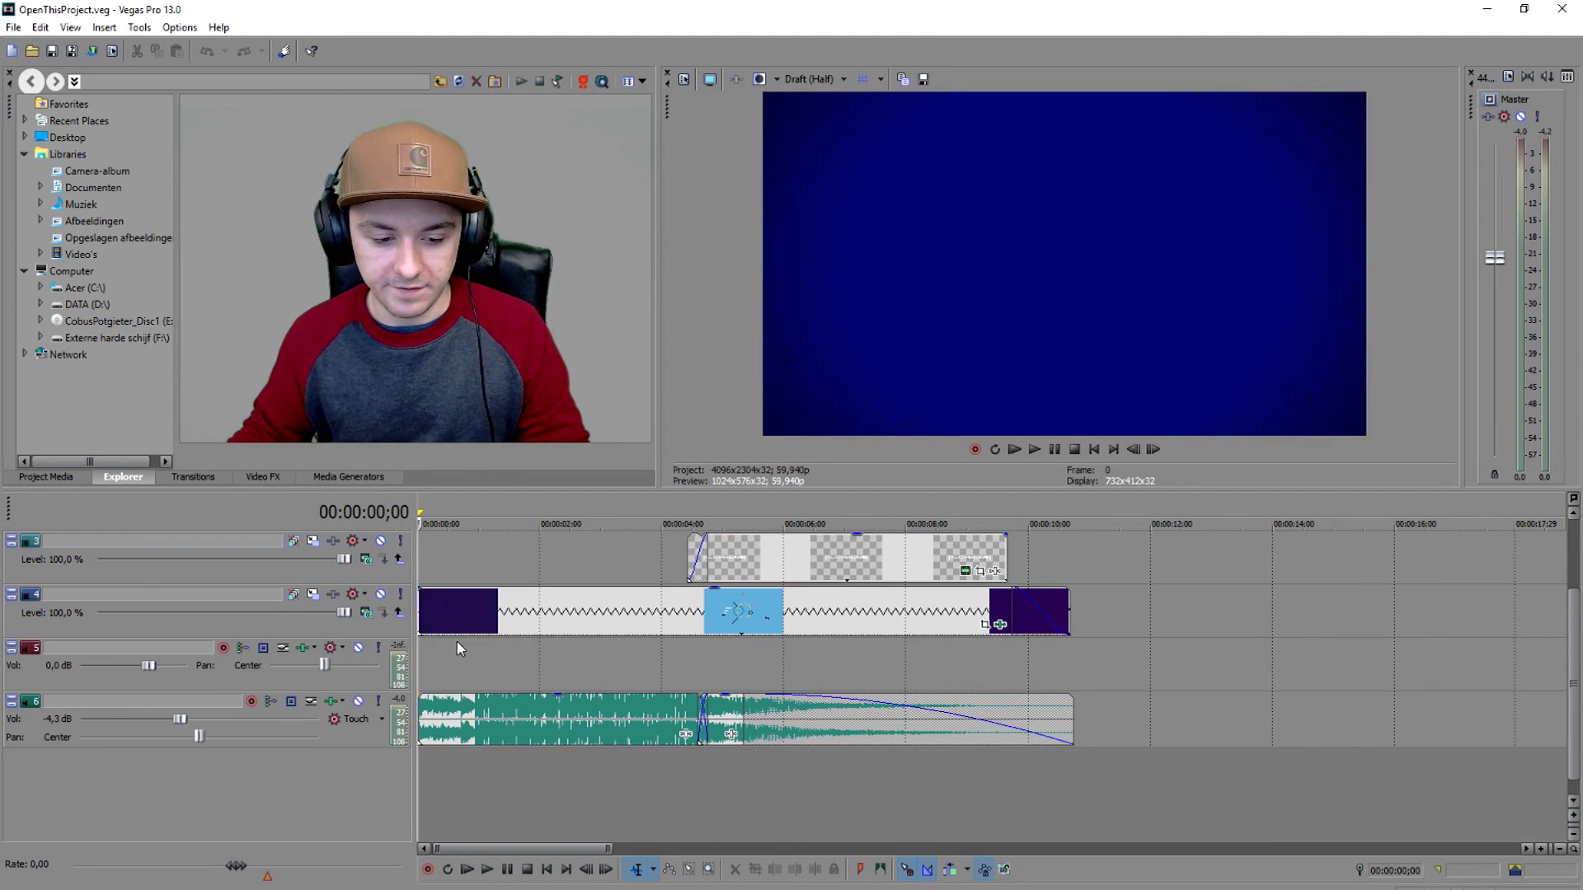
click(464, 625)
scroll(464, 626, up, 2)
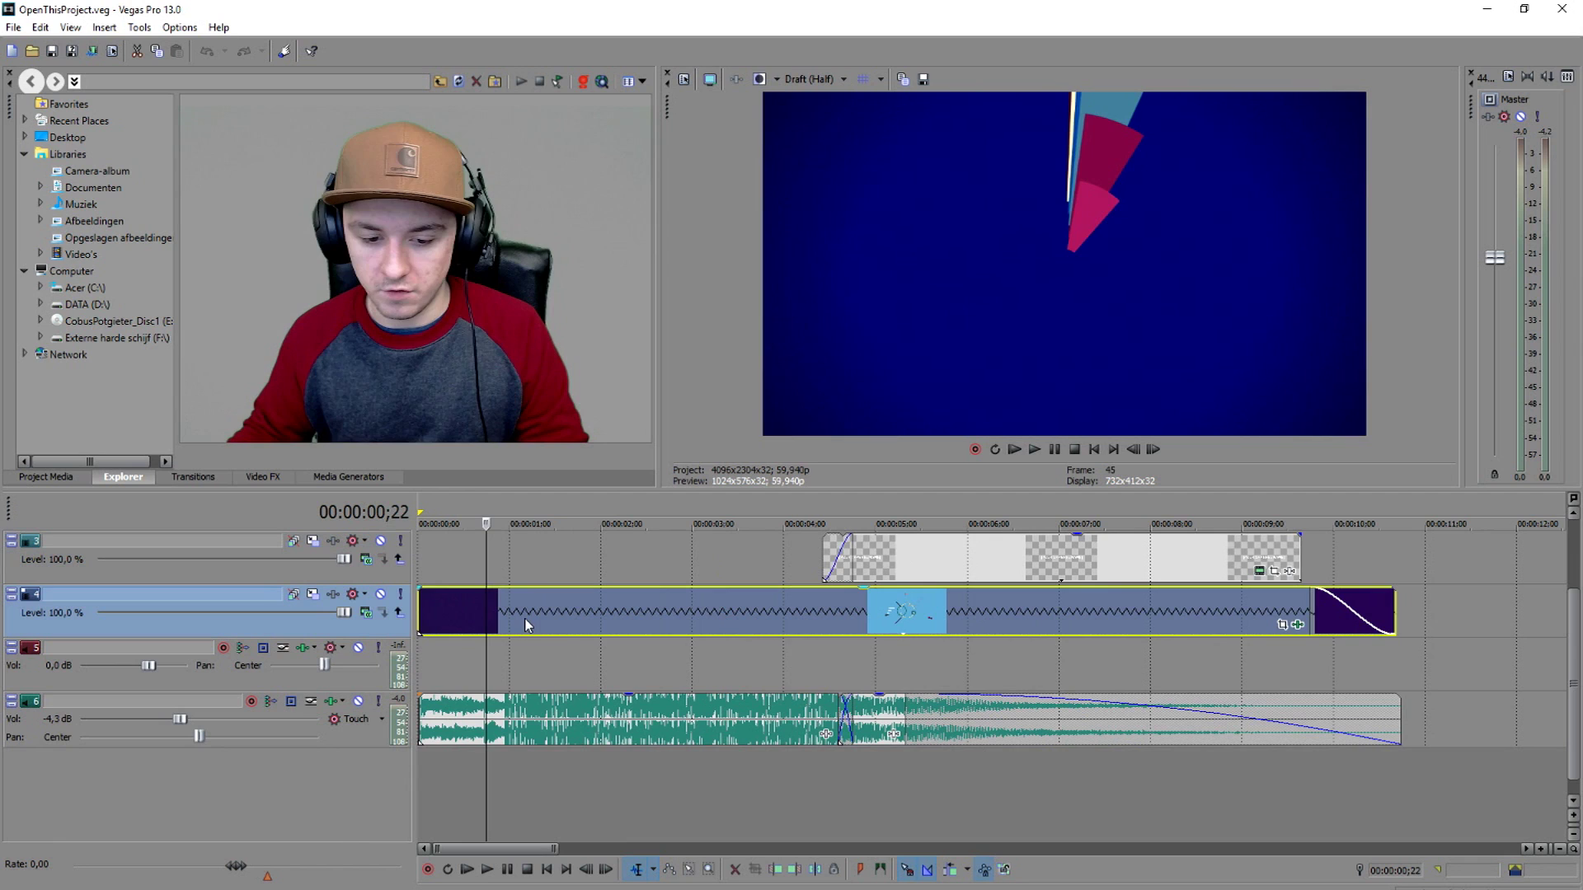
click(566, 612)
click(699, 605)
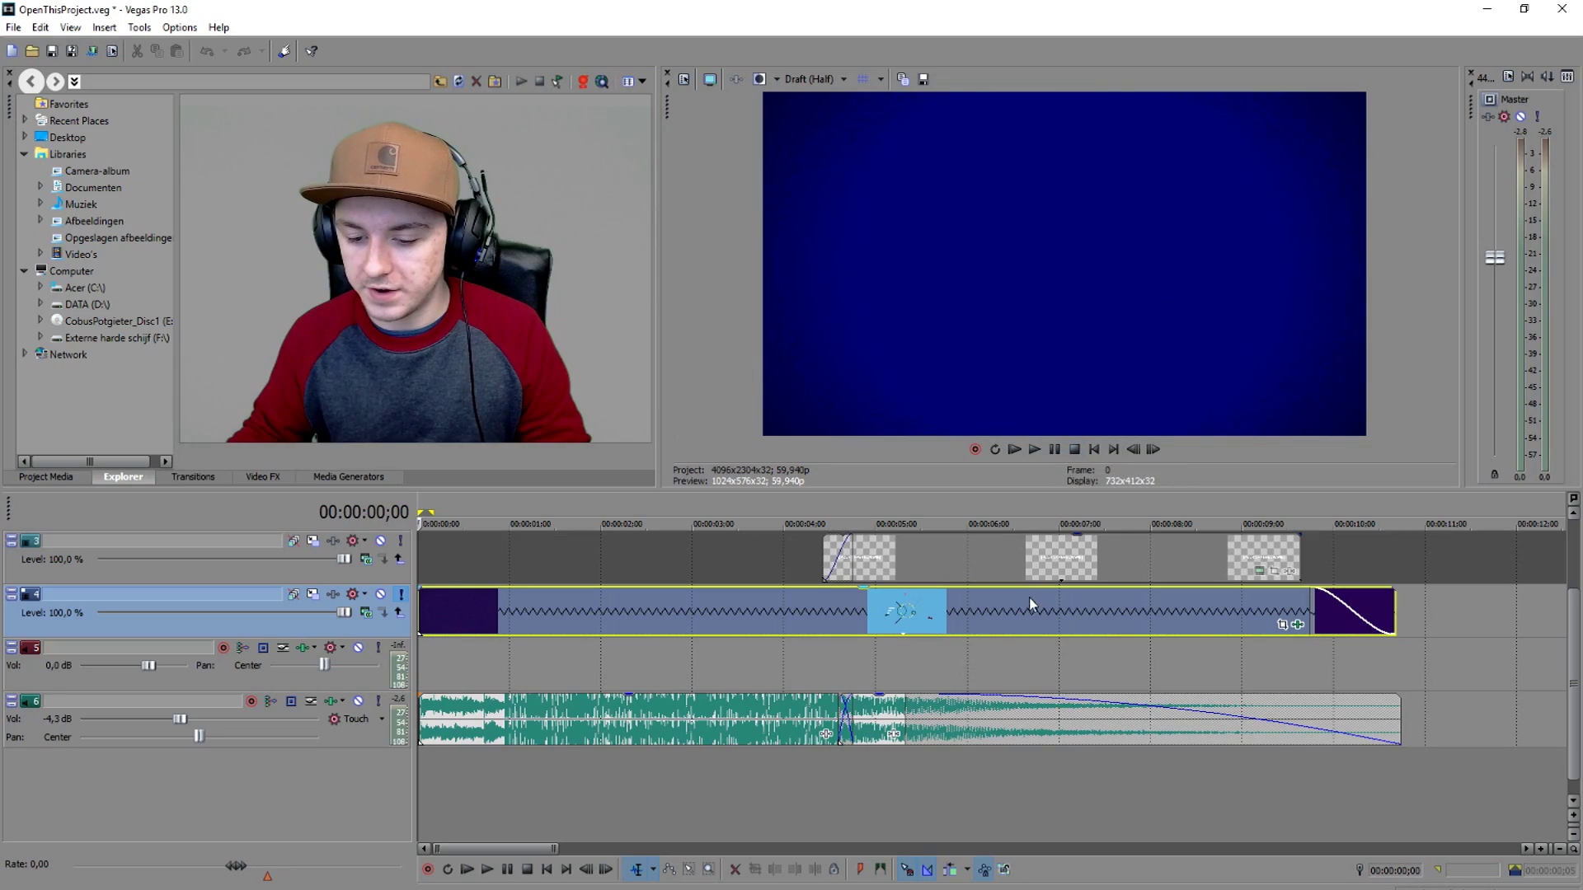
click(956, 611)
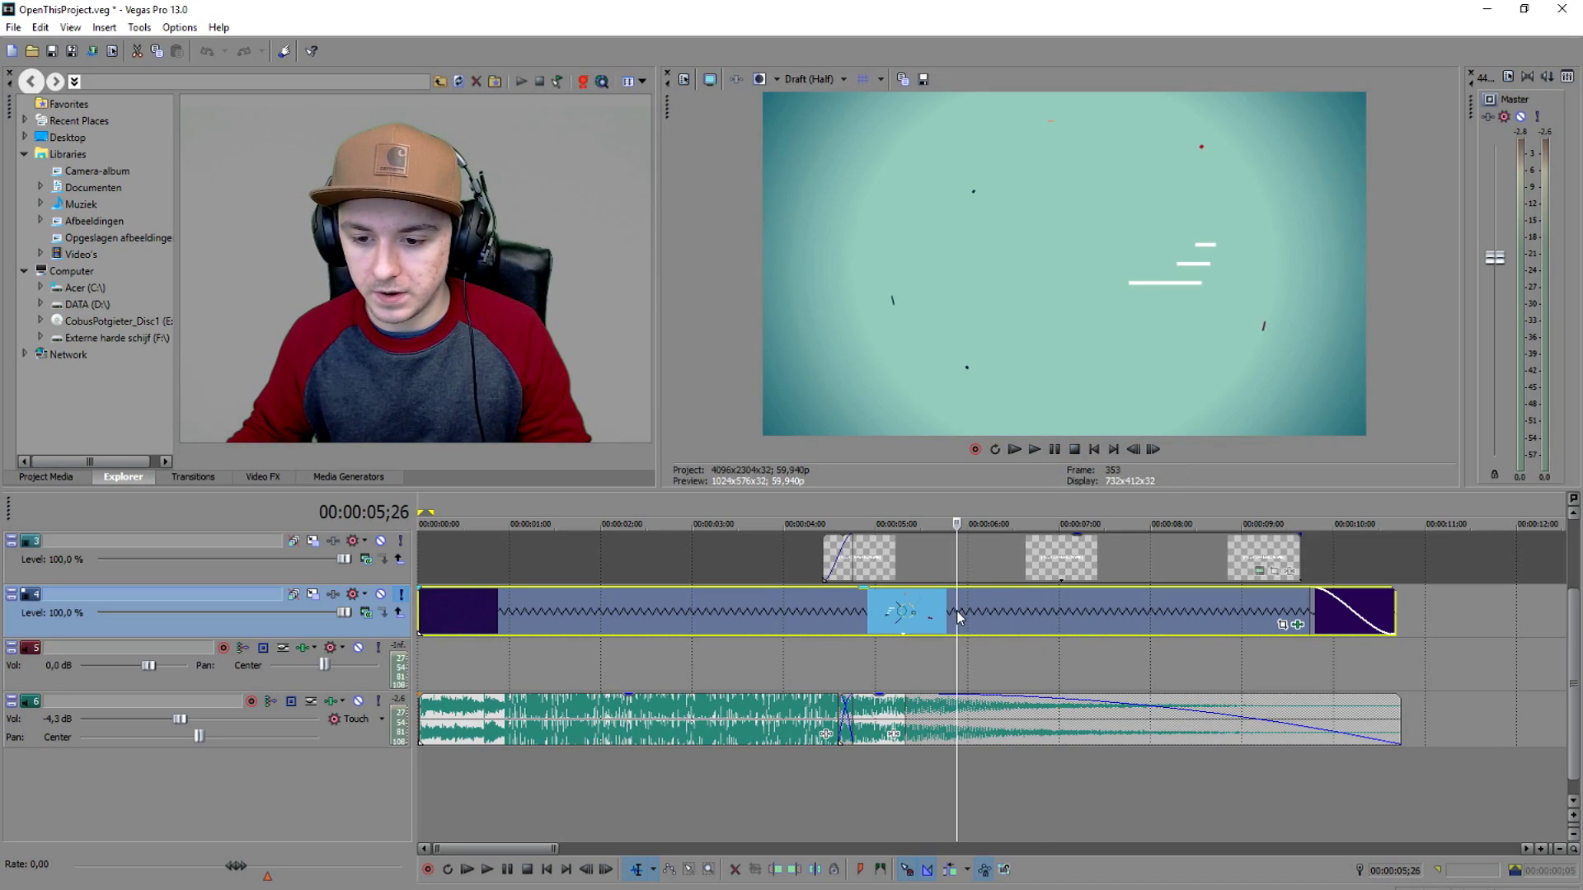
click(985, 615)
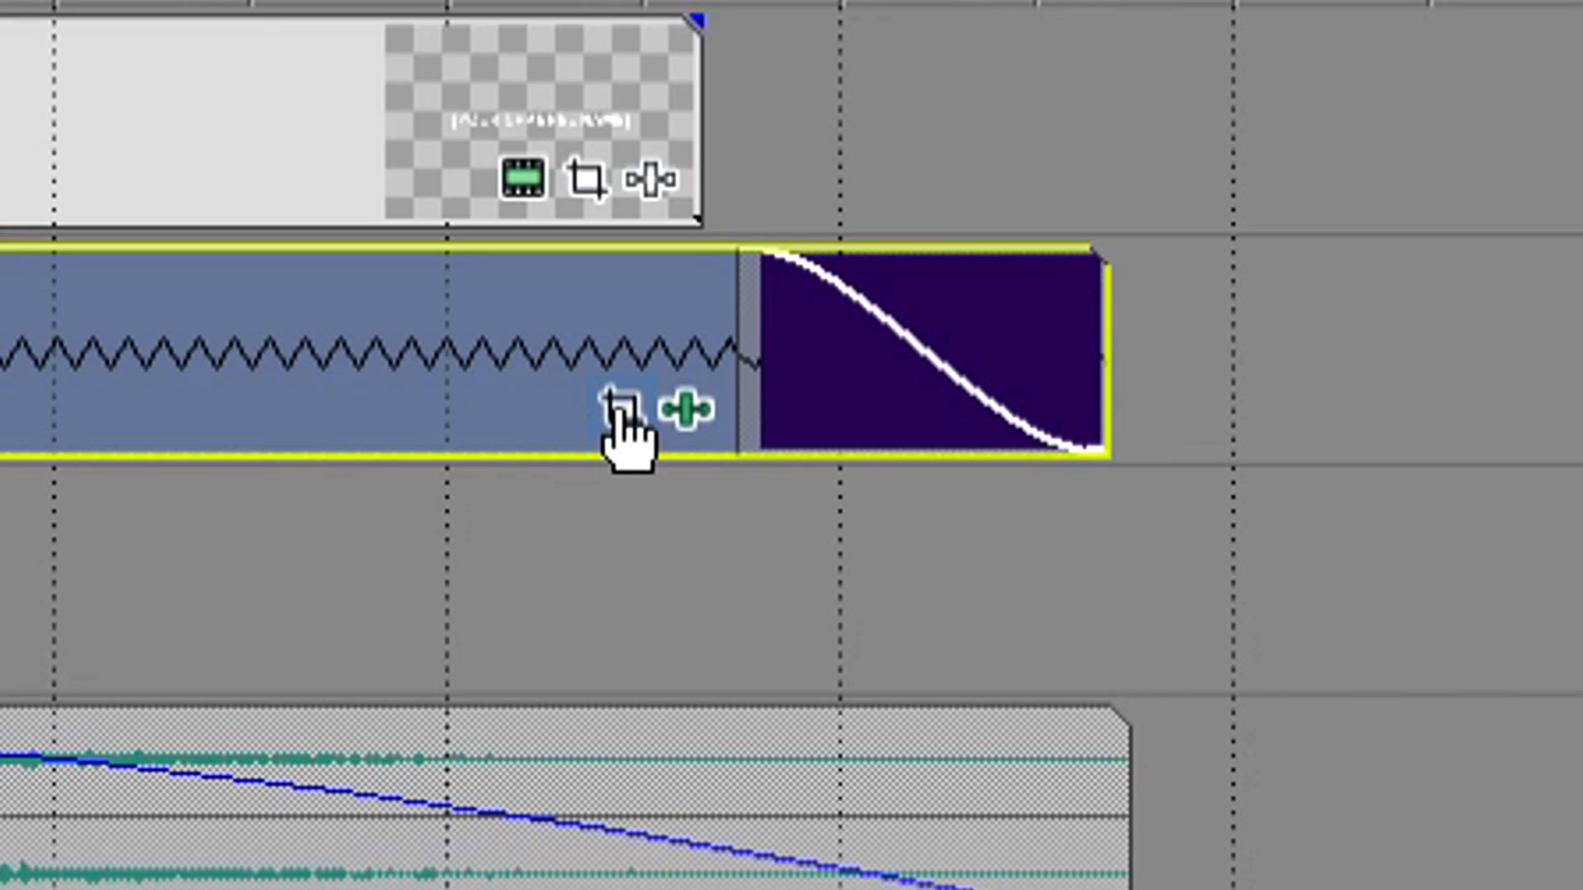
Open the background's Video Event FX and disable Color Corrector (Secondary) and Gradient Map
click(624, 408)
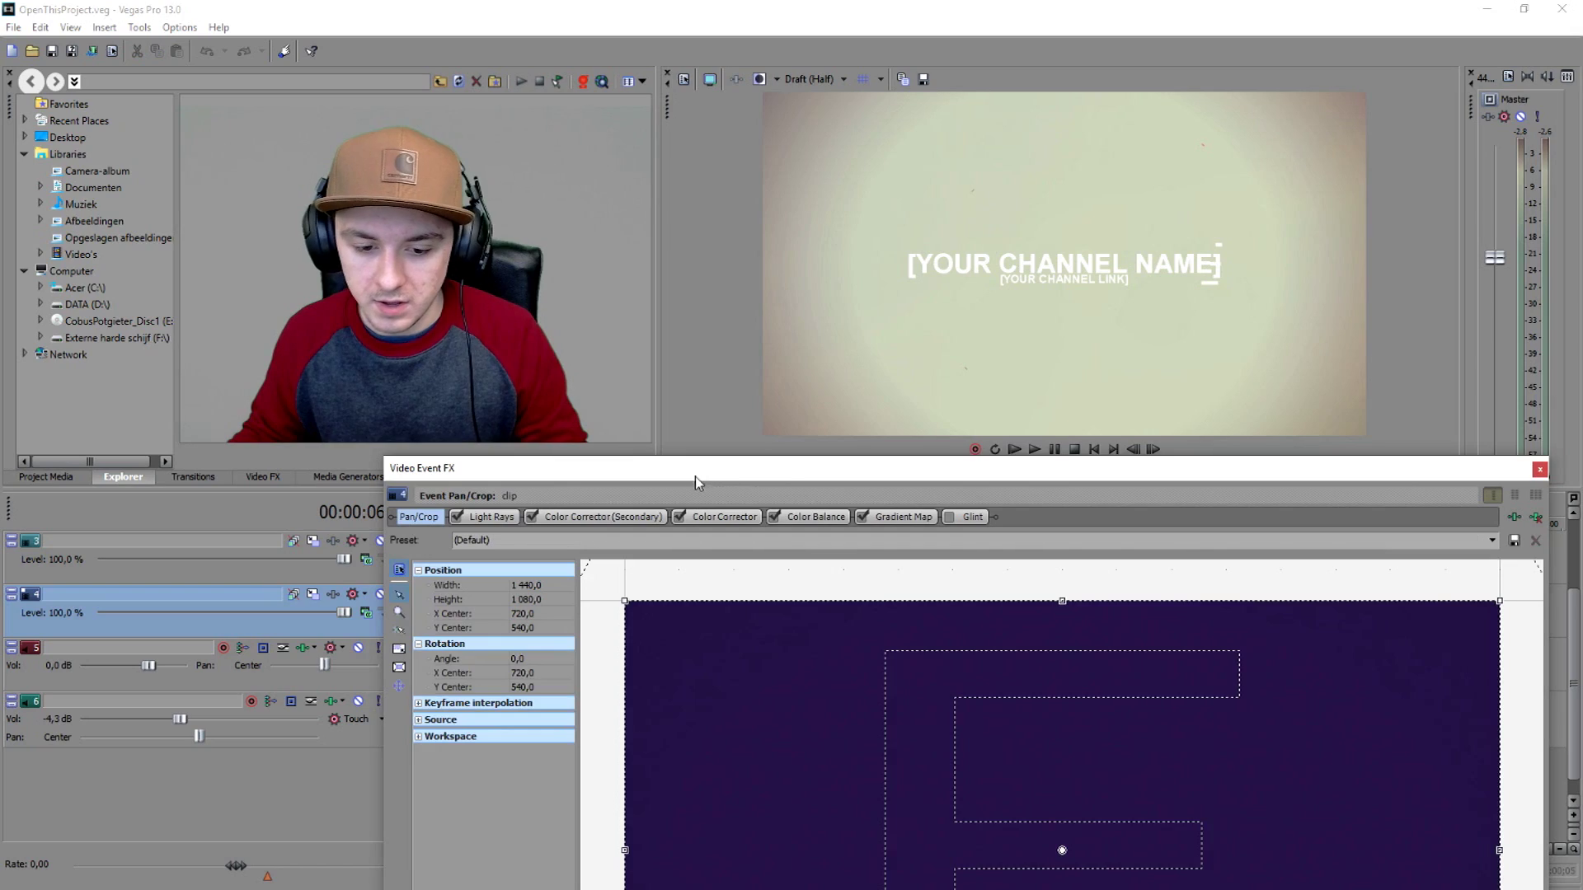
drag(695, 477, 743, 360)
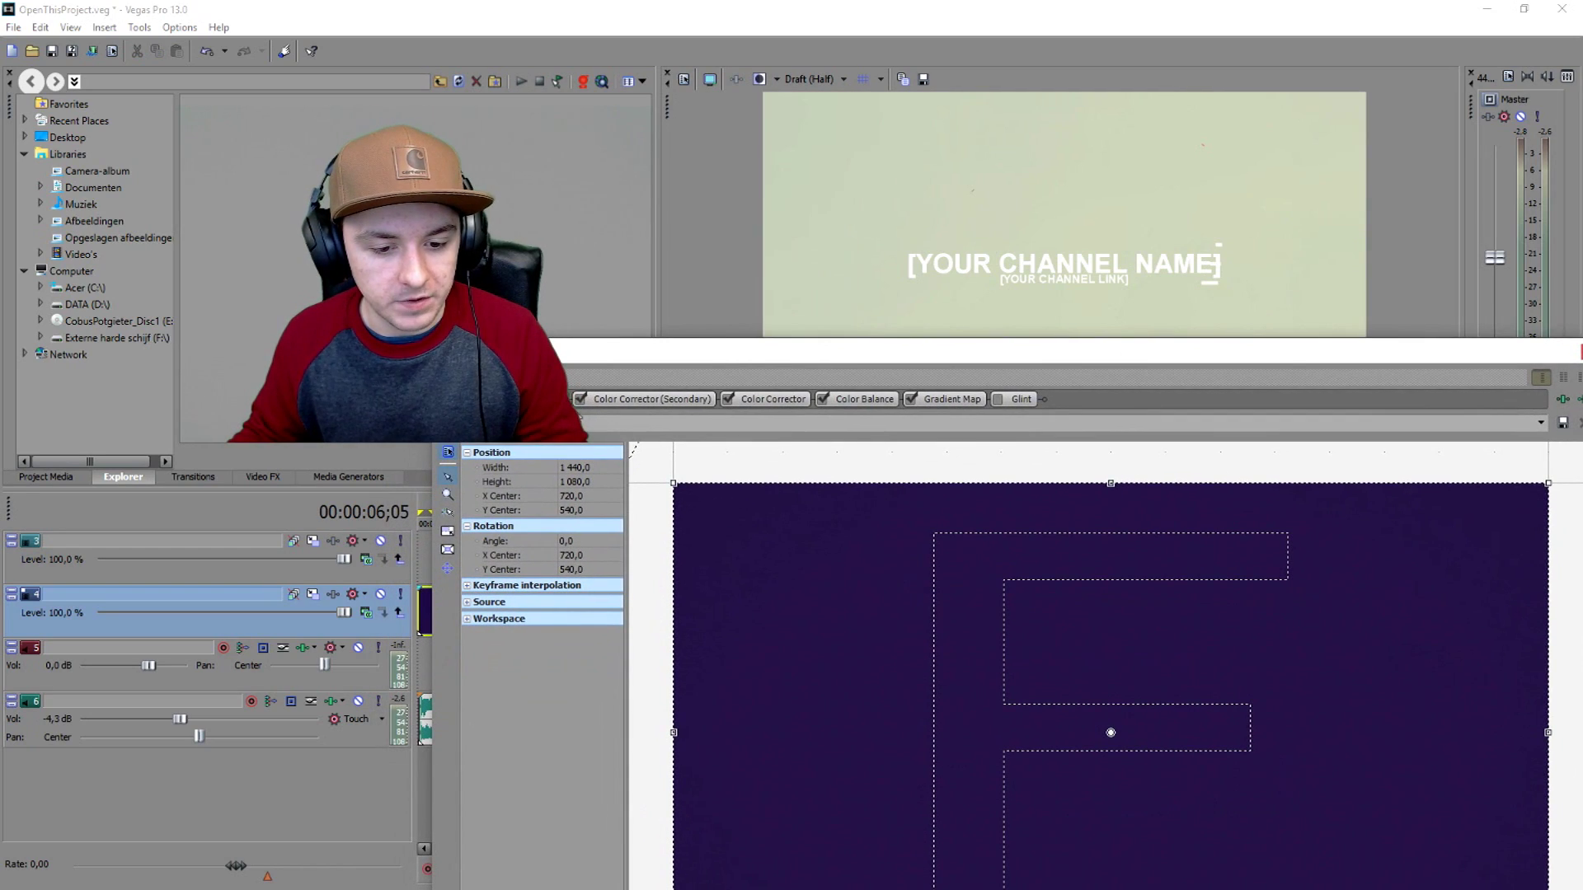
click(581, 401)
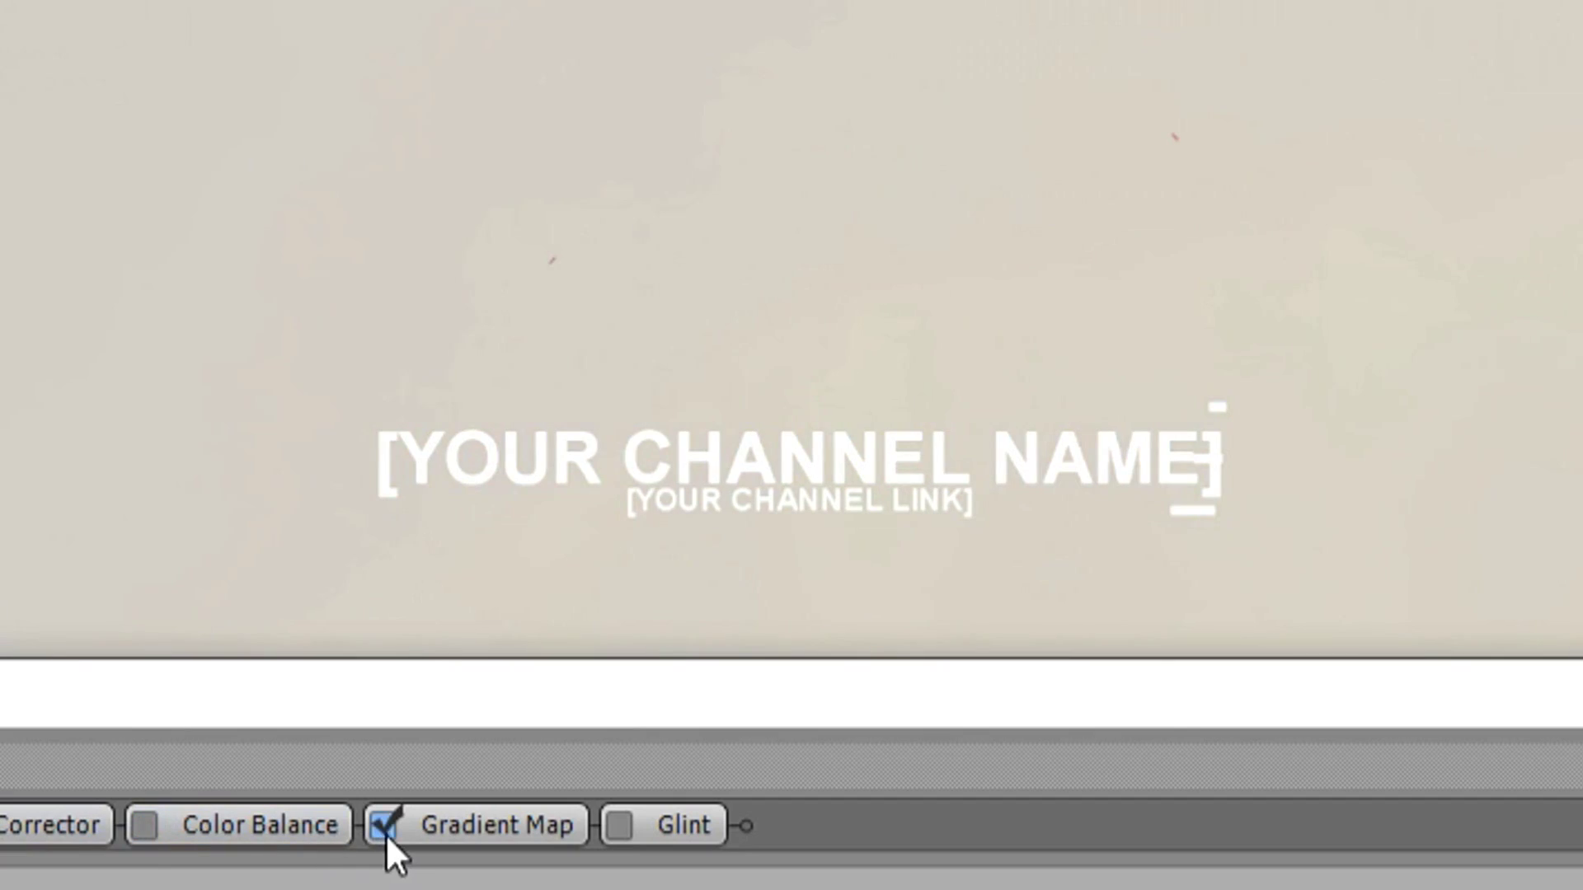
click(385, 829)
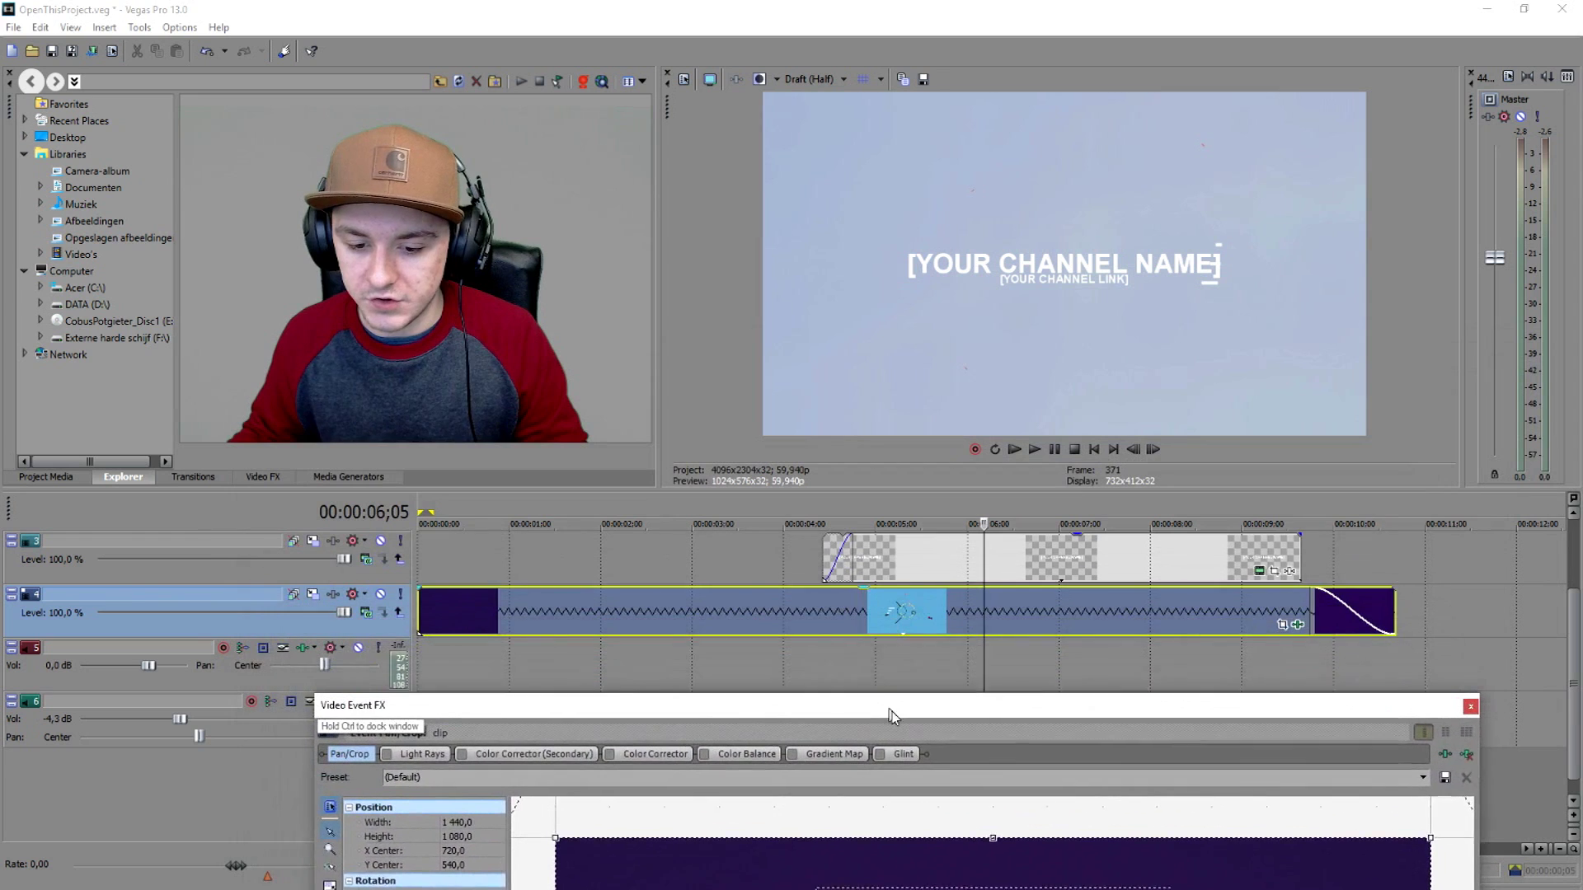
Preview the ungraded background from the project start and at 00:00:07;12
click(1093, 450)
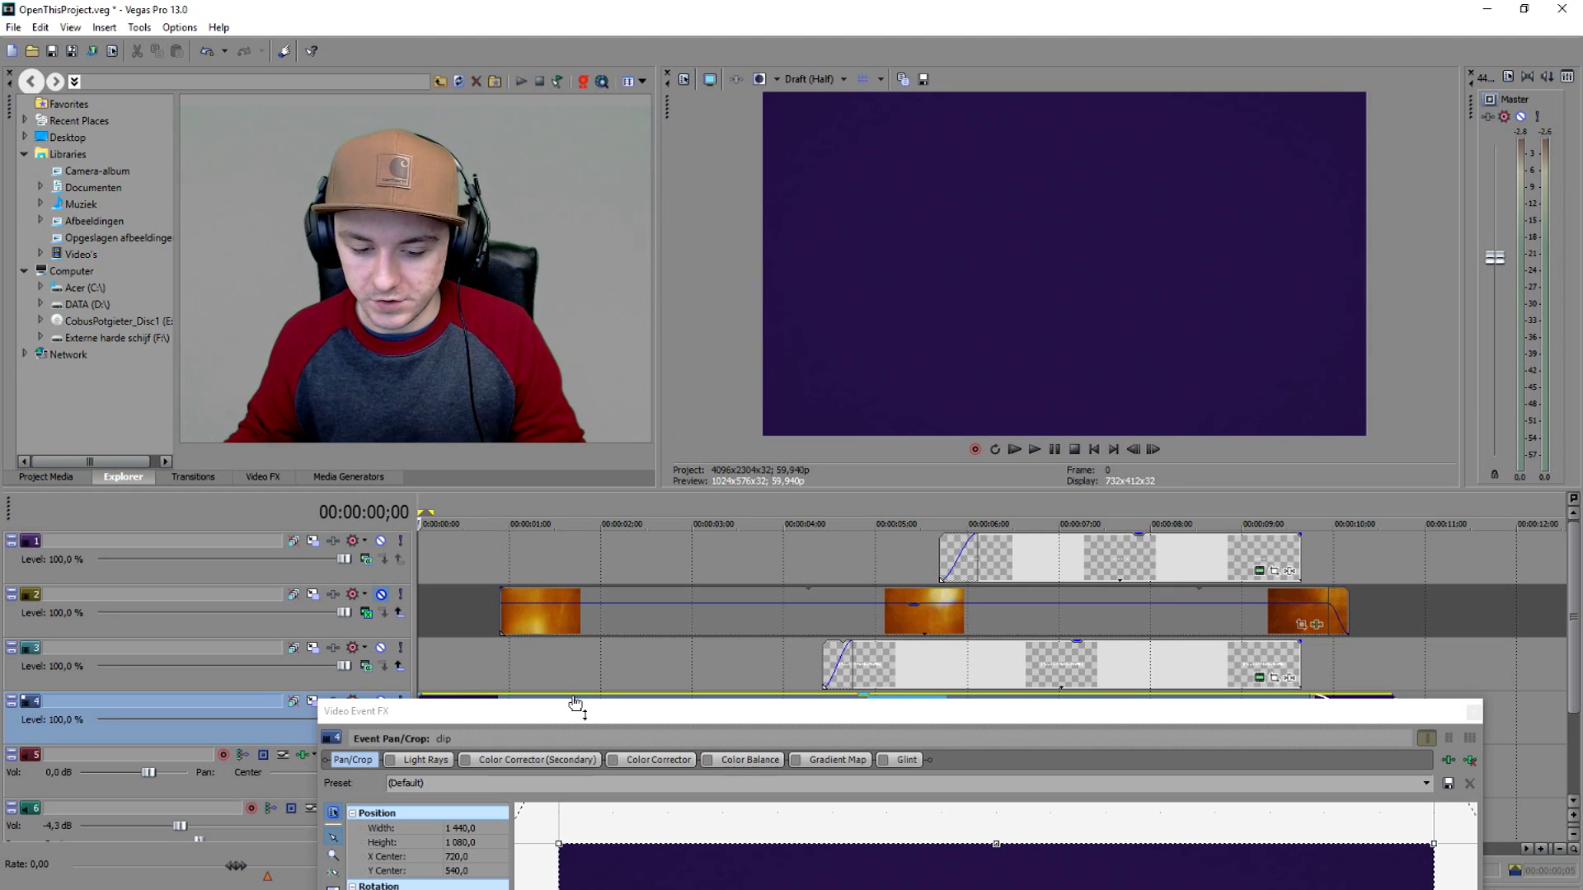
scroll(1104, 564, down, 2)
click(1029, 505)
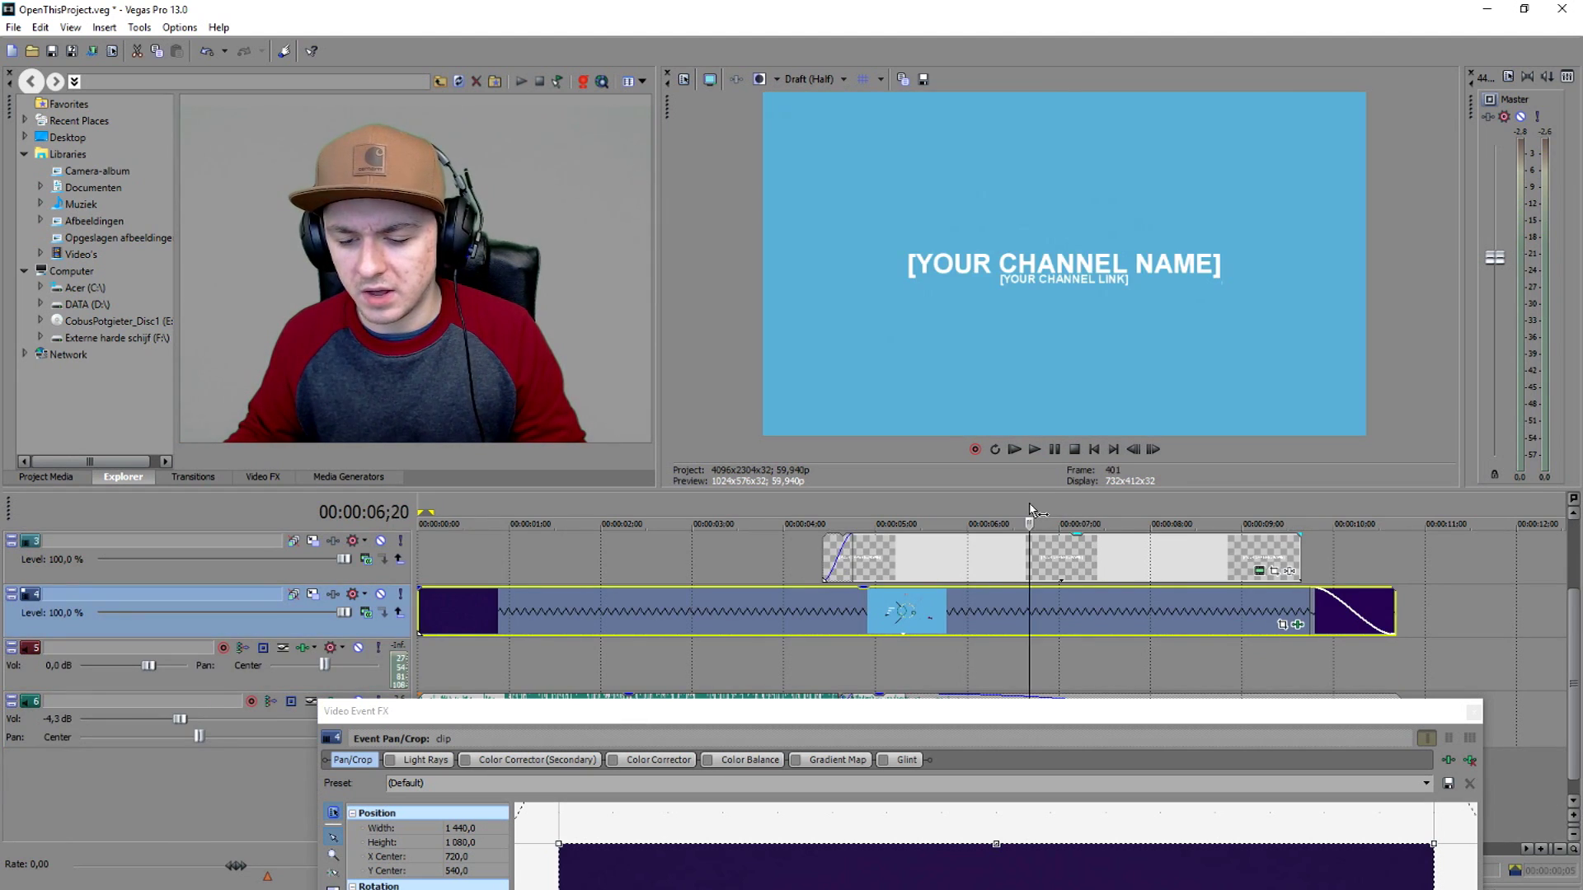
click(1096, 513)
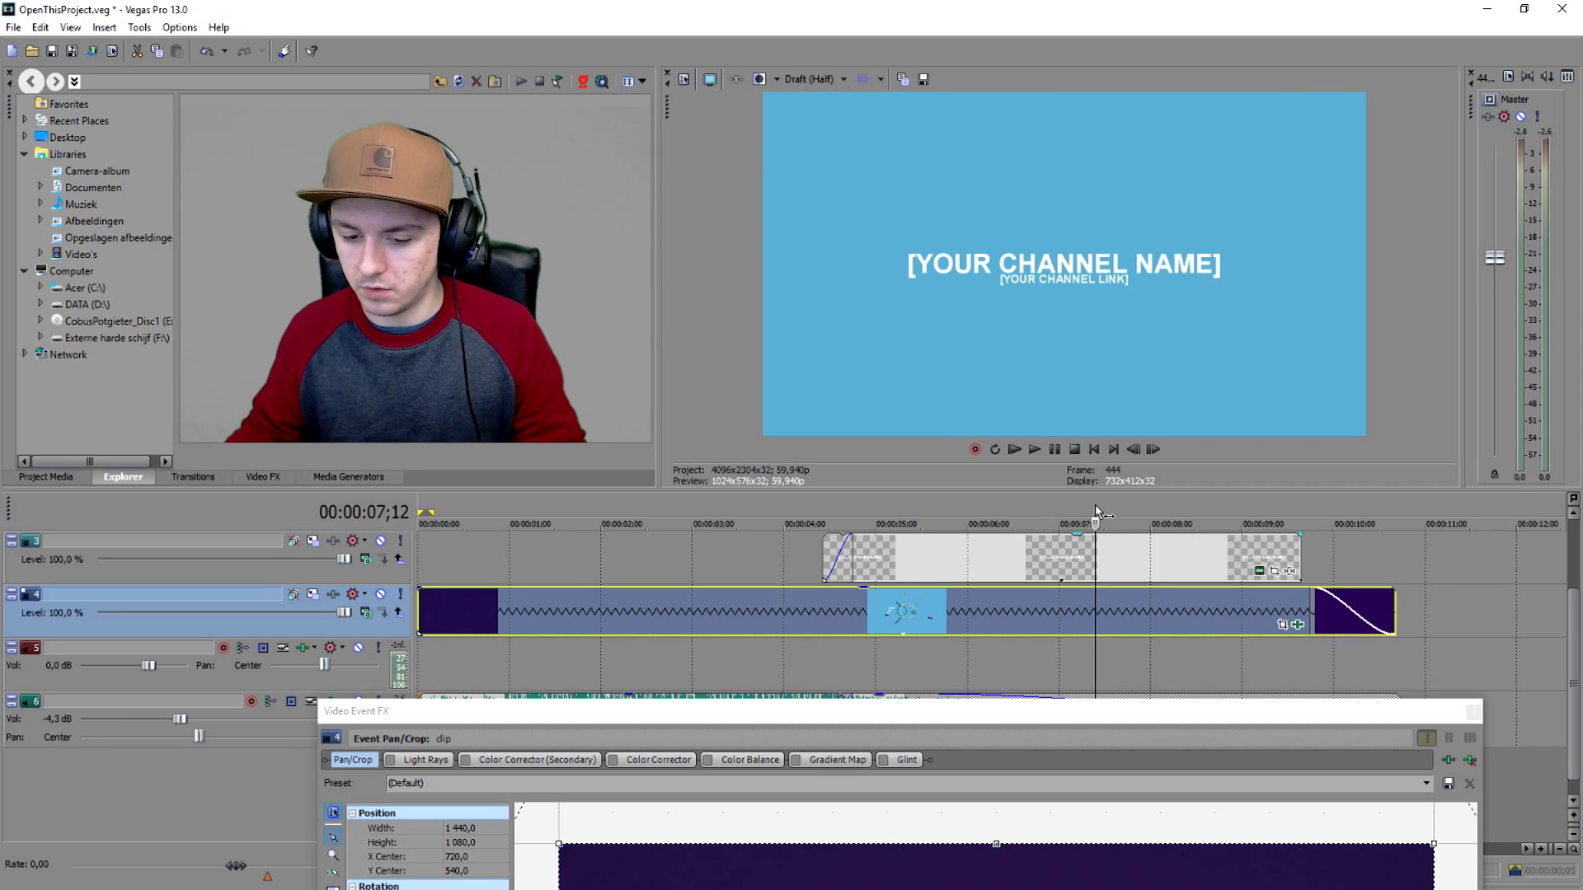
drag(915, 714, 992, 636)
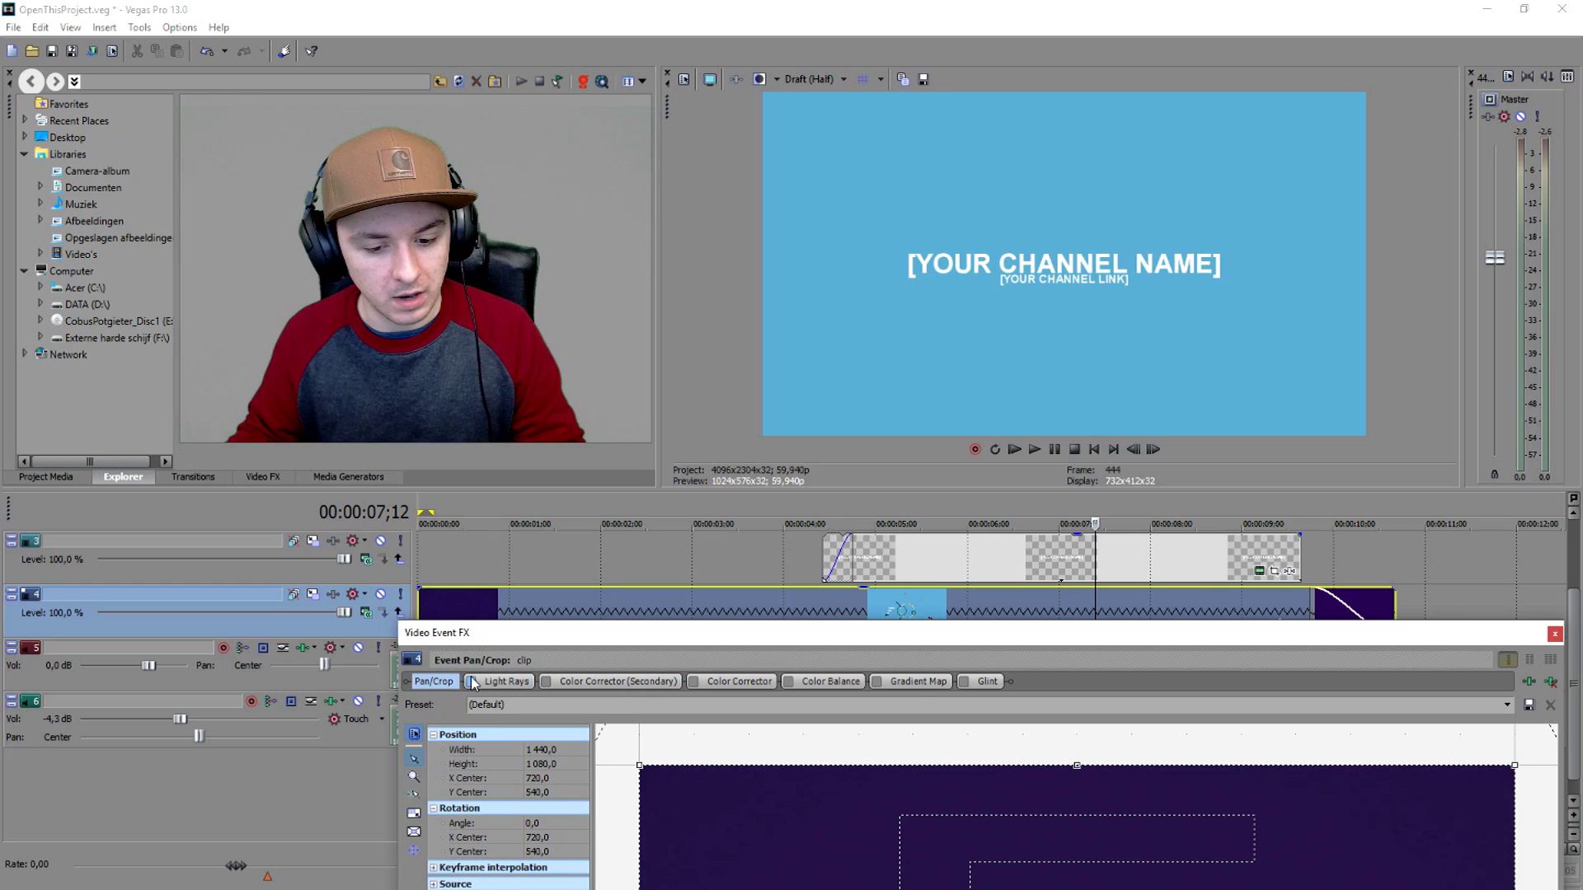
Toggle Light Rays off and on to compare, leaving it enabled on the background
click(527, 410)
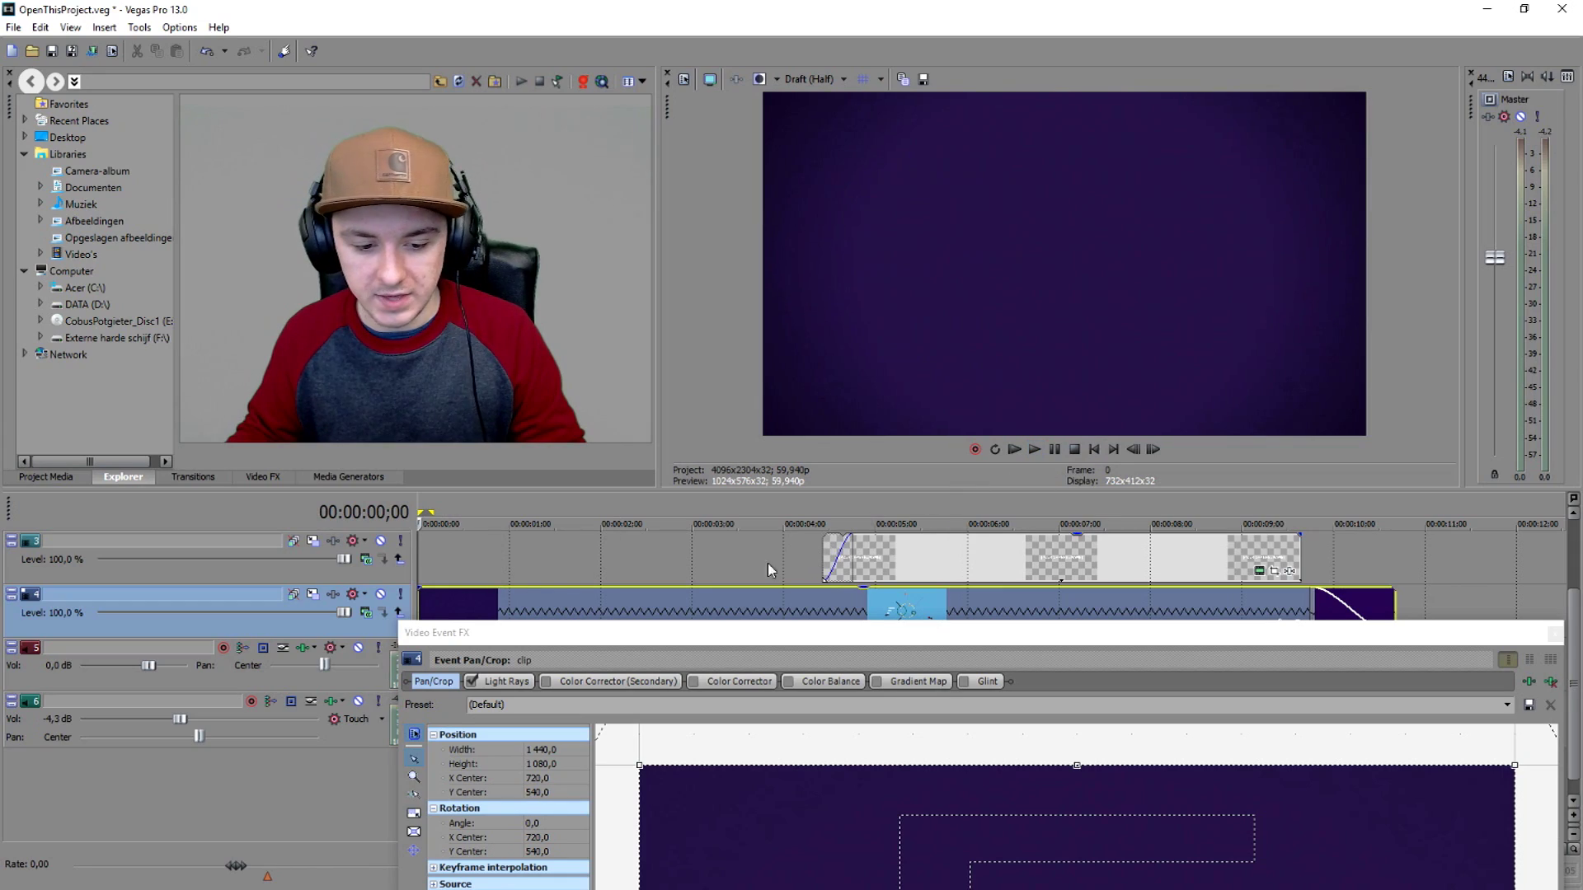
click(473, 685)
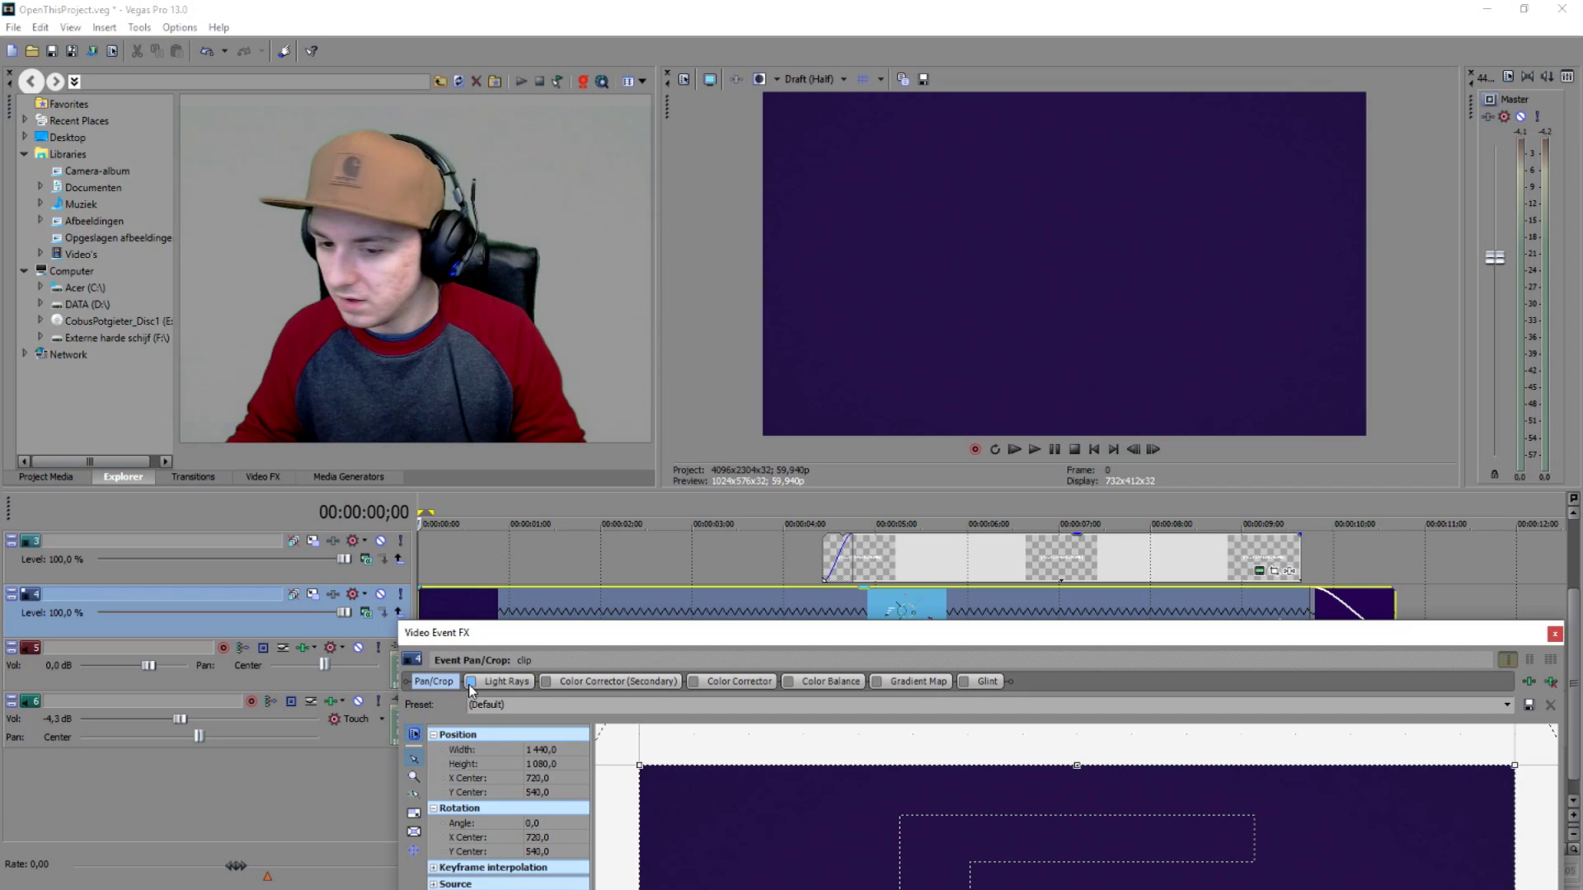
click(472, 683)
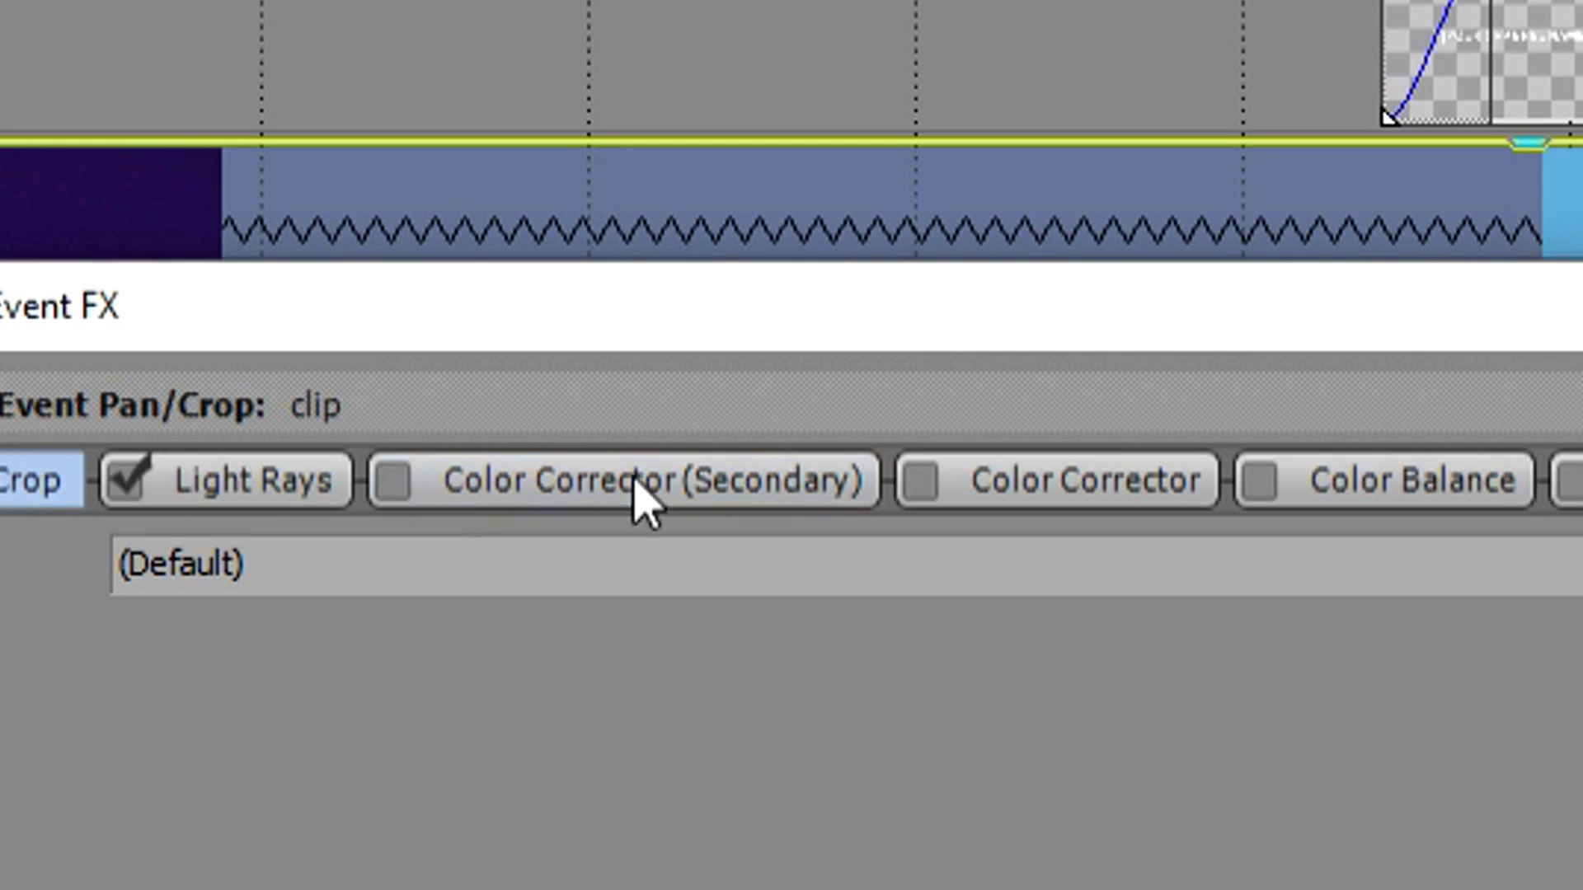
Re-enable Color Corrector (Secondary) and check the graded background at 00:00:03;13
click(616, 684)
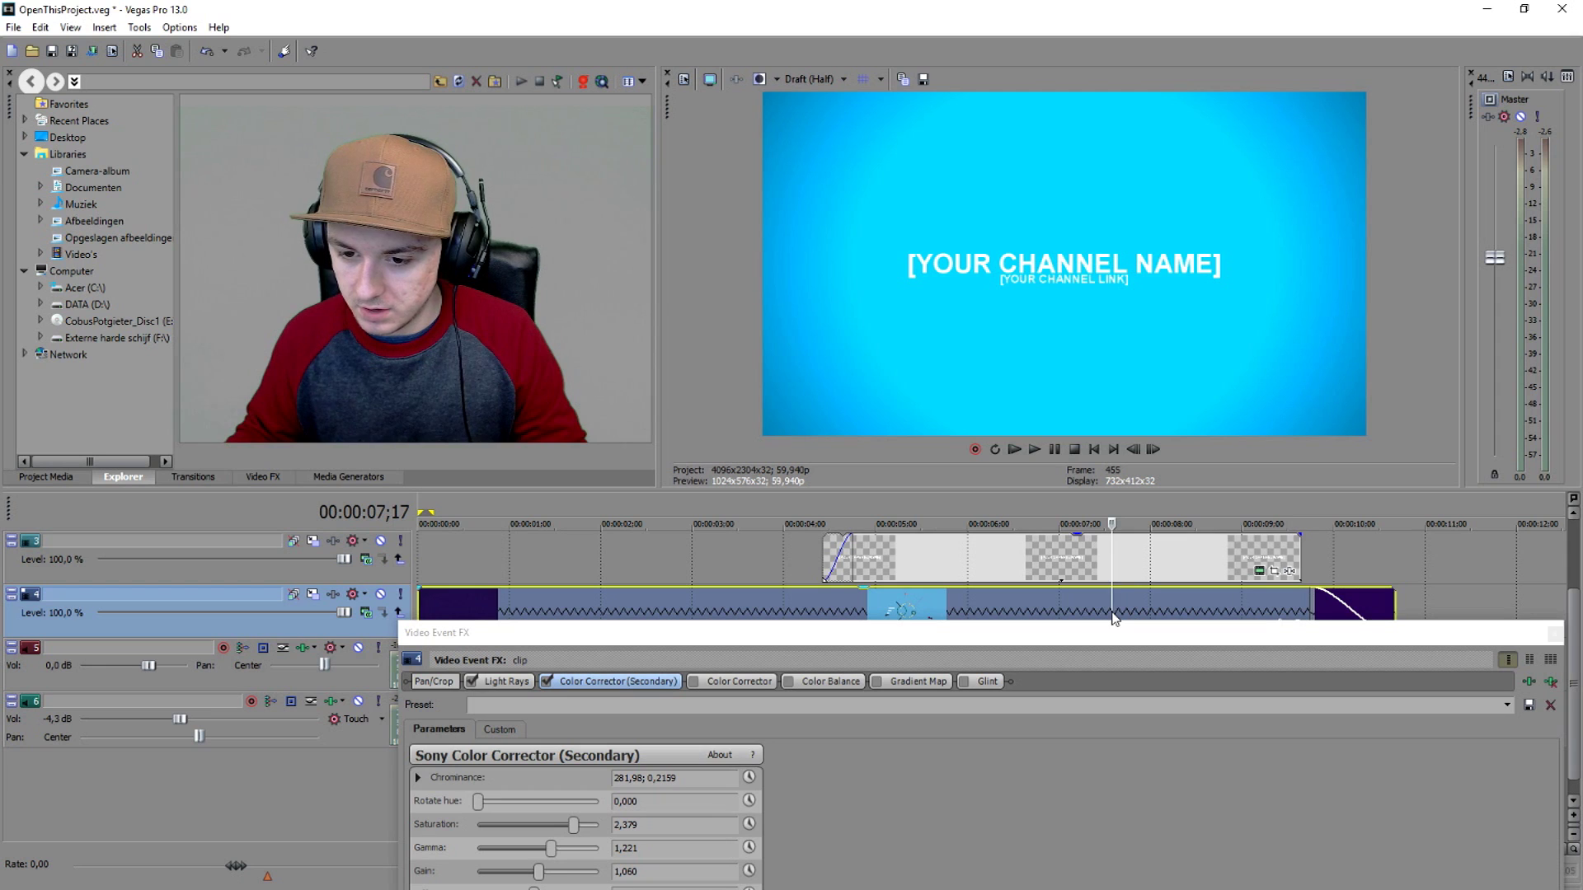
click(768, 601)
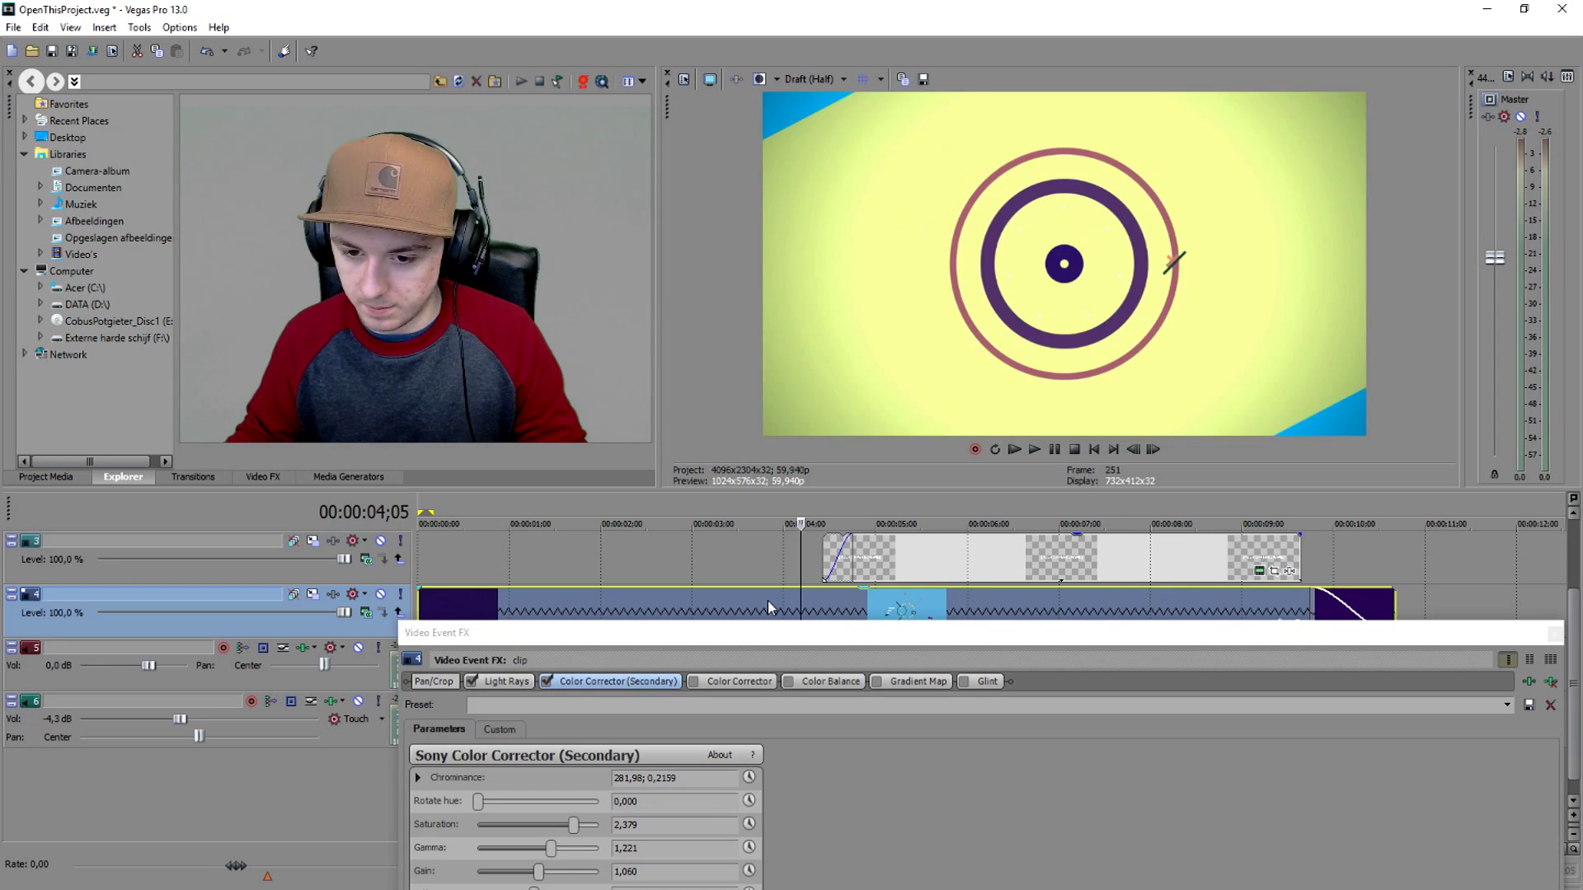
click(732, 601)
mouse_move(741, 640)
mouse_down()
mouse_move(769, 498)
mouse_move(742, 533)
mouse_move(724, 650)
mouse_up()
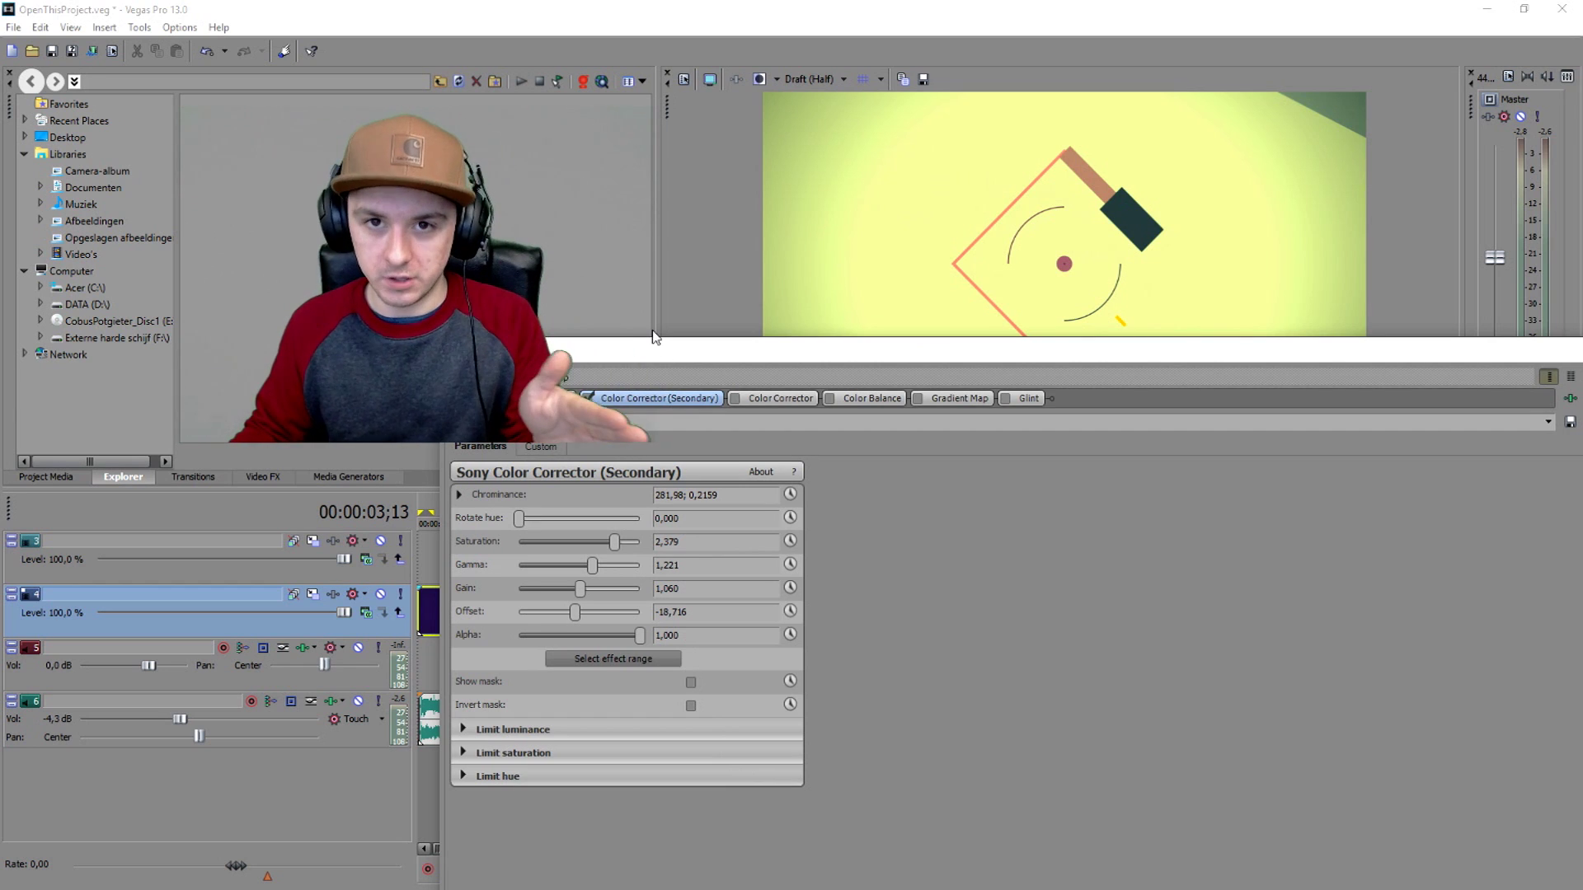
drag(647, 346, 462, 519)
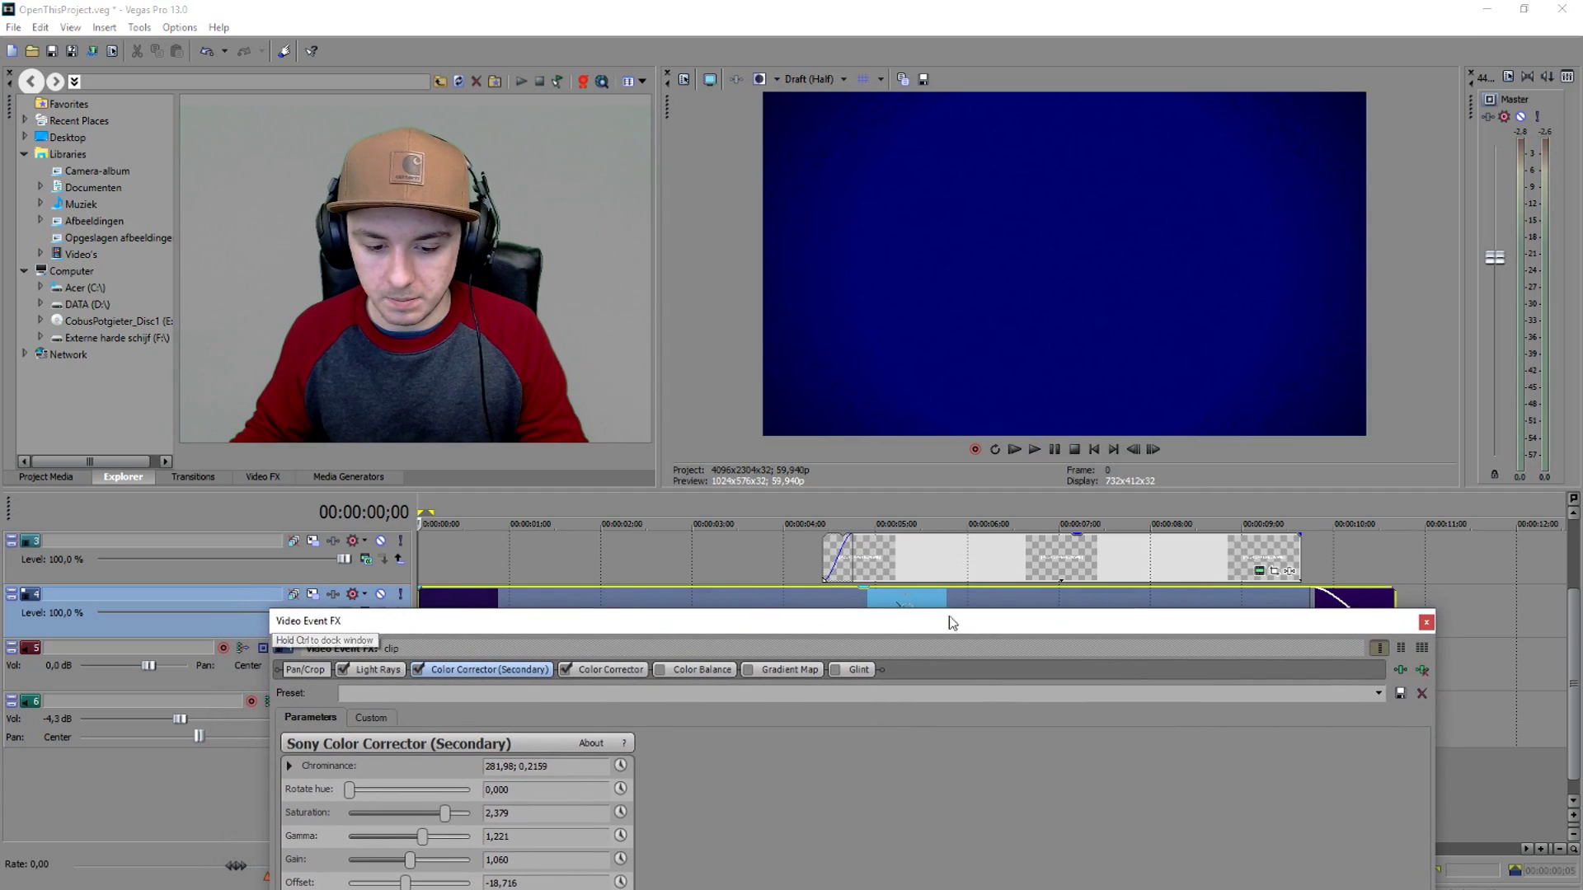
Enable Color Balance and Gradient Map on the background and return to the project start
click(821, 555)
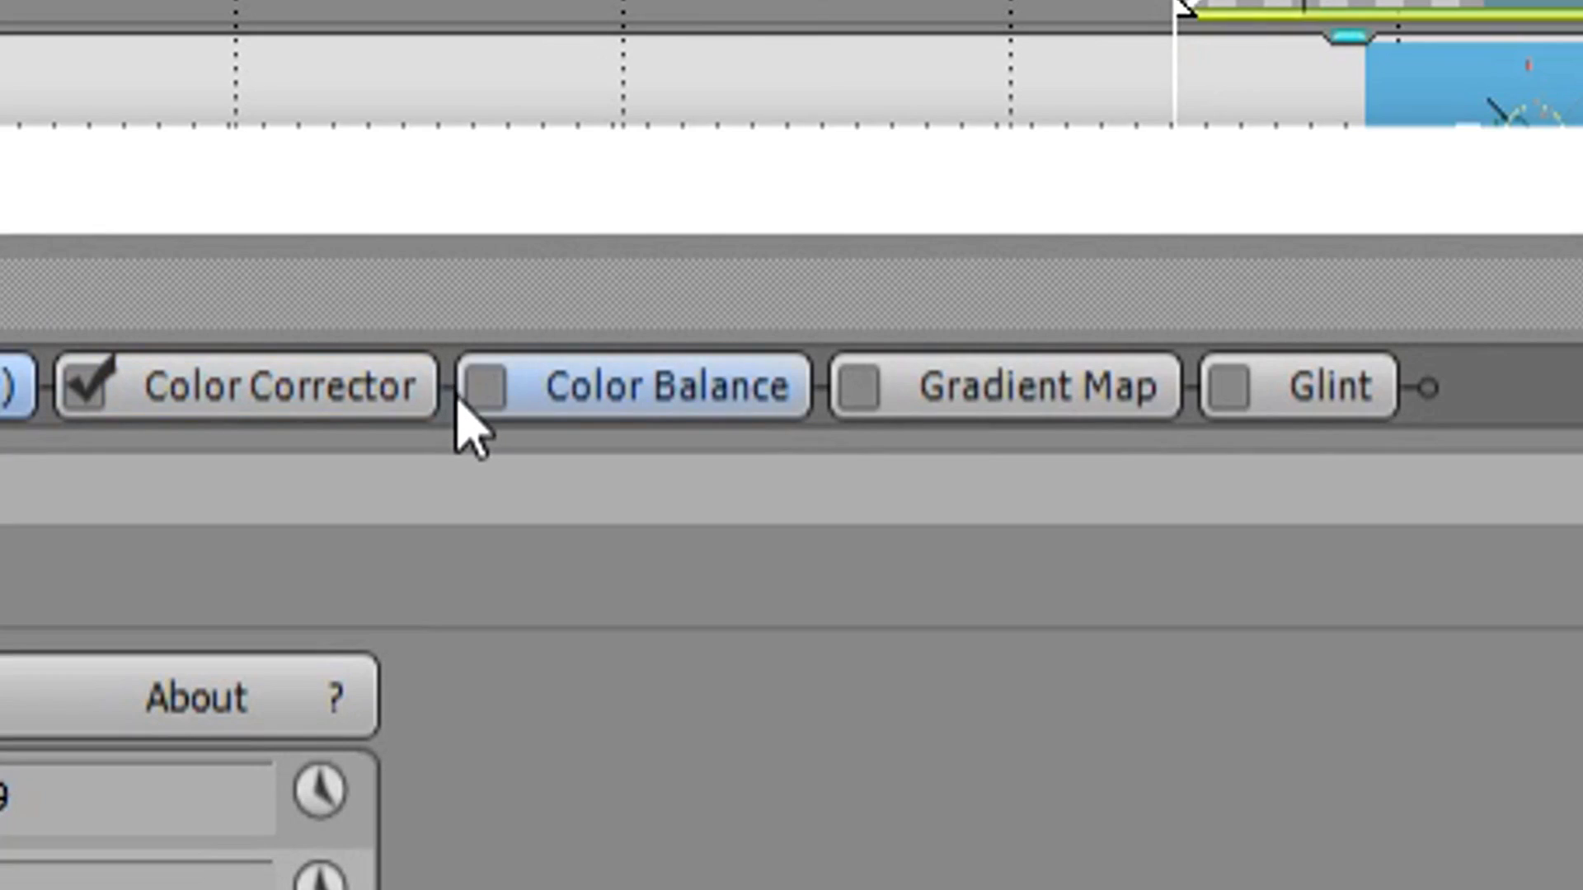
click(486, 387)
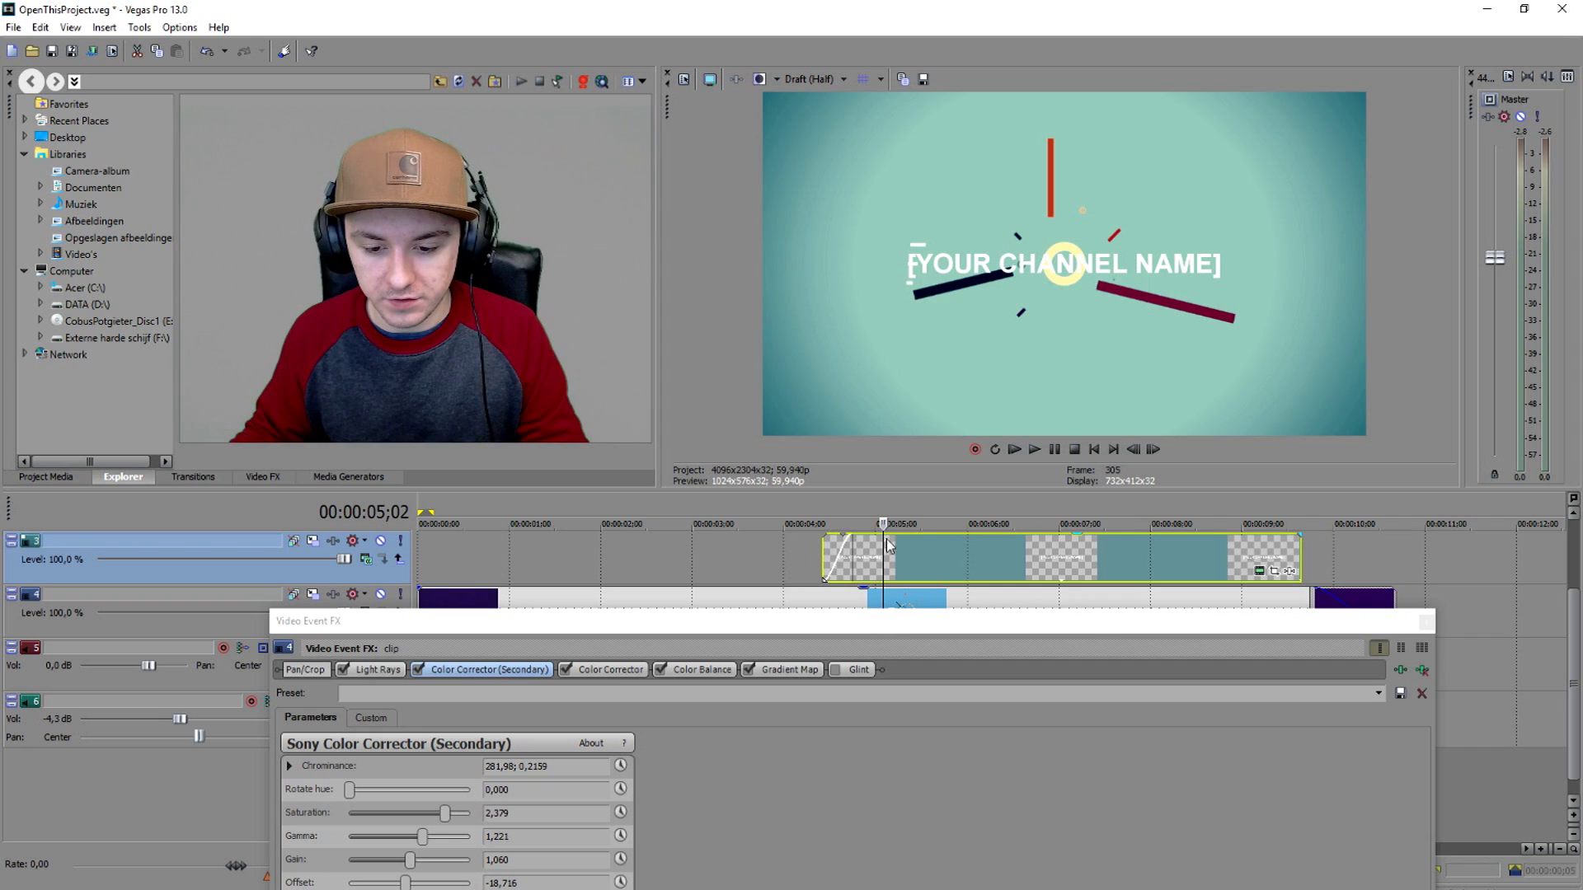
click(1097, 451)
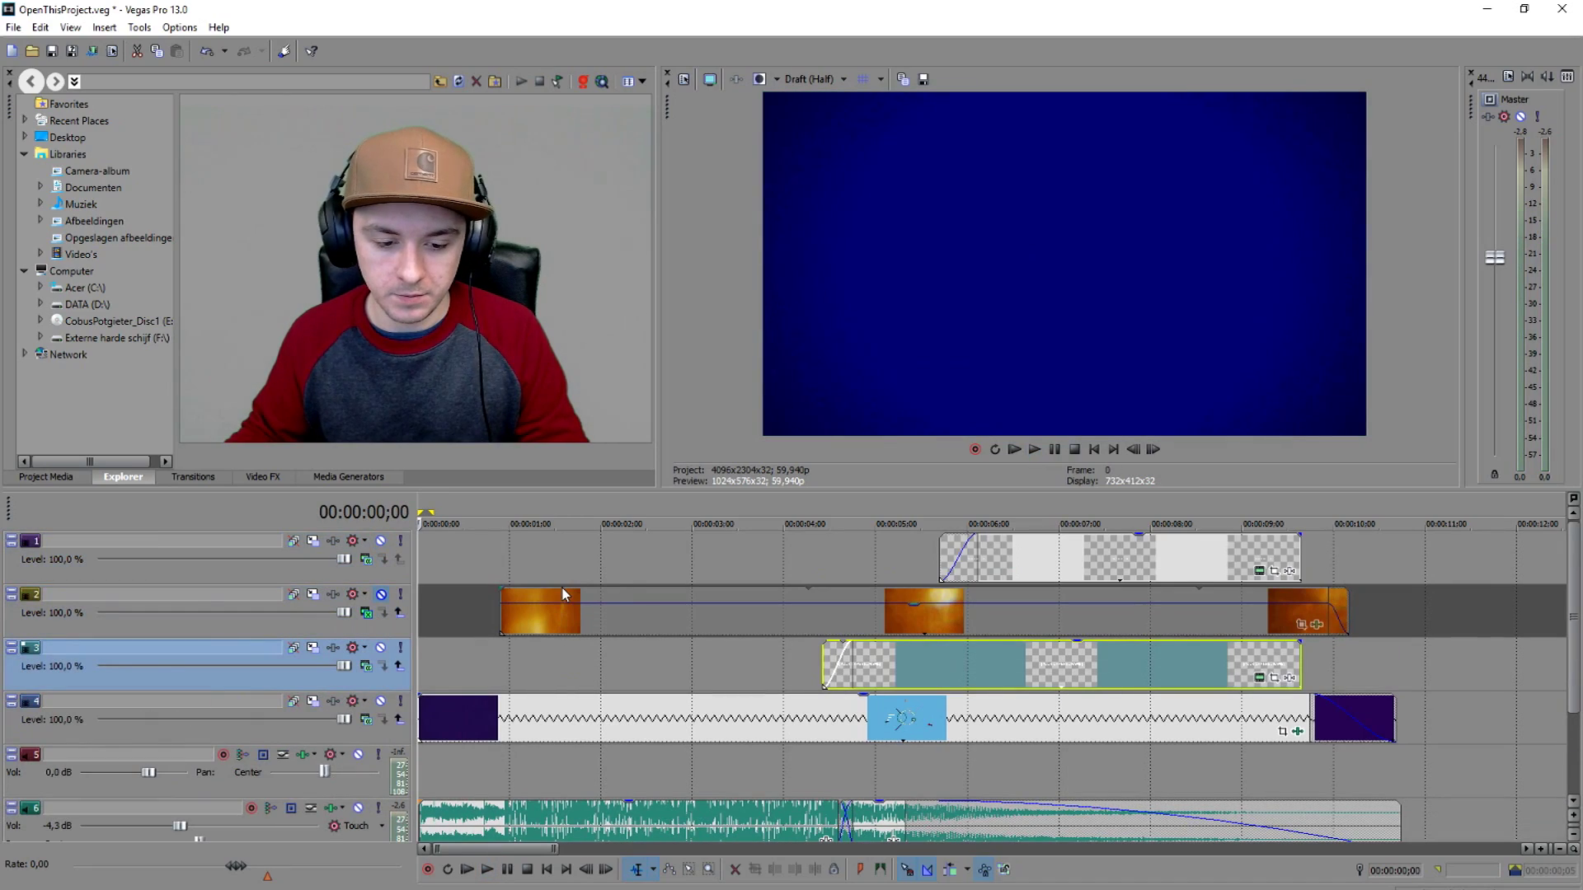
Unmute the light-leak track and preview the title frame at 00:00:05;21
click(385, 596)
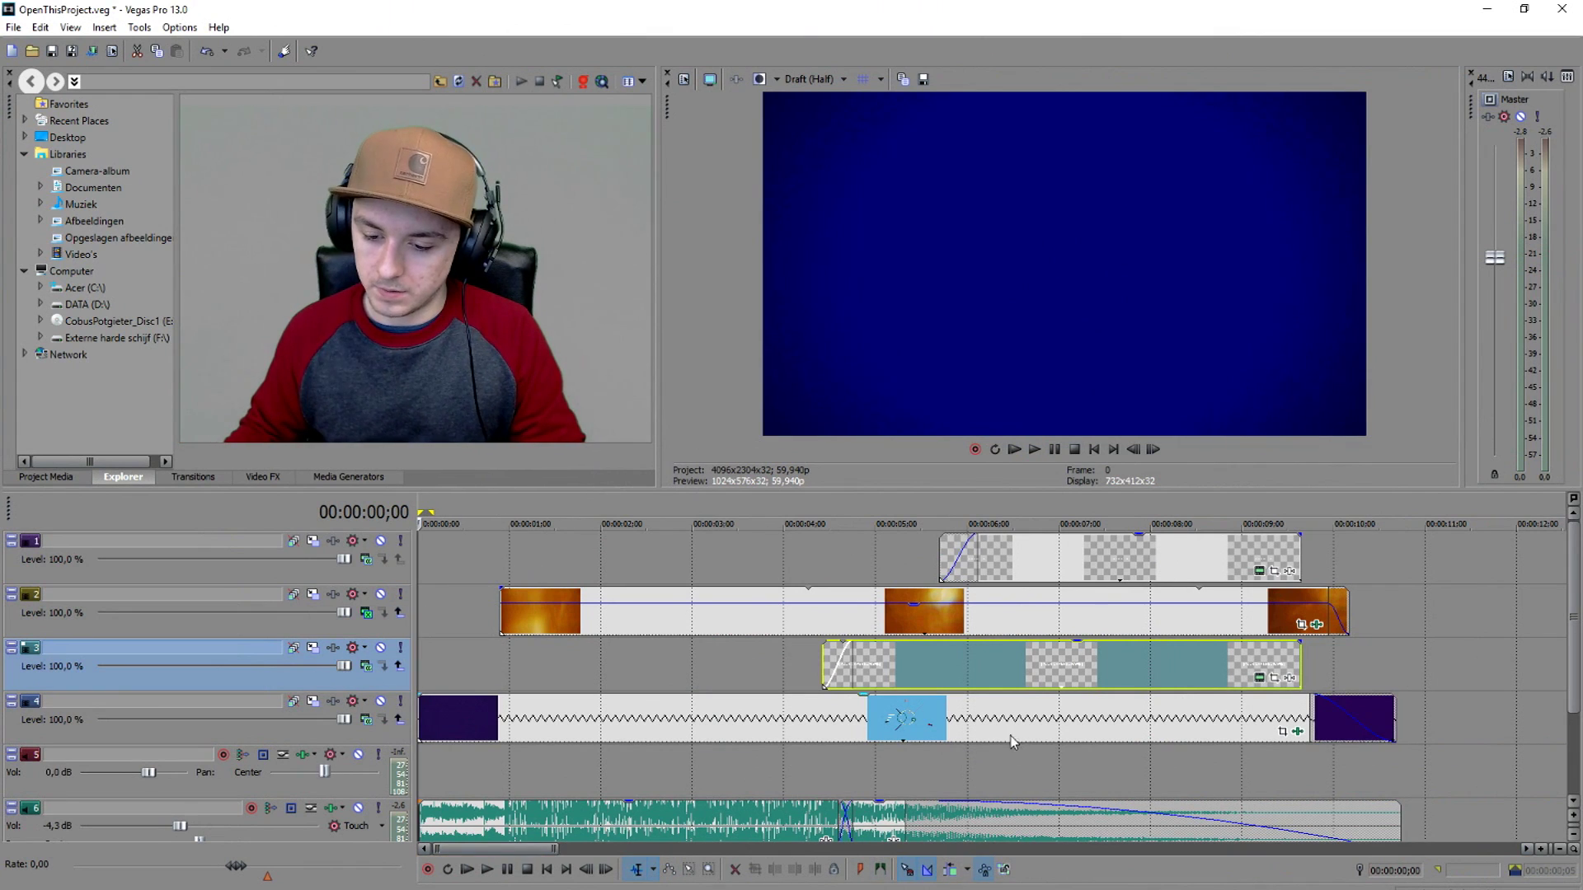
click(941, 671)
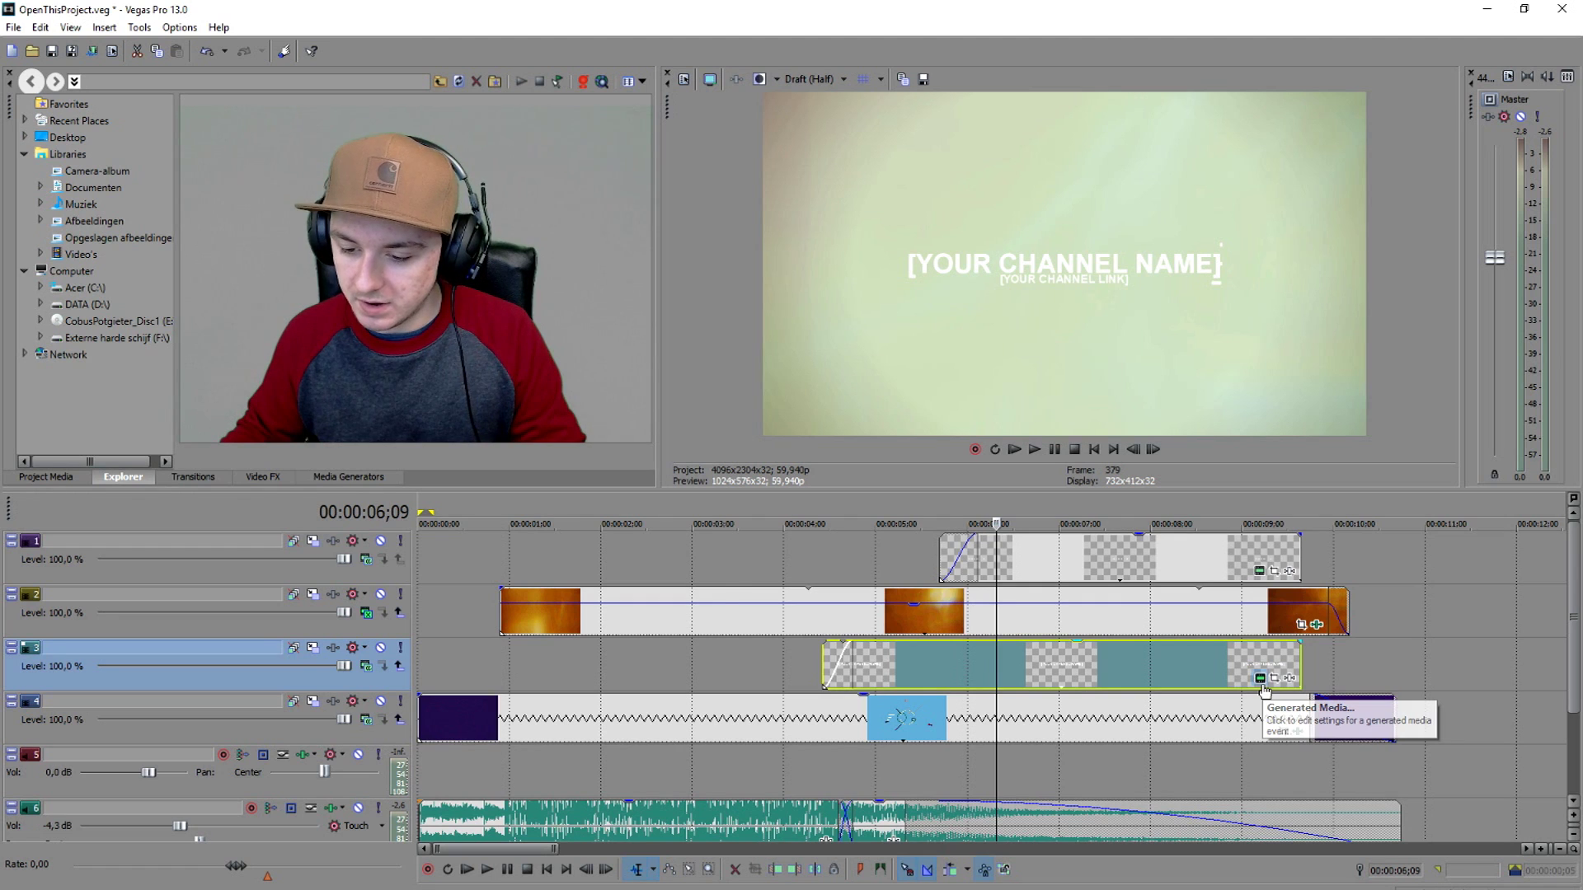
Replace the channel-name placeholder text with 'BLANKGaming'
click(722, 473)
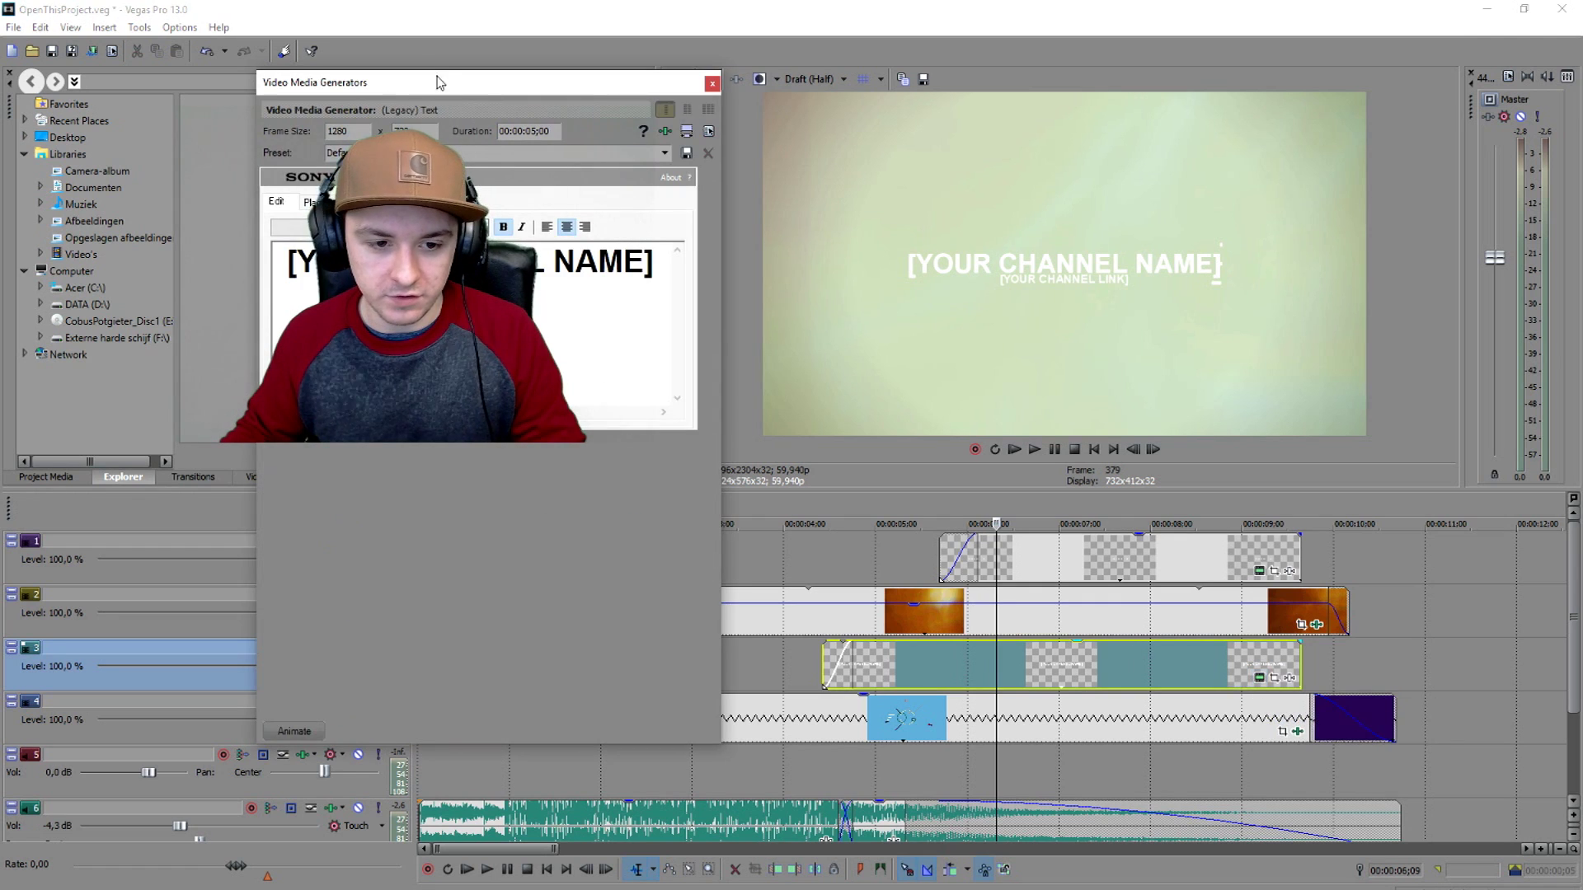
drag(437, 85, 925, 460)
triple_click(921, 636)
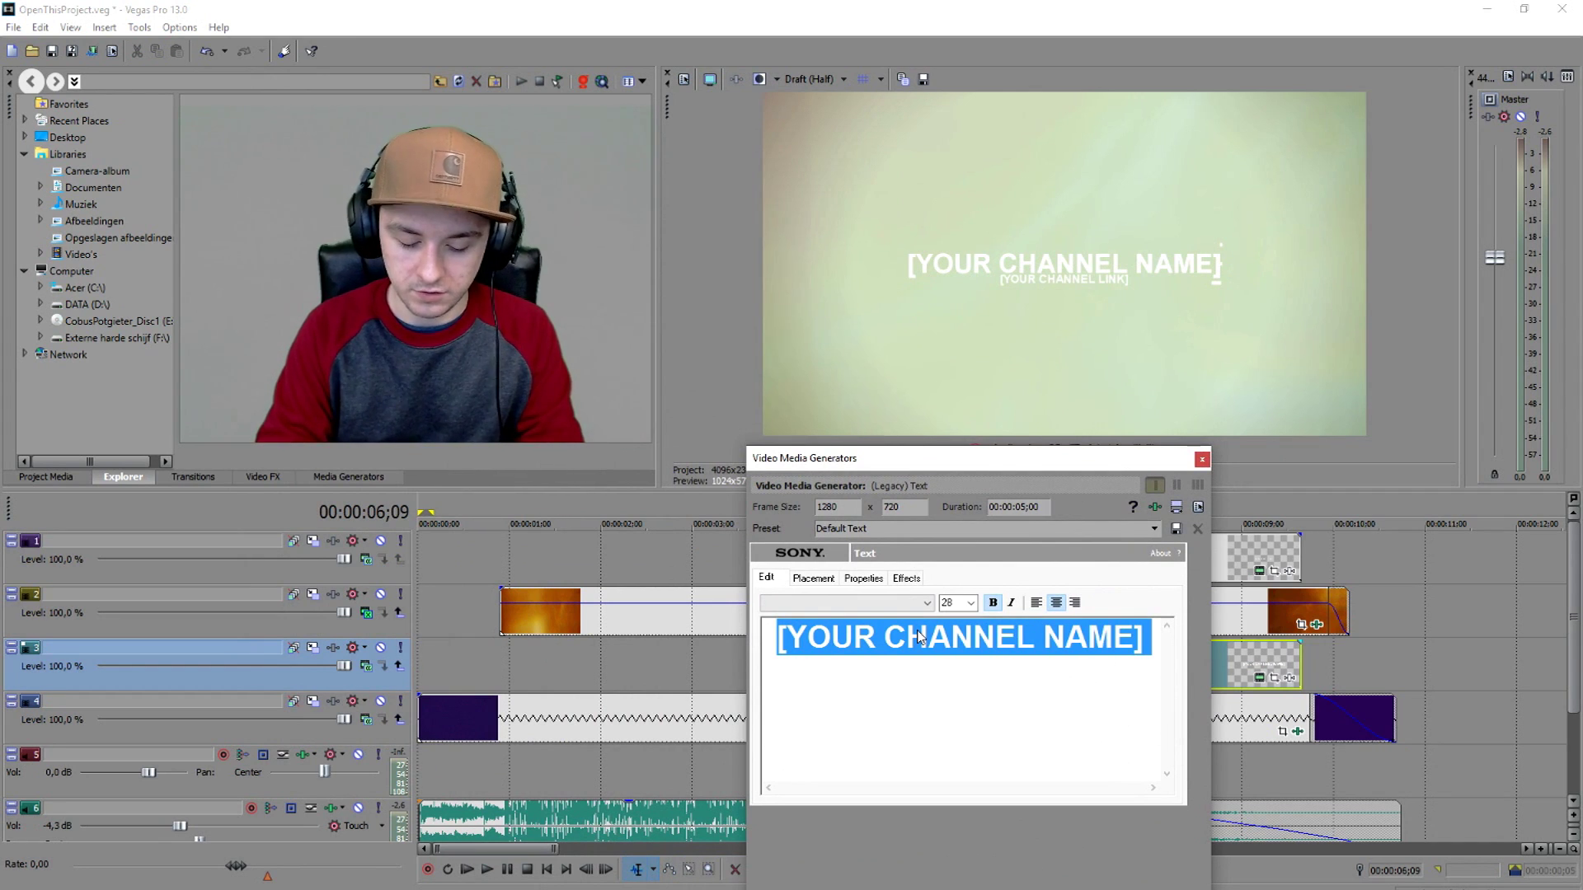
text(BLANK)
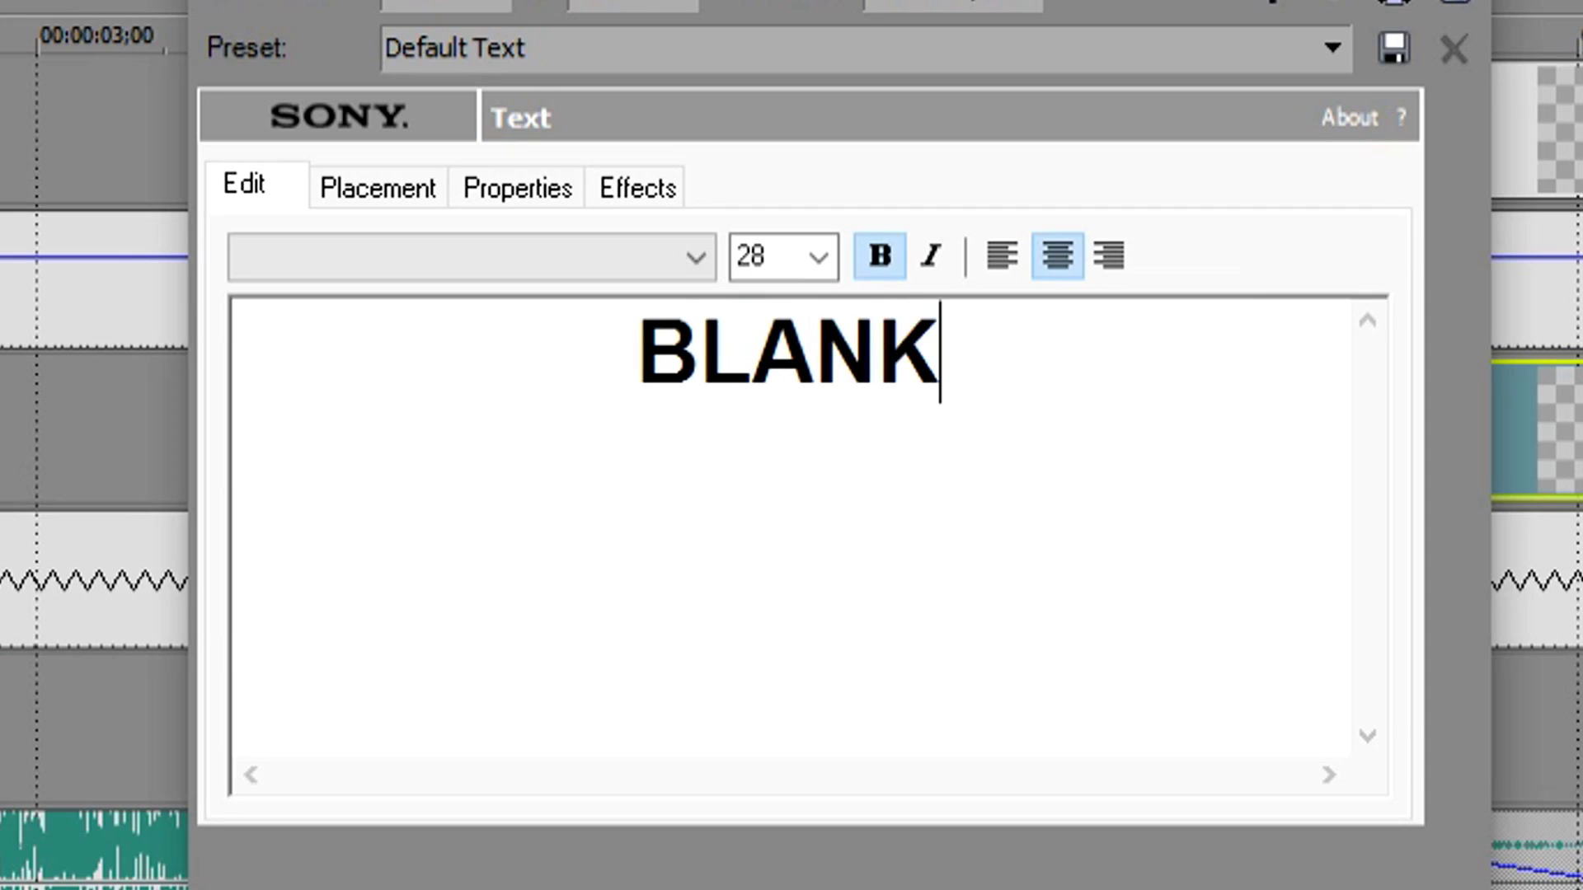
text(Gaming)
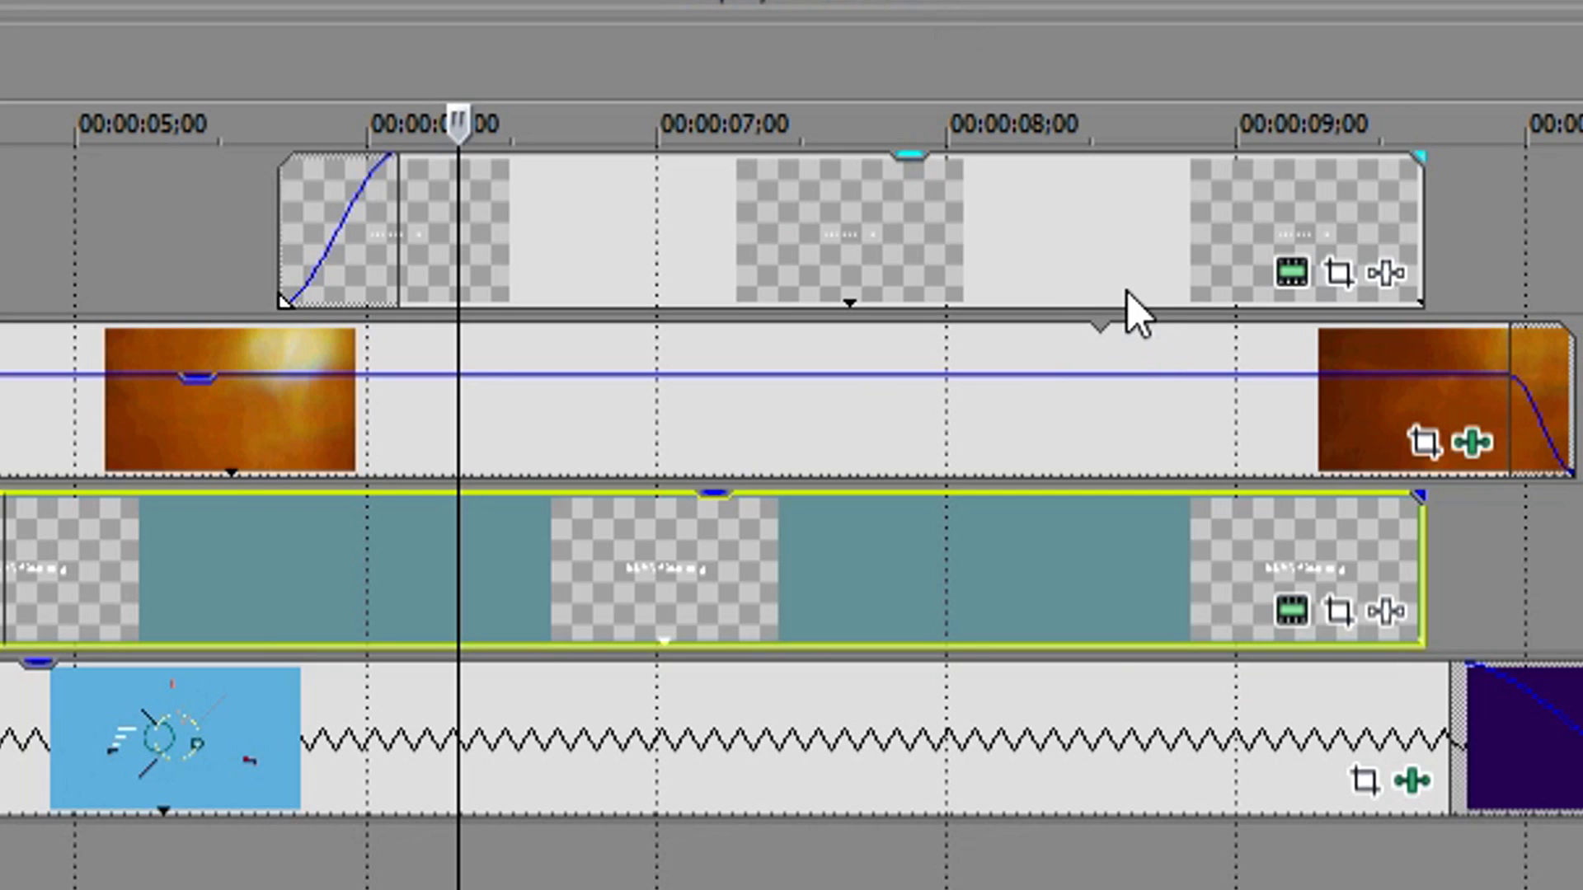
Replace the [YOUR CHANNEL LINK] line with 'youtube.com/BLANKGaming'
click(1126, 295)
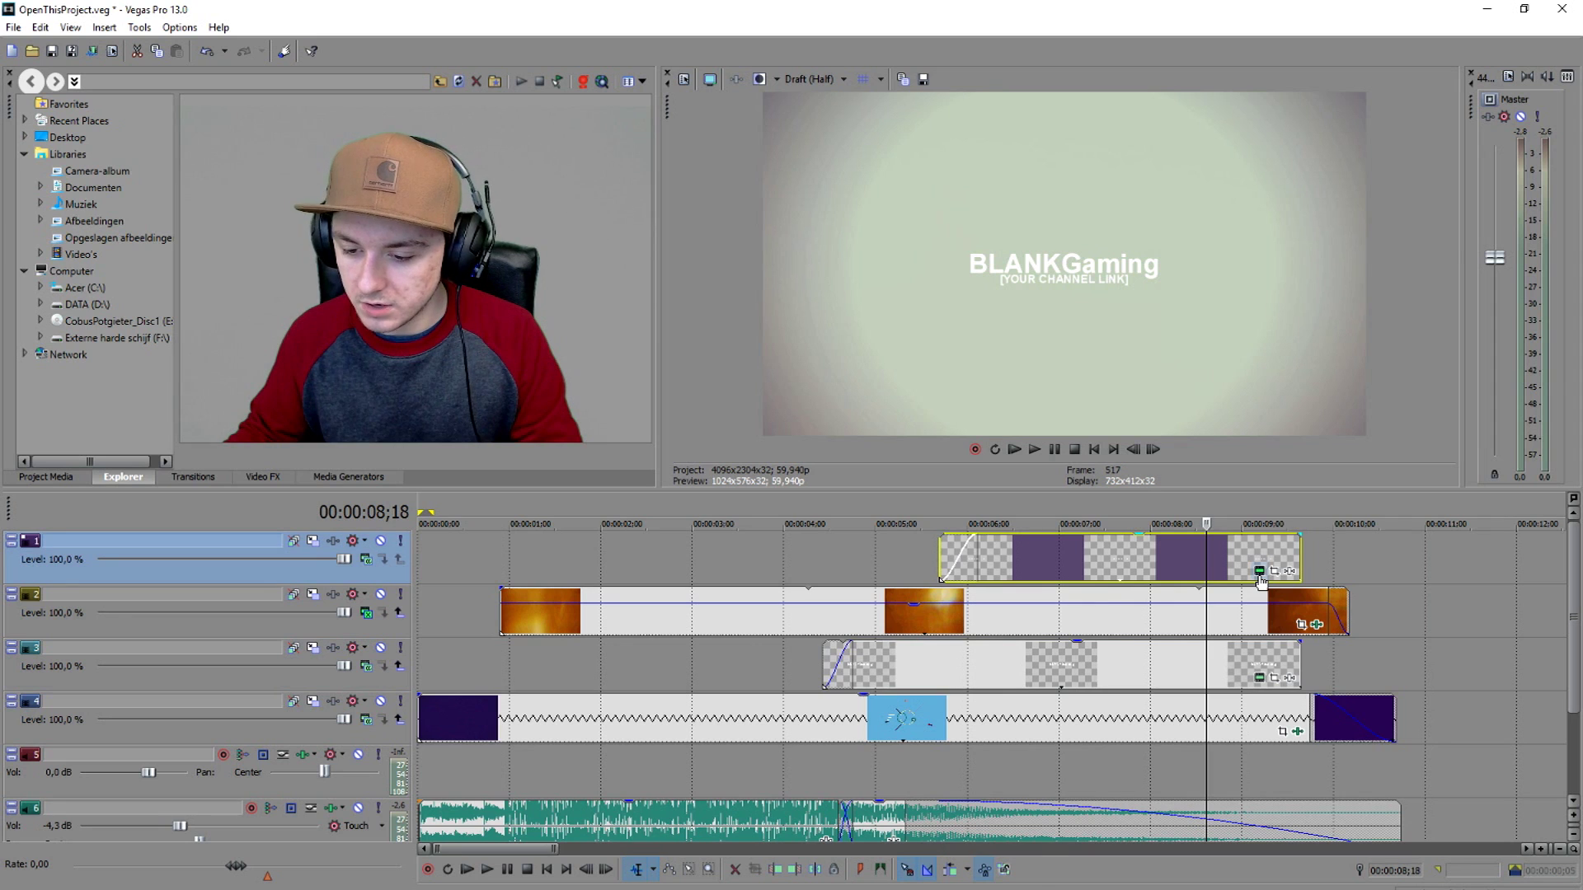
click(1259, 570)
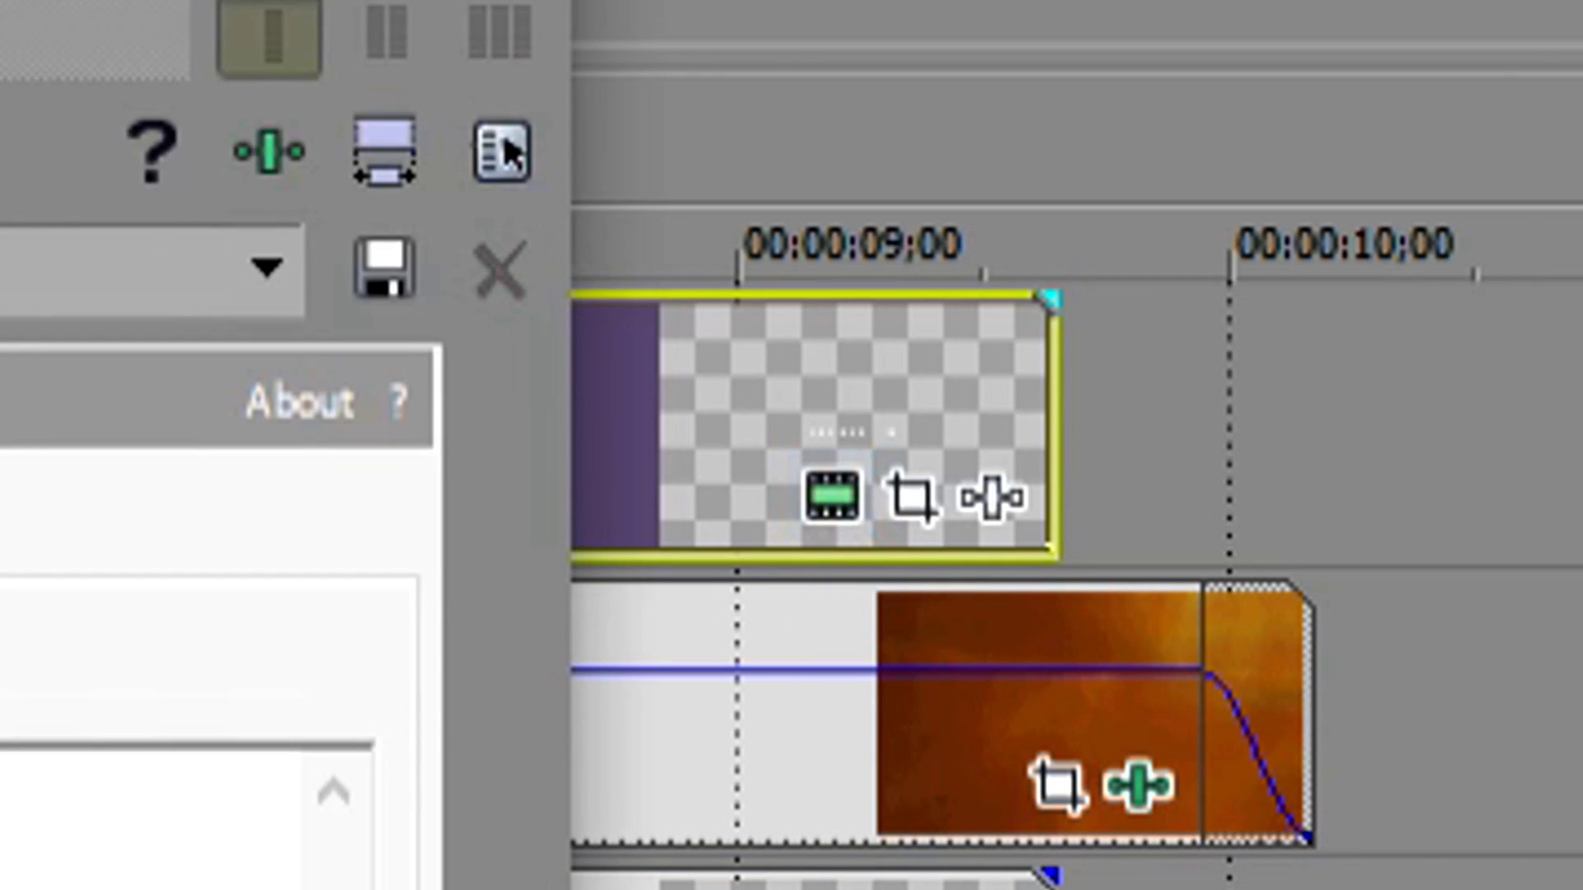
key(Return)
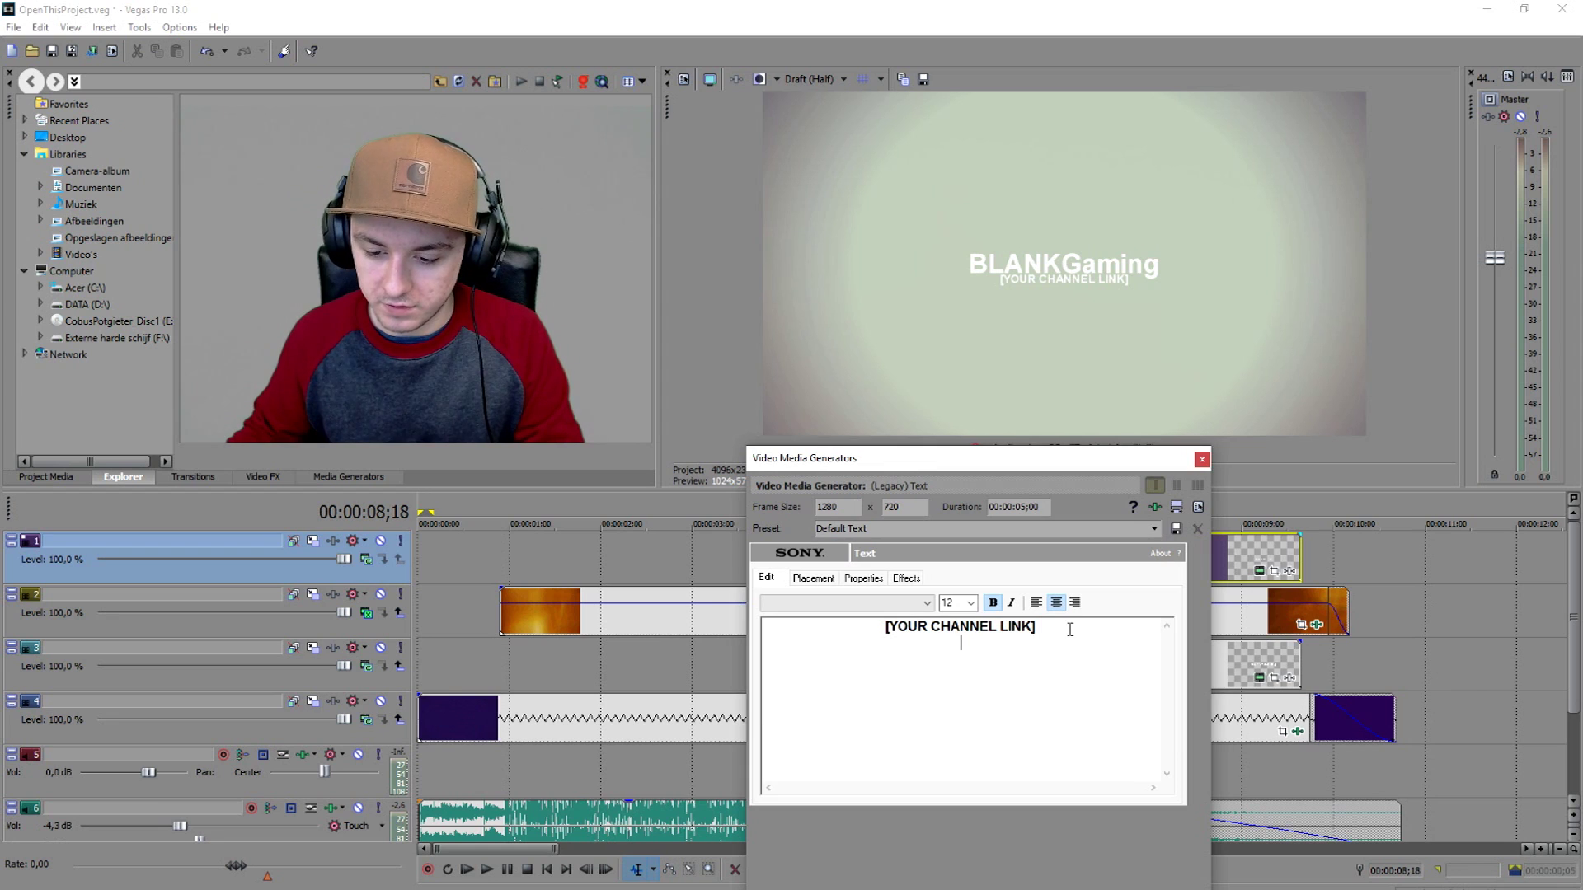
key(BackSpace)
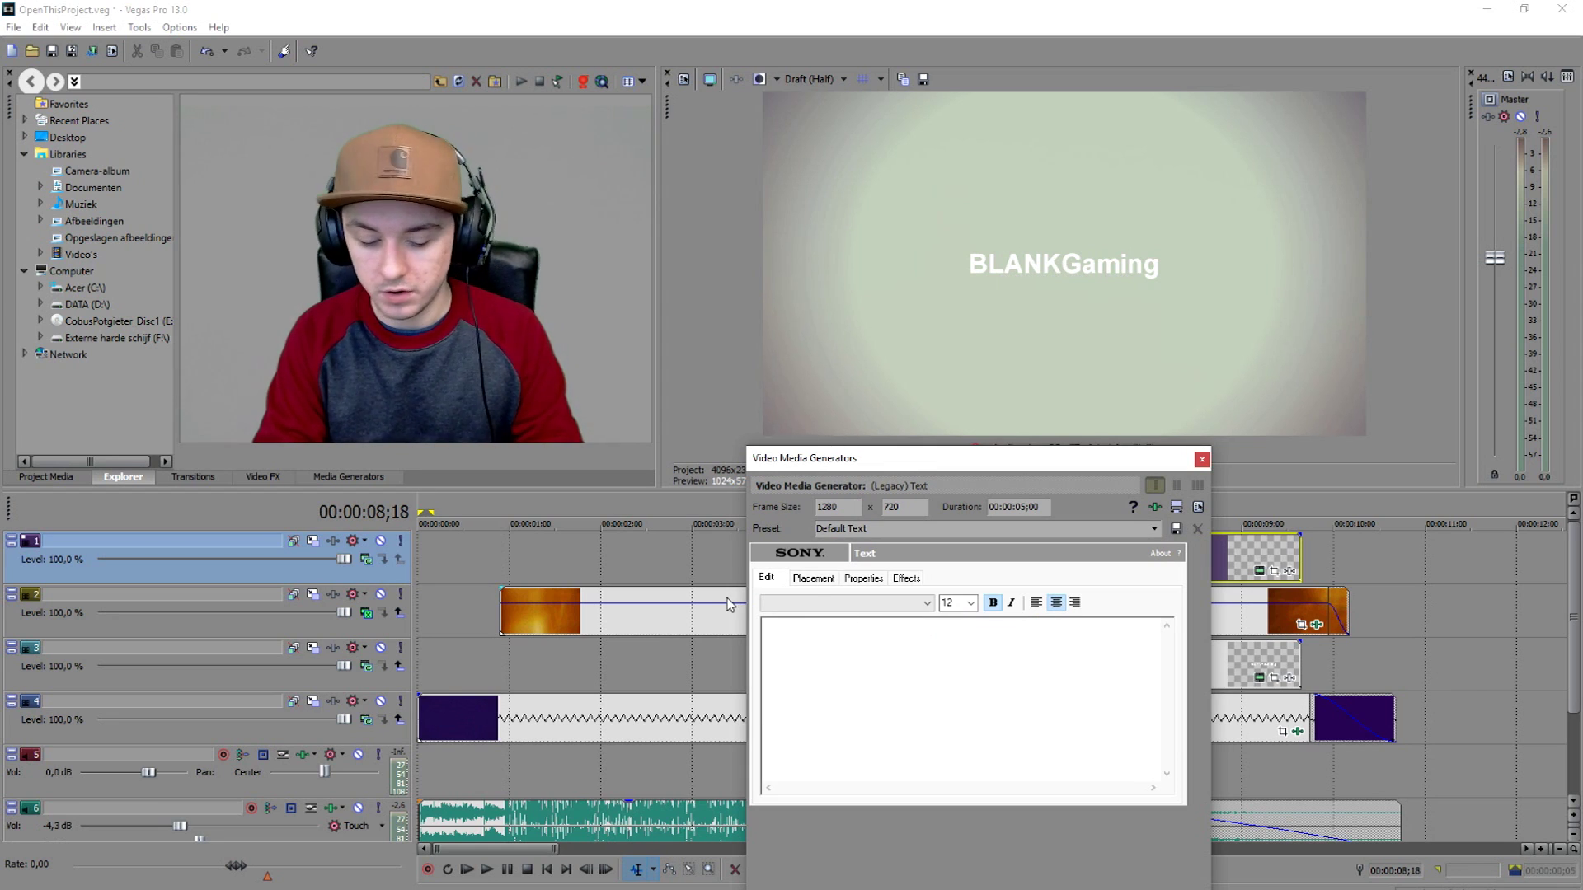
text(youtube.c)
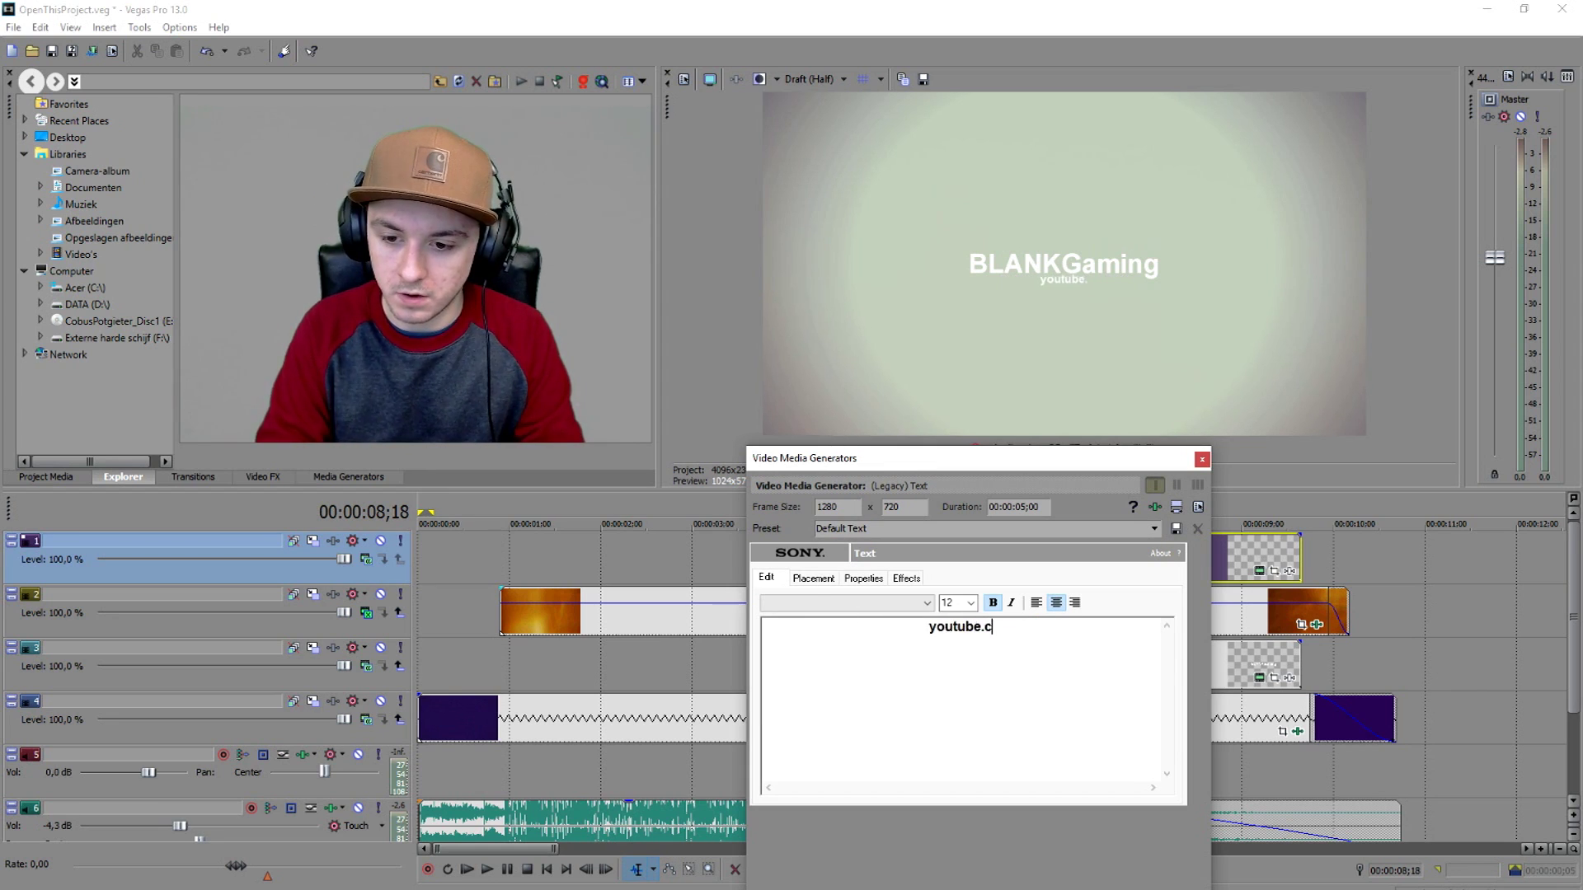
text(om/)
text(BLANKGaming)
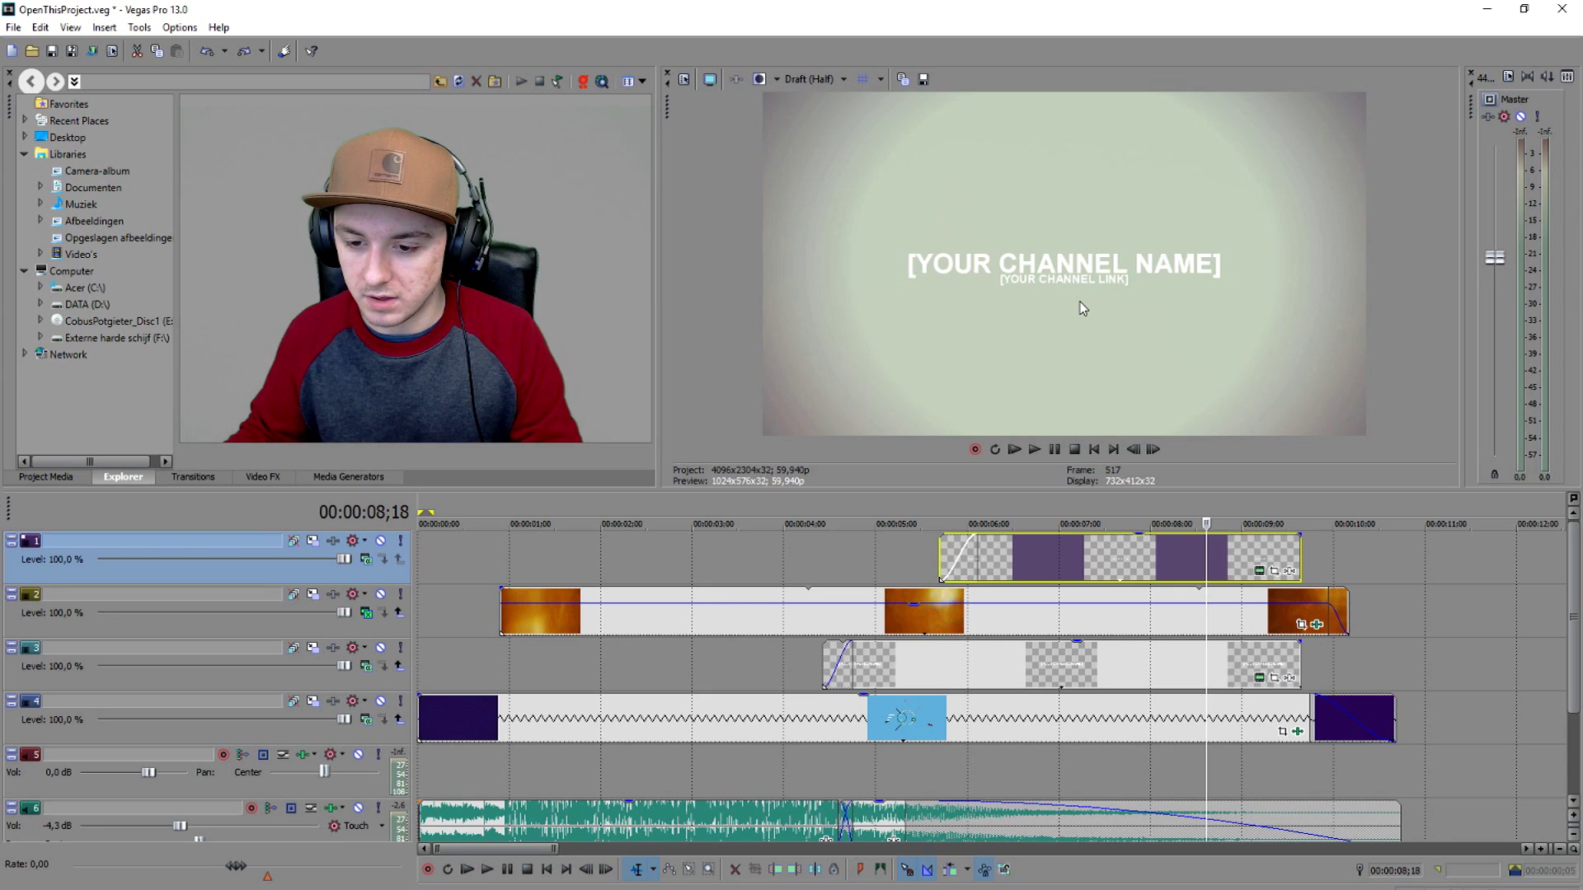
Delete the extra title track and return to the project start
click(989, 505)
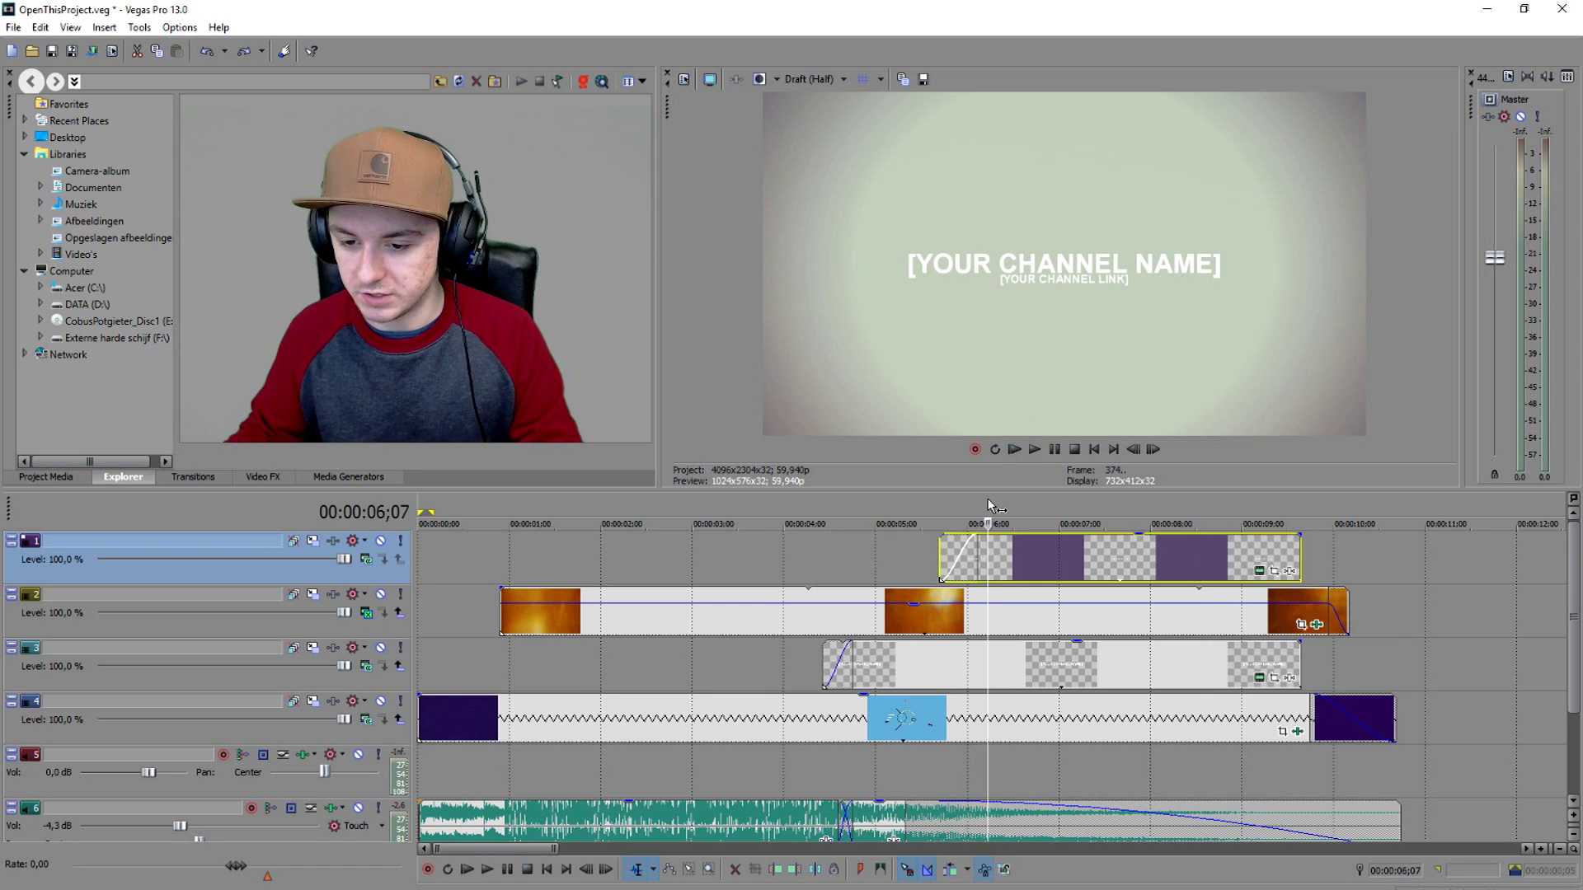
key(Delete)
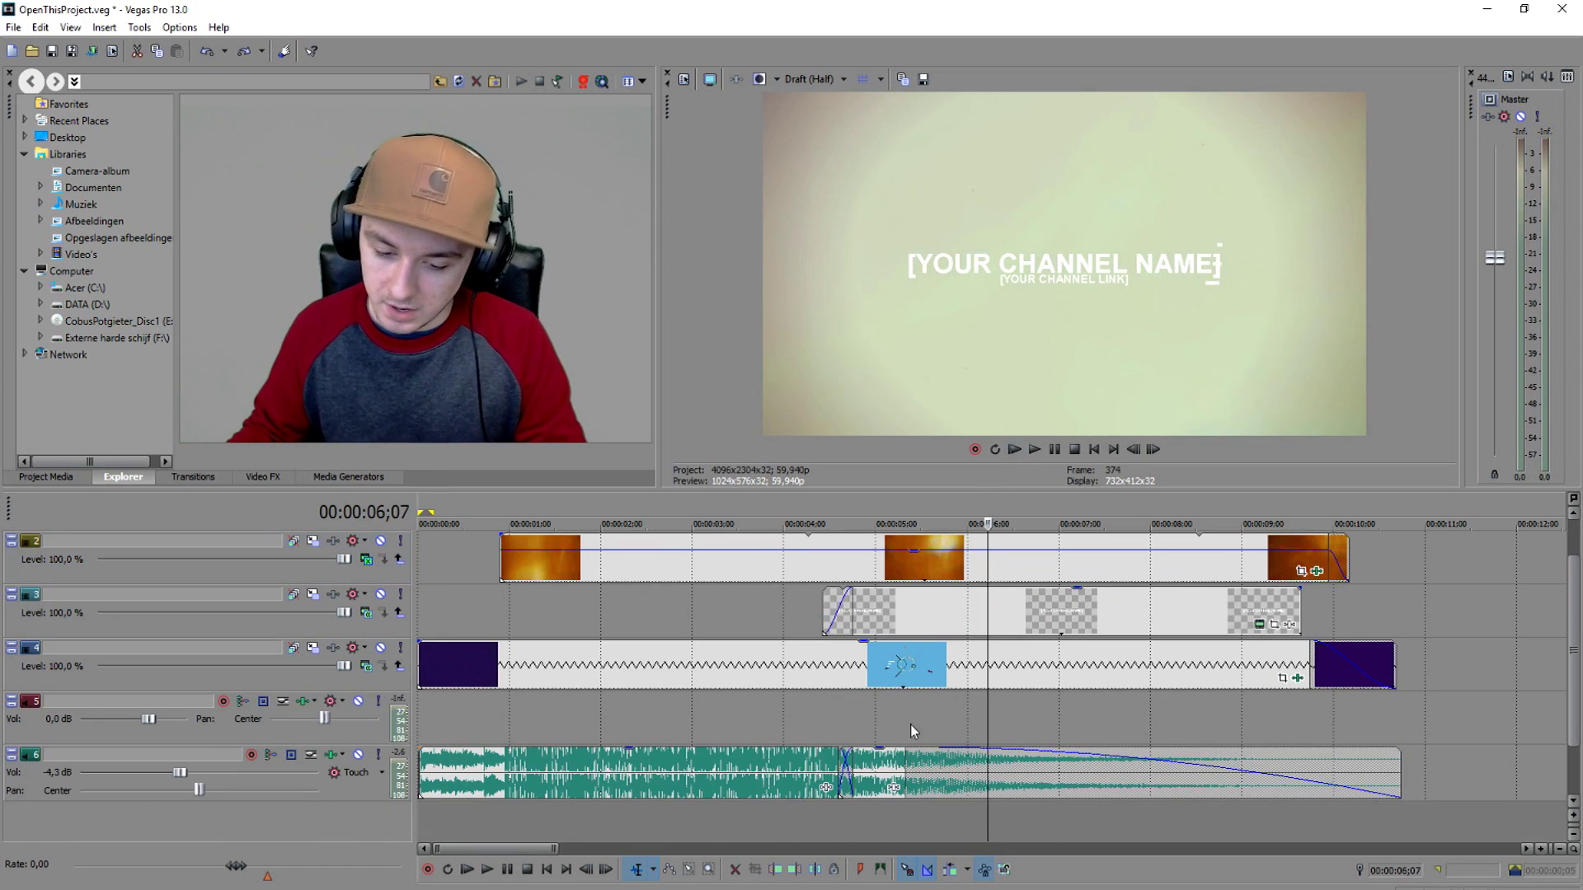
scroll(913, 730, down, 3)
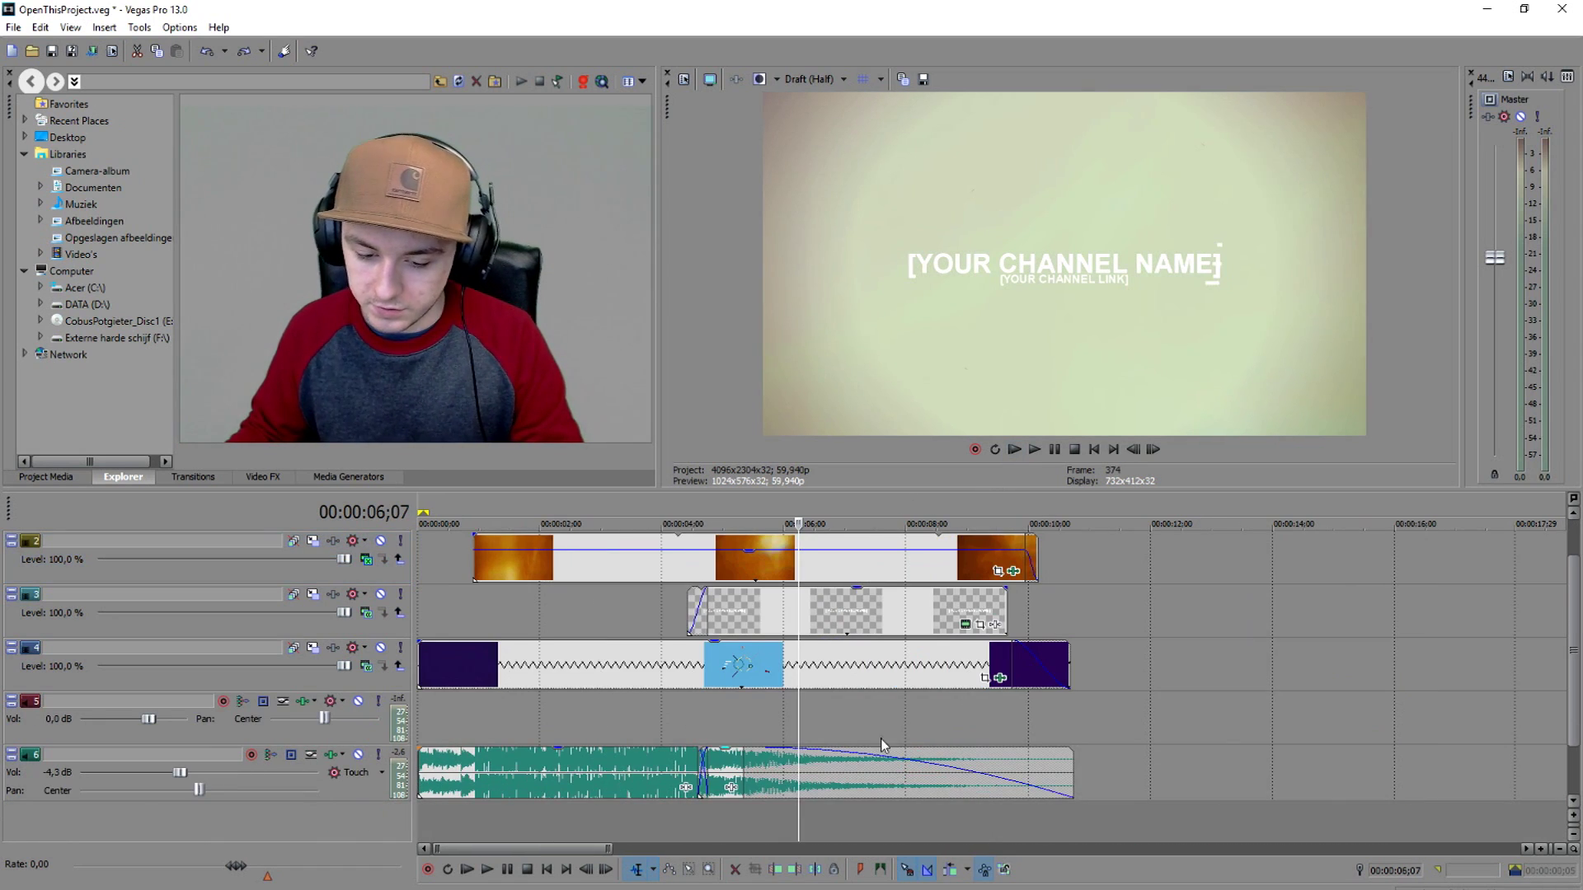
click(1095, 451)
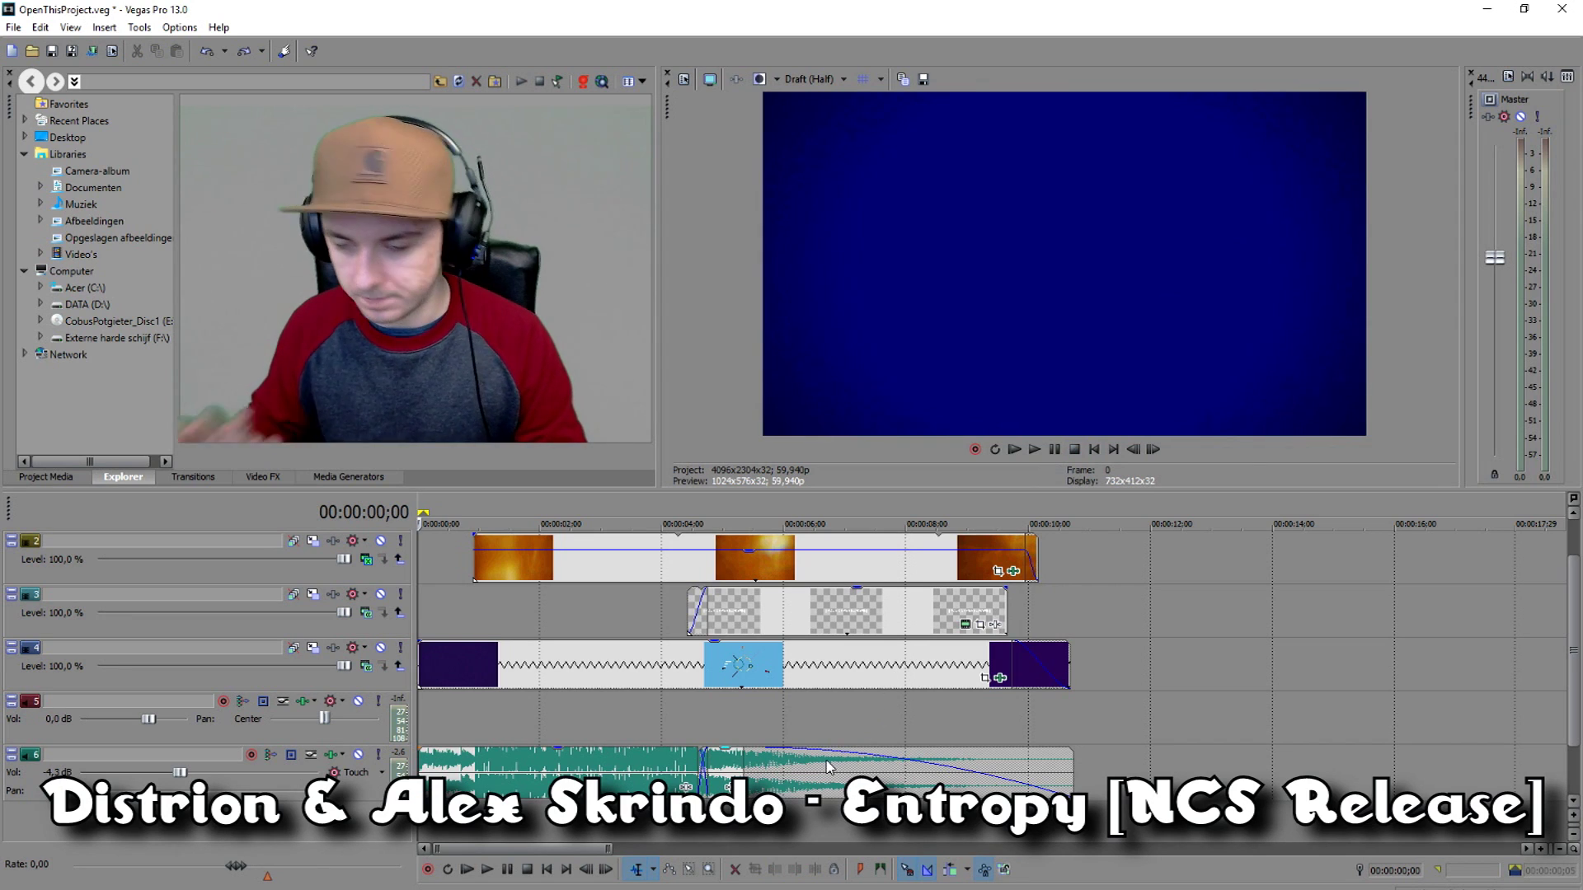
Extend the track 6 music clip's start earlier and play the intro to hear it
scroll(829, 767, up, 4)
scroll(768, 761, down, 5)
click(639, 775)
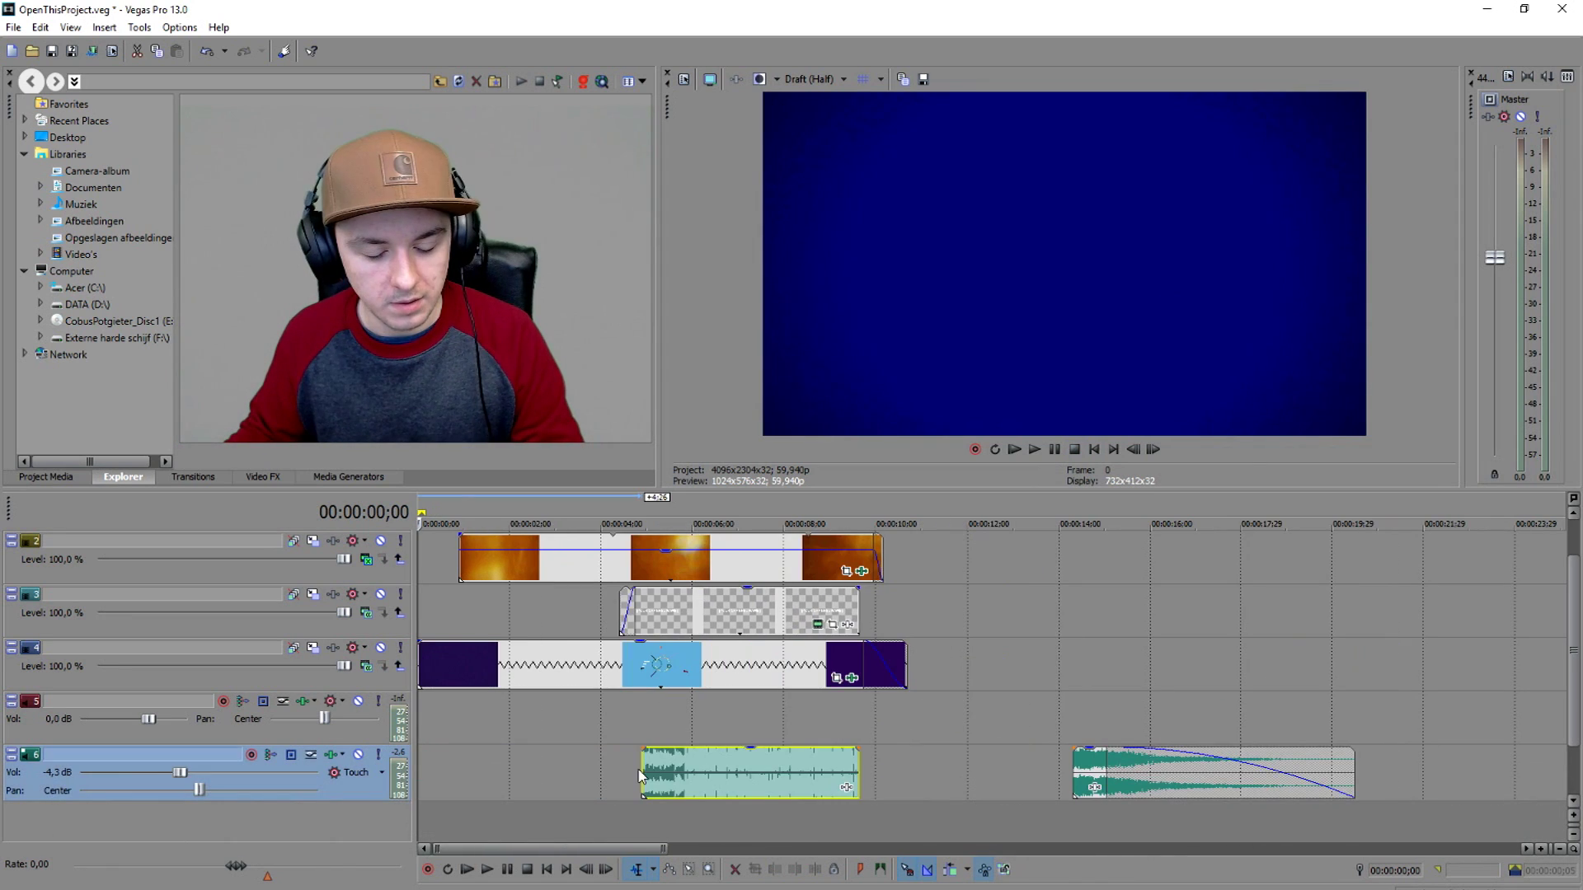
click(641, 769)
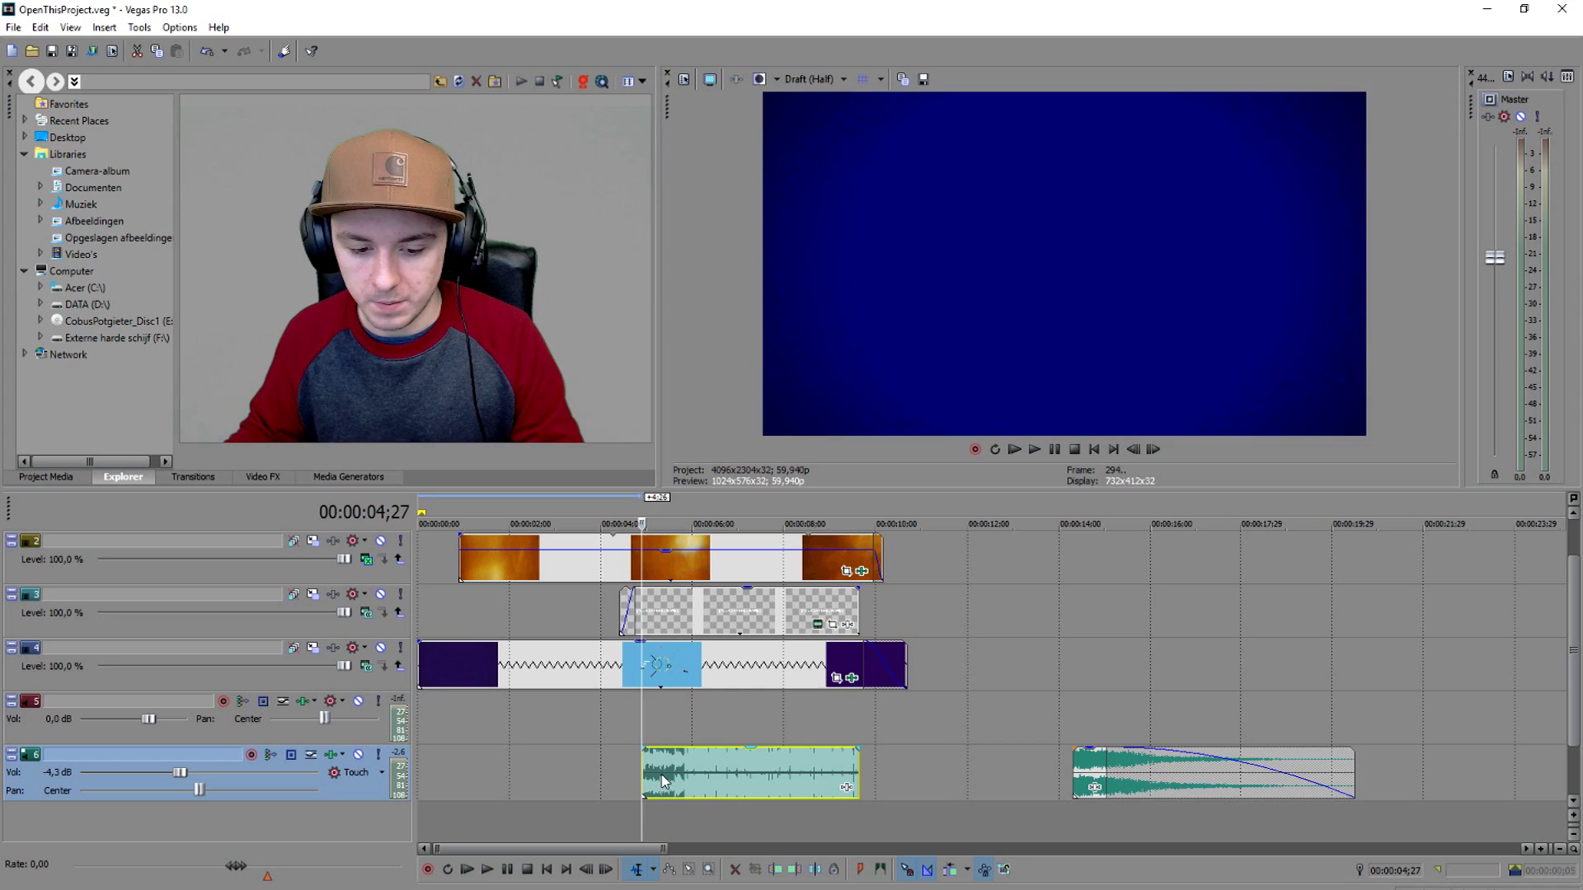
drag(664, 782, 618, 775)
click(1094, 449)
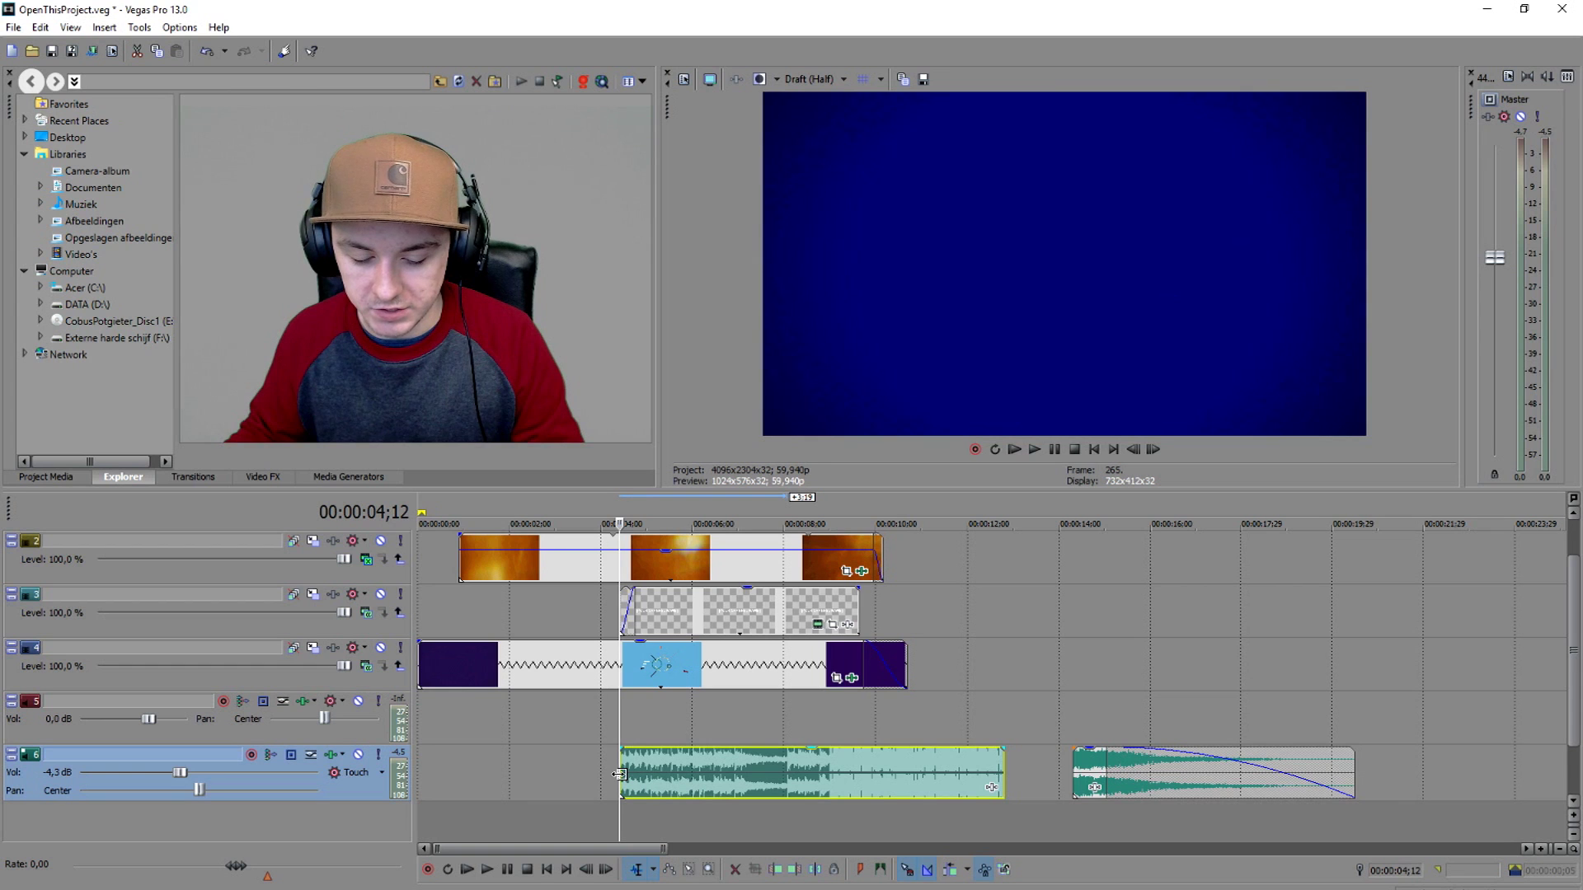
key(space)
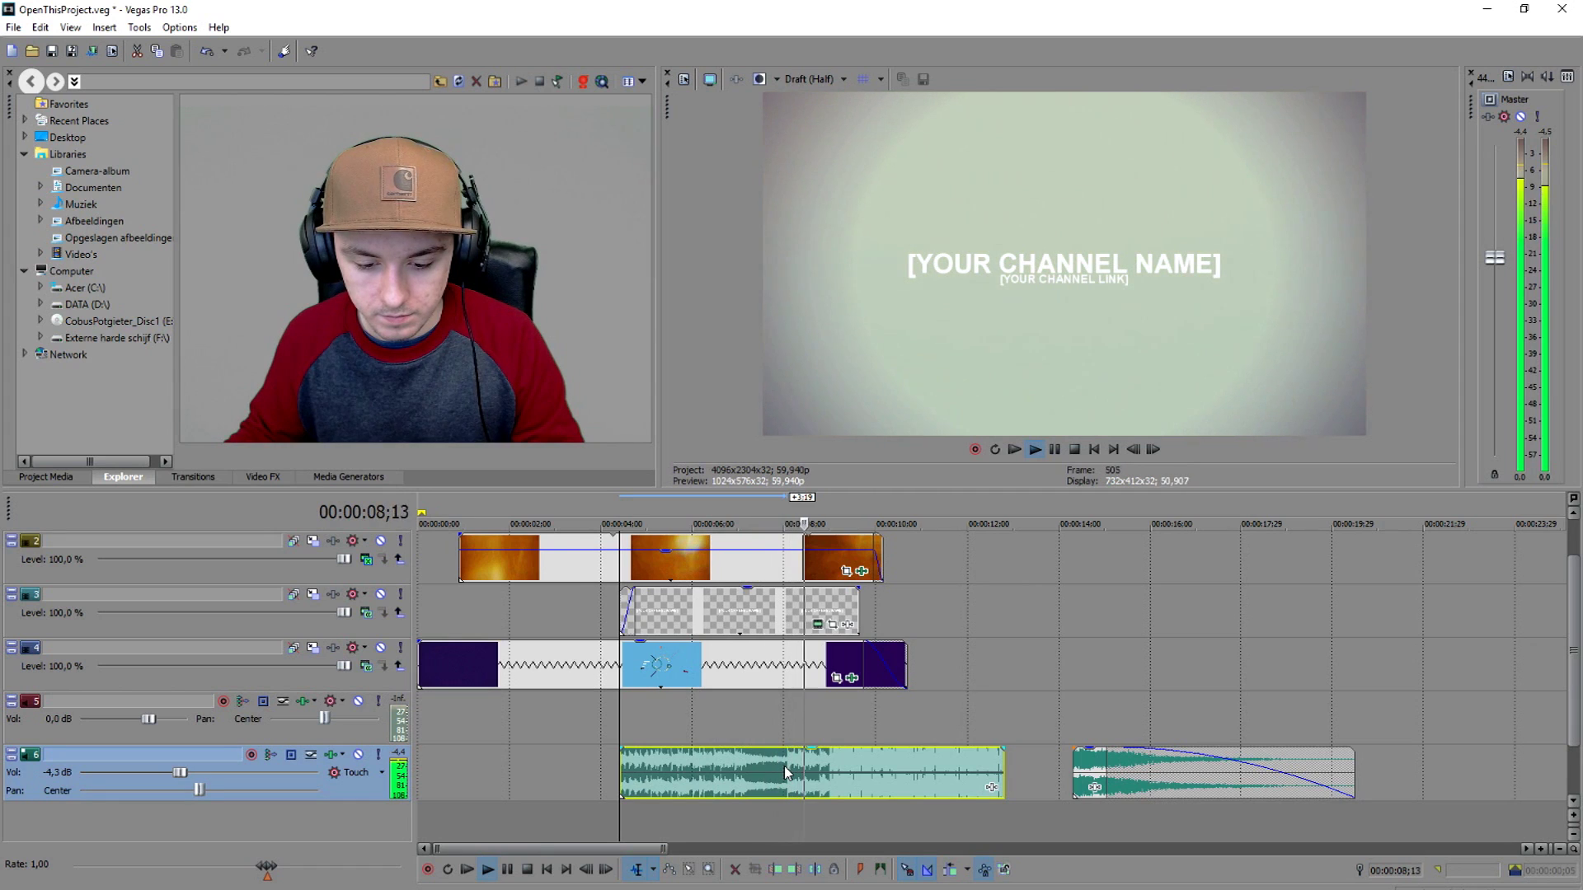
Audition the music around the 8-second mark to find where it changes
click(784, 767)
scroll(839, 788, up, 5)
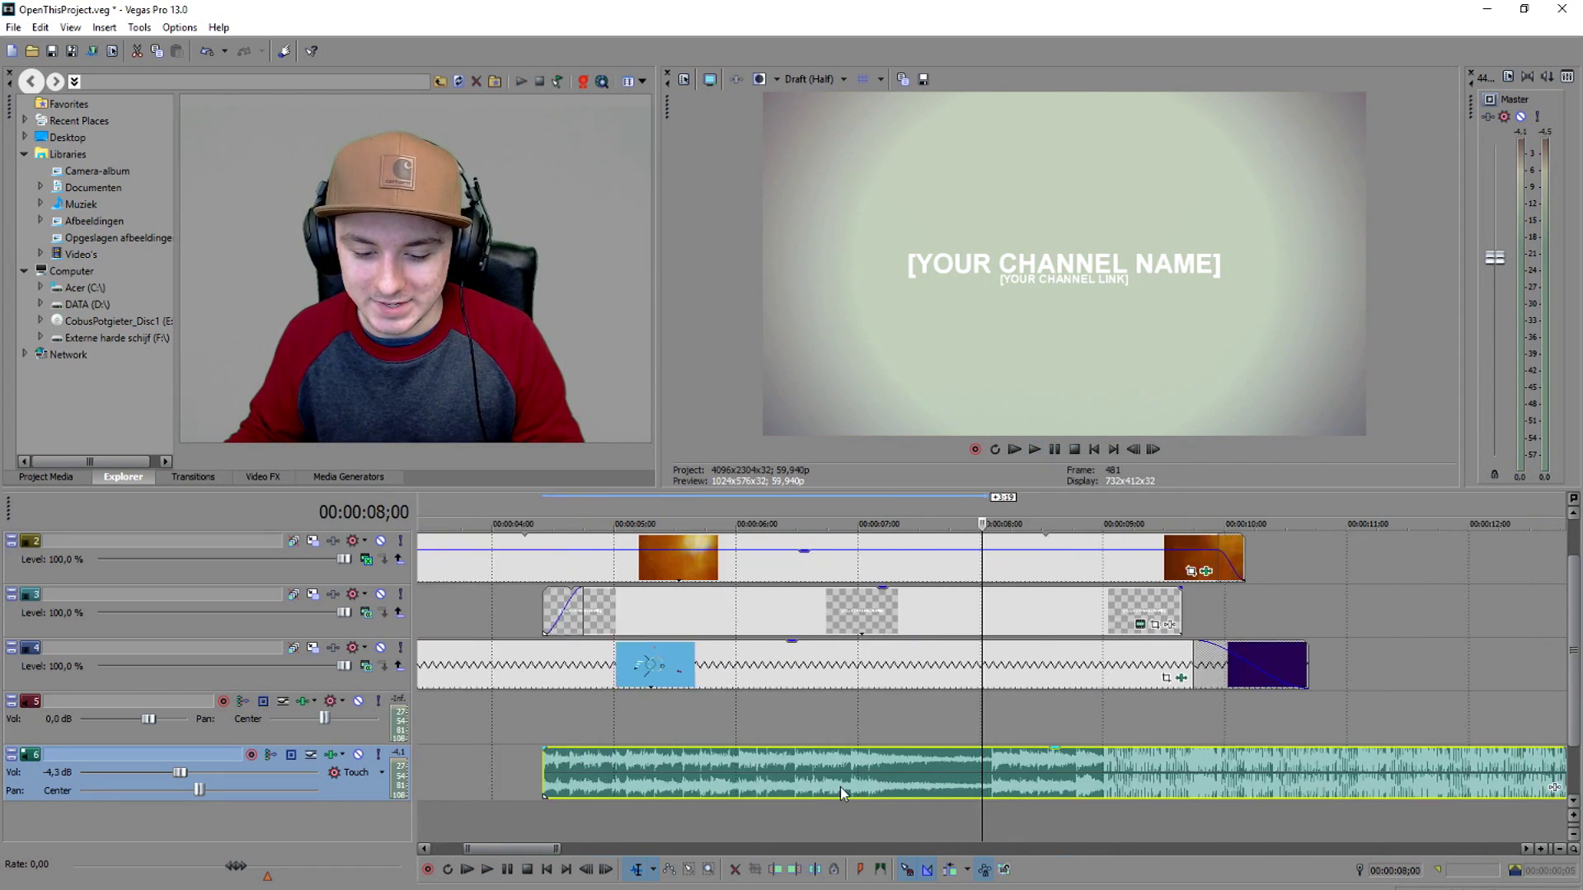
scroll(995, 770, down, 5)
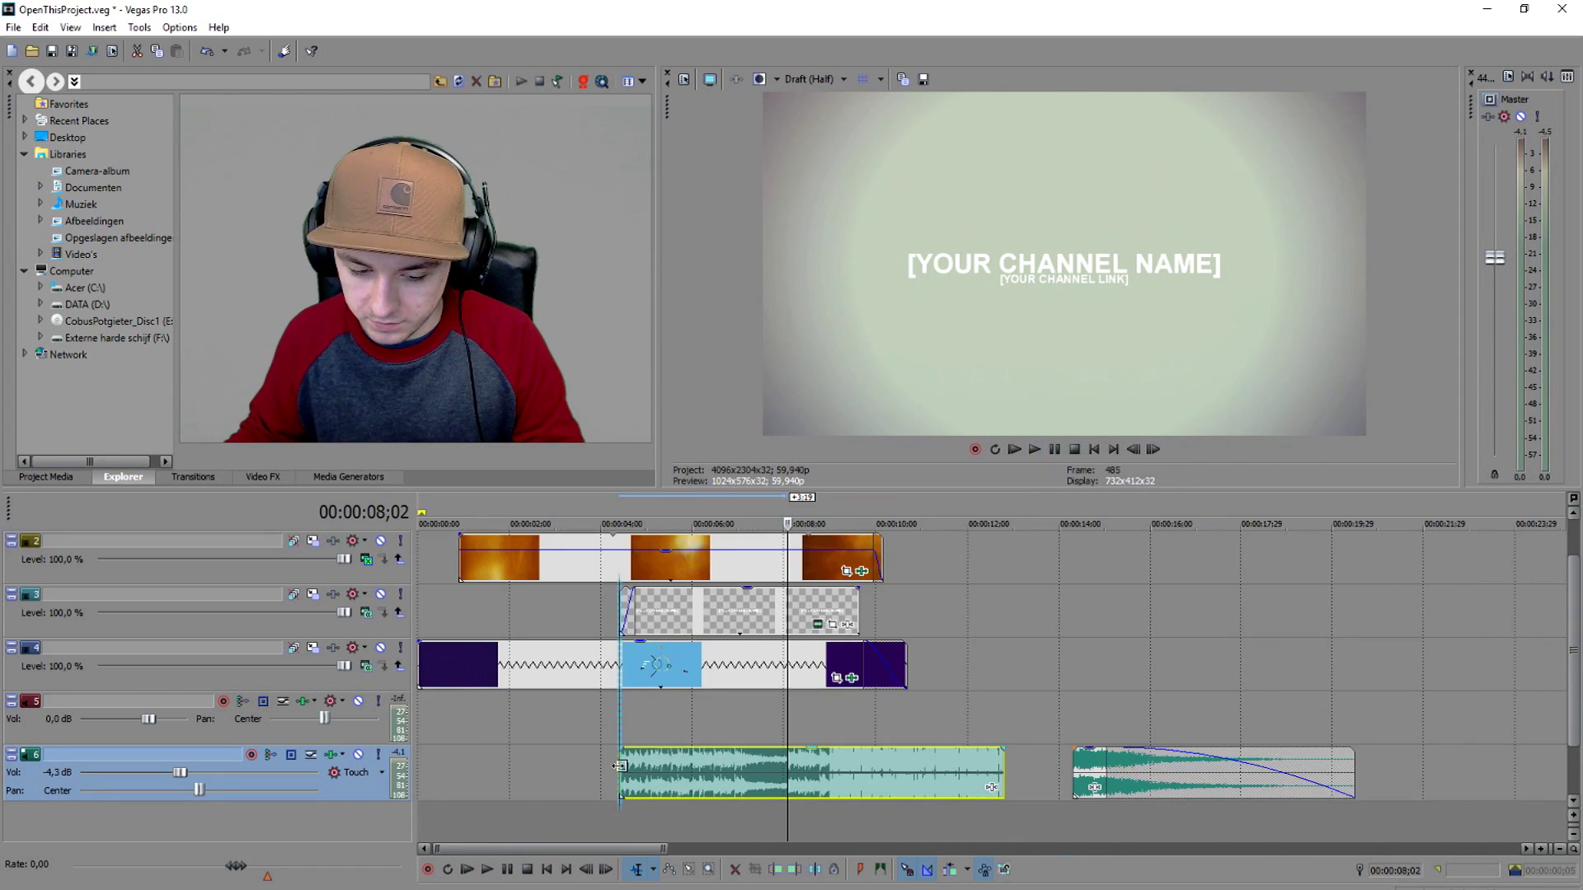
click(829, 806)
key(space)
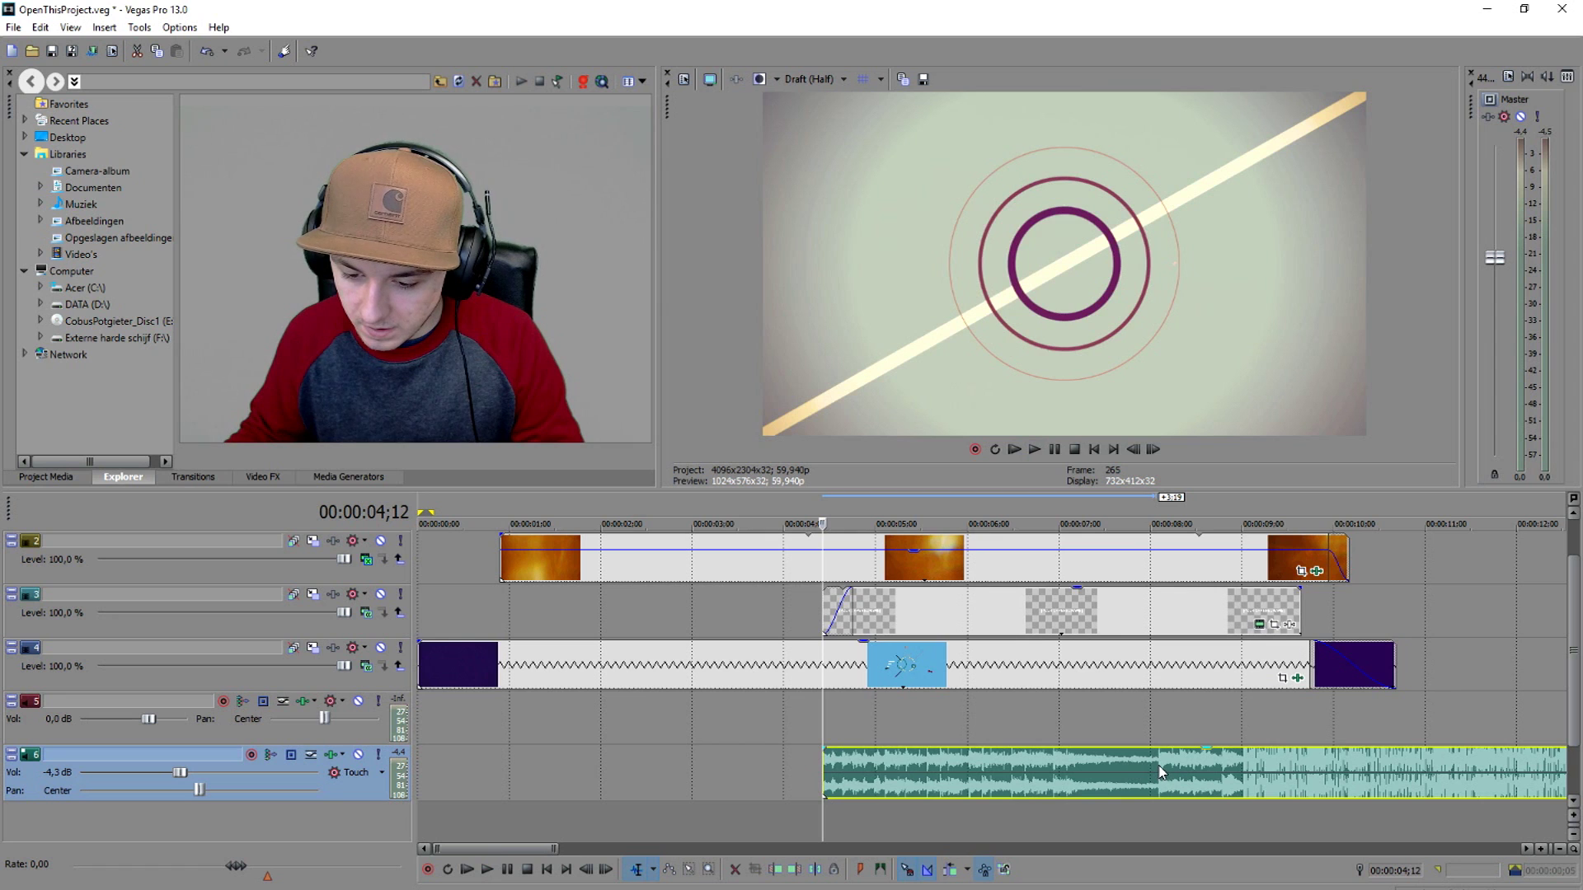
click(1157, 770)
scroll(1156, 771, up, 5)
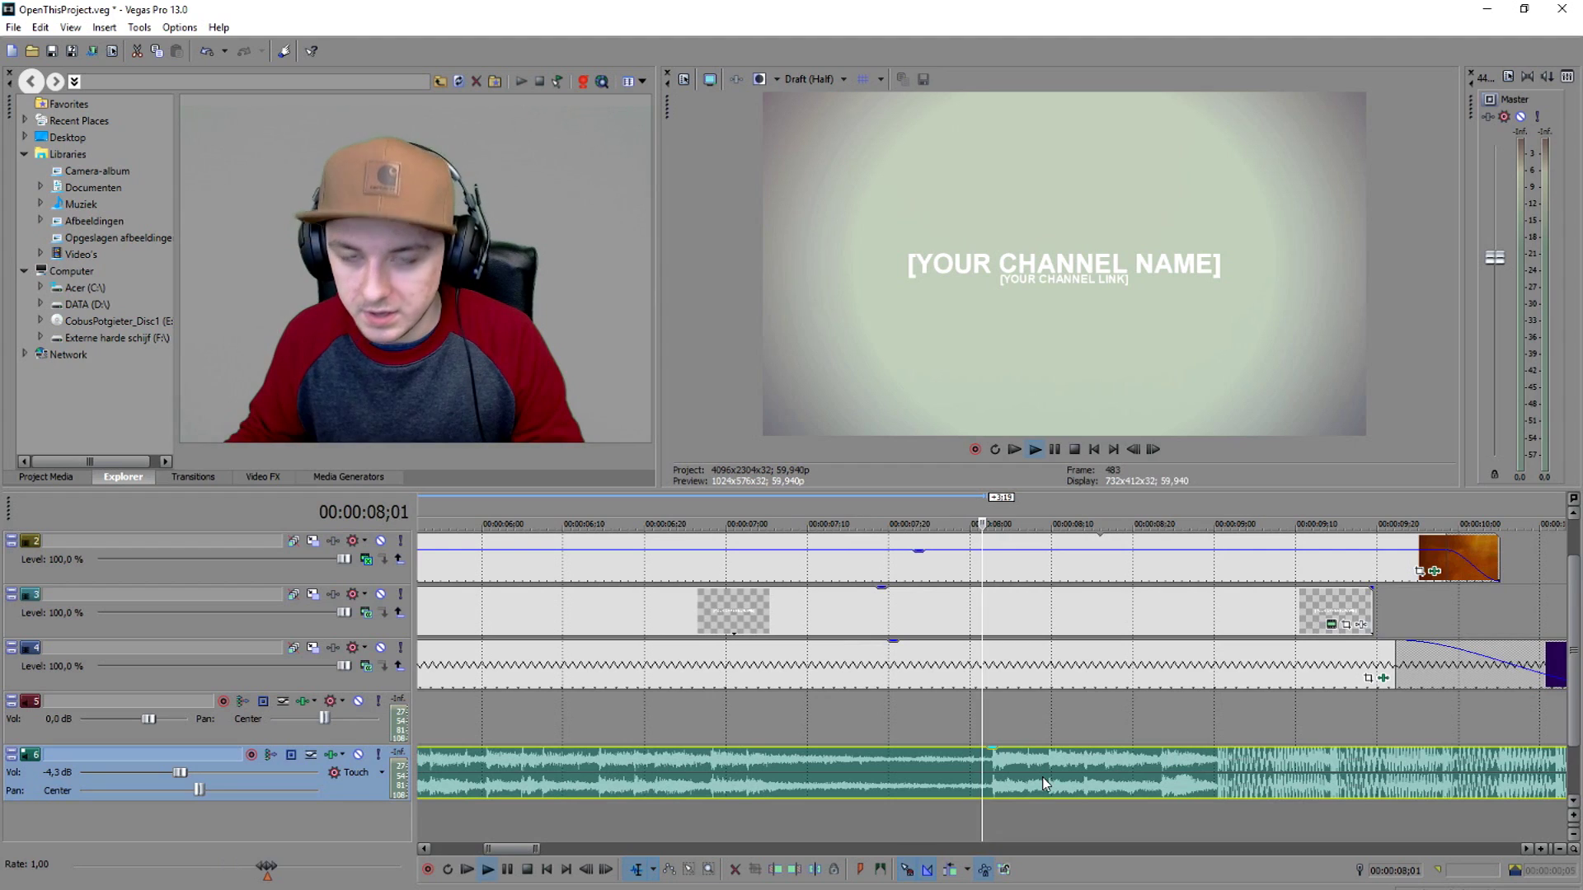
key(space)
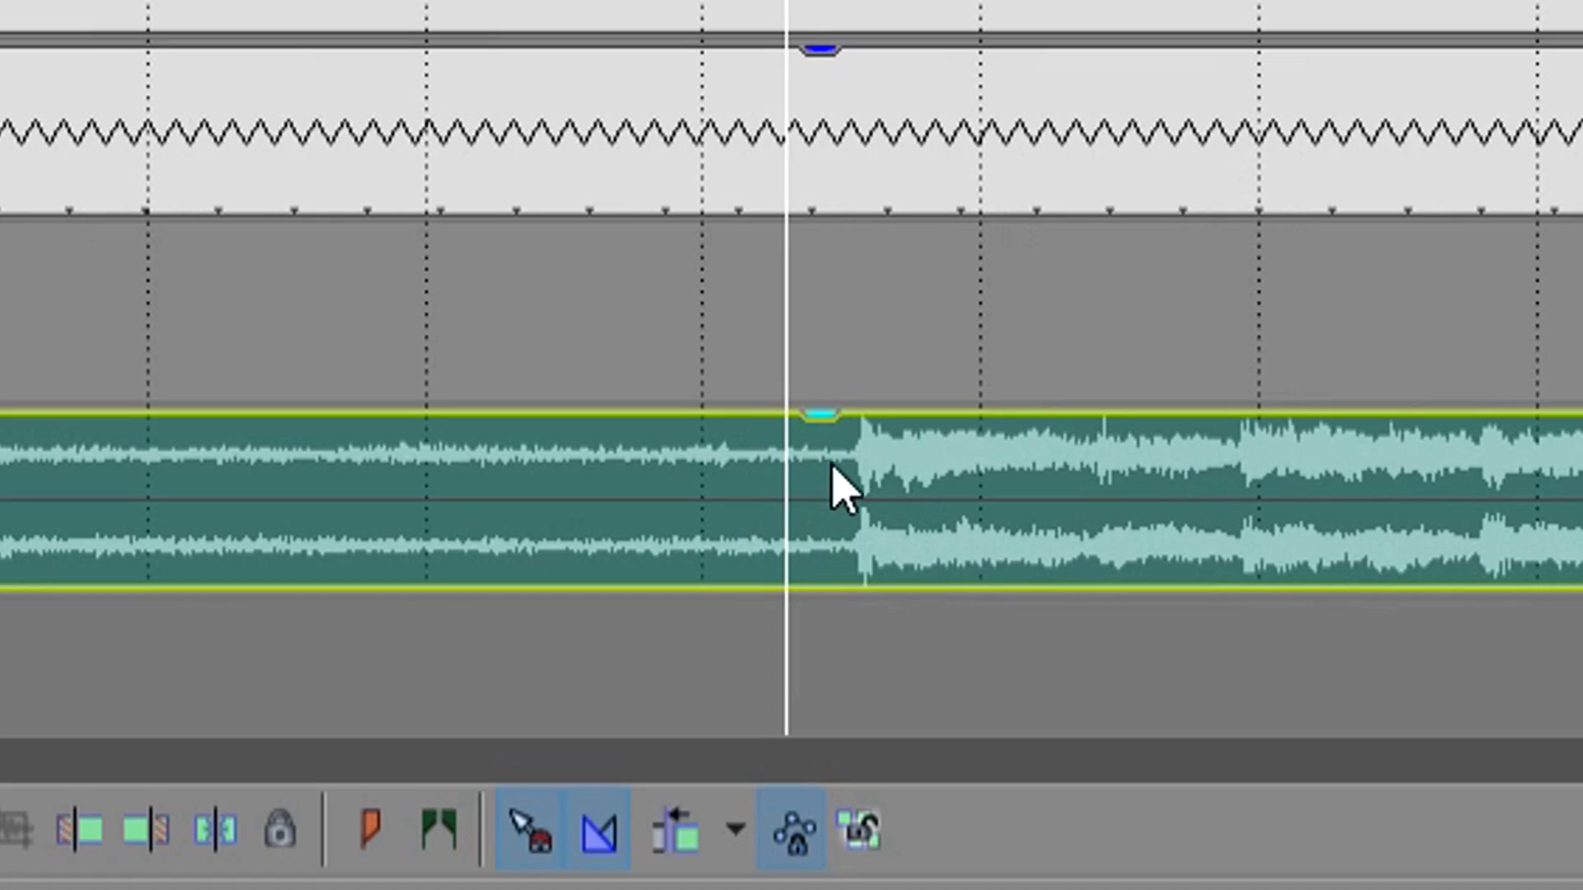
click(999, 766)
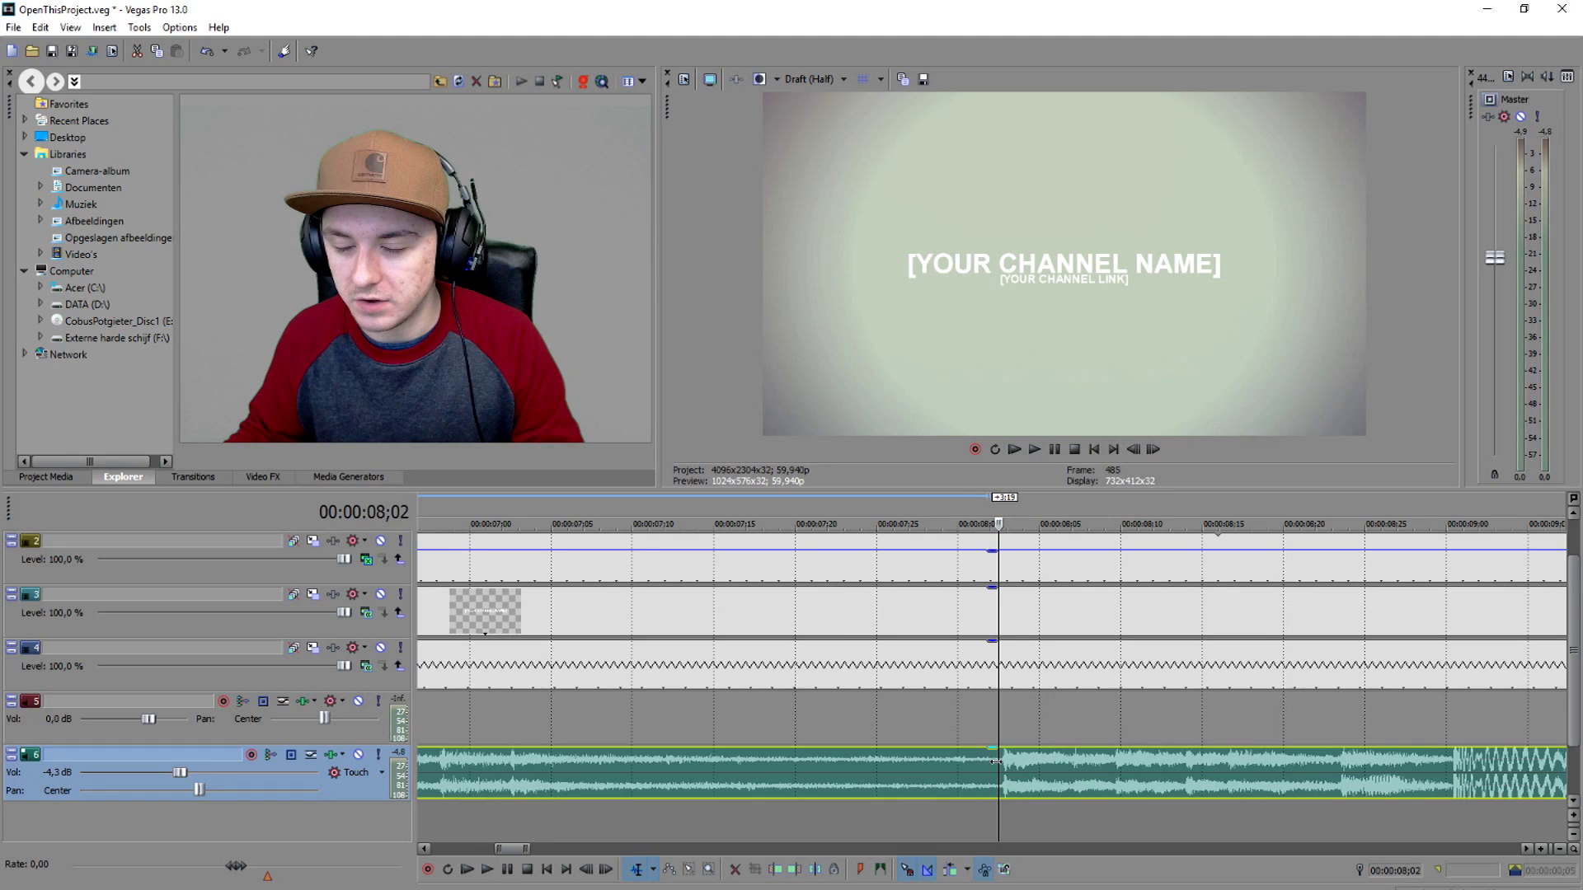
scroll(835, 462, down, 6)
key(space)
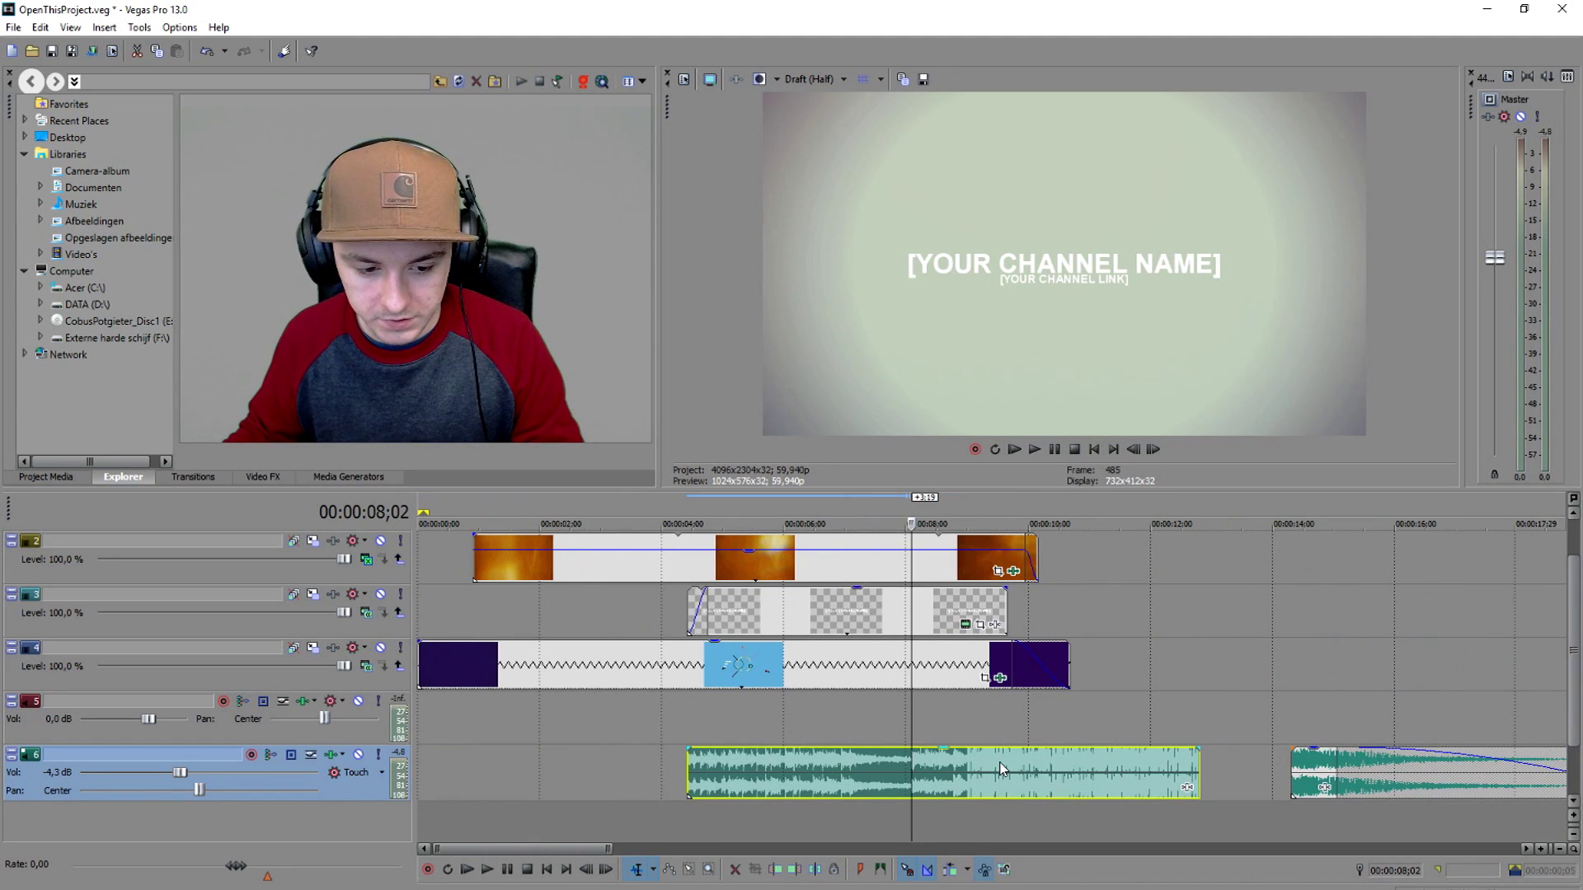
key(space)
Split the music at 8;02 and delete the part before the split
key(s)
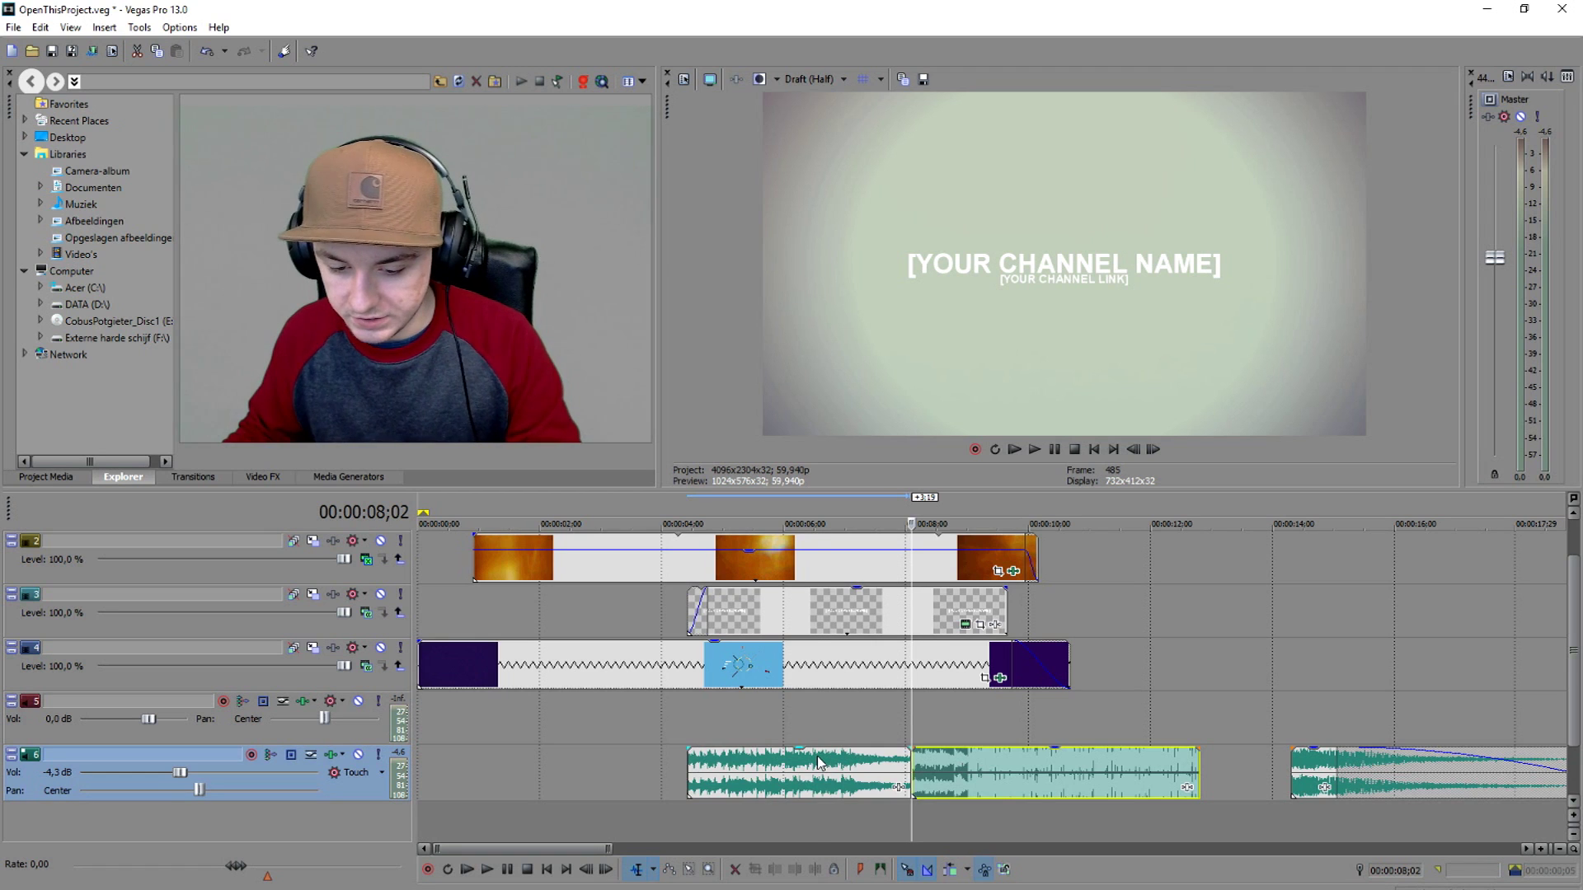
click(818, 755)
key(Delete)
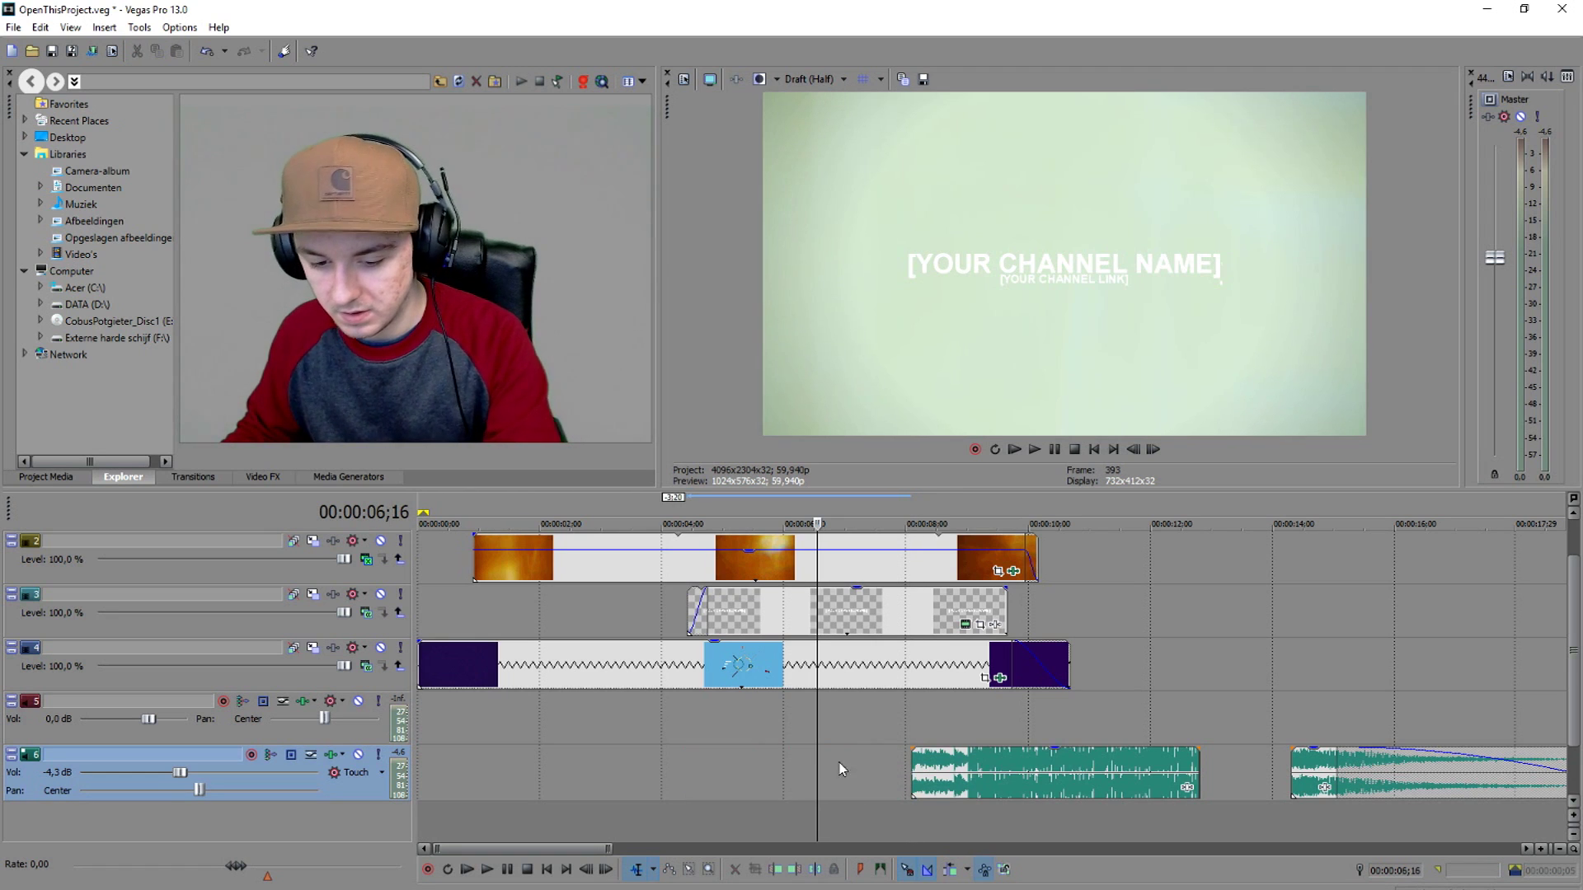
Move the remaining music to the timeline start and shift the fade-out clip earlier
click(897, 729)
key(Up)
key(space)
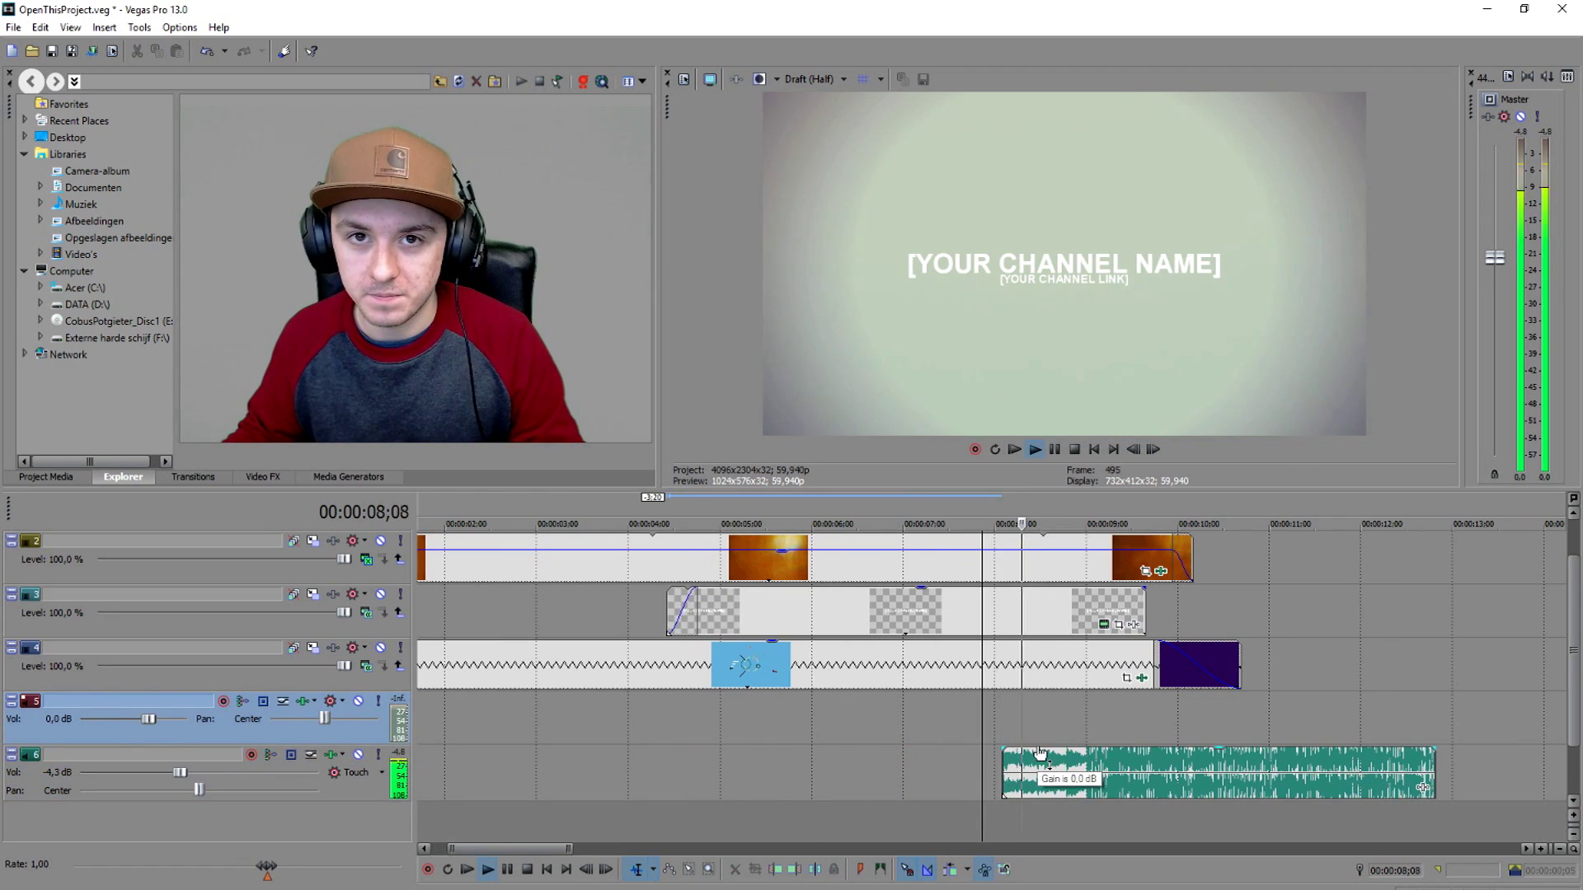
key(space)
key(Down)
drag(655, 783, 385, 768)
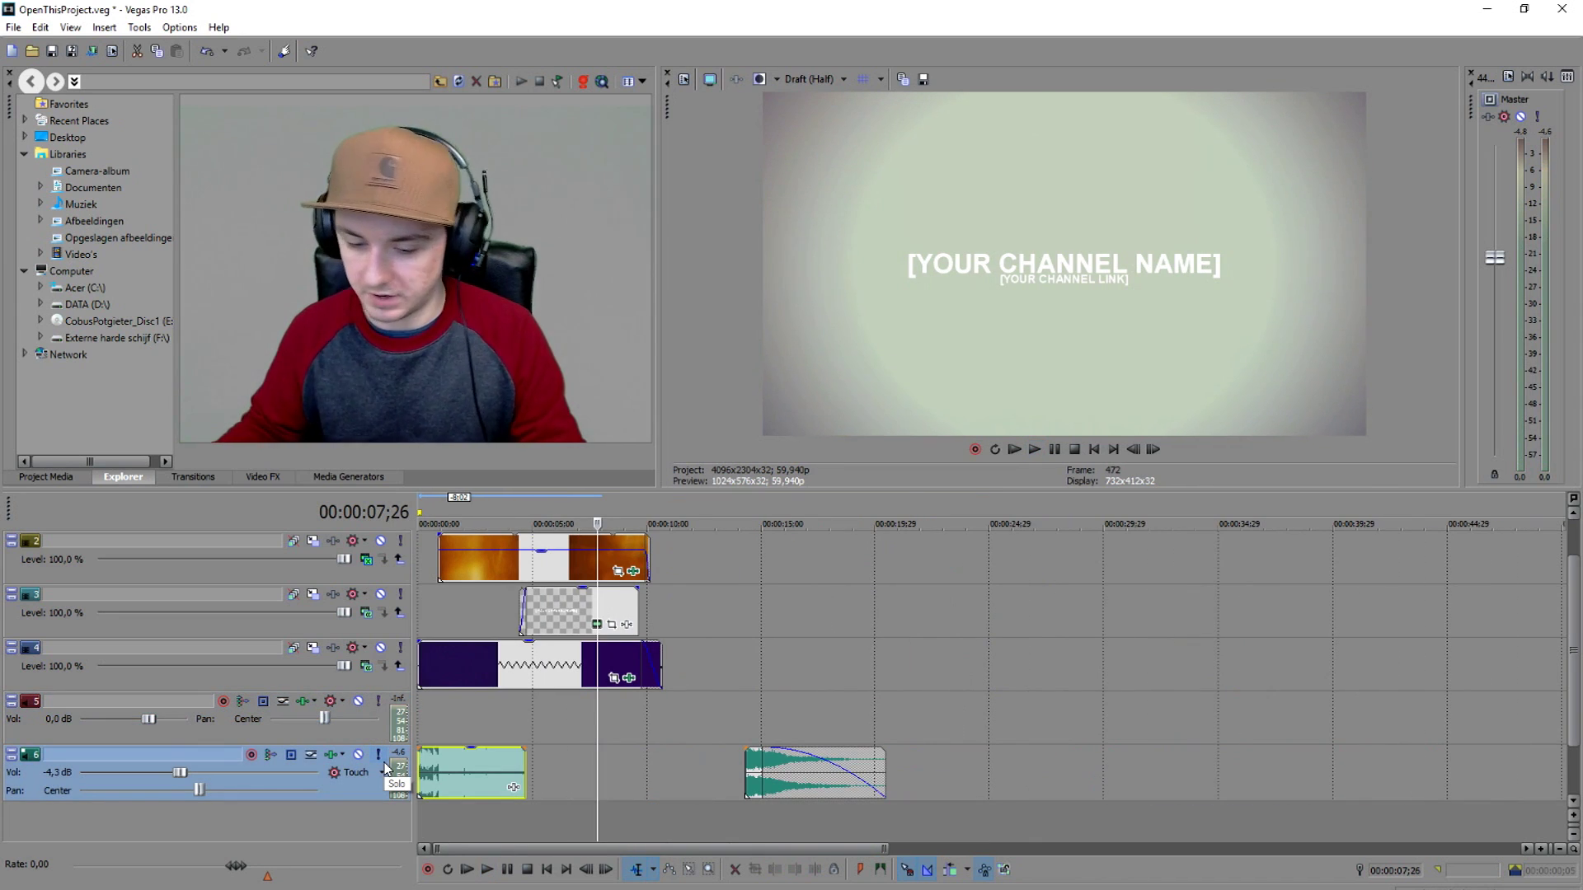
key(Up)
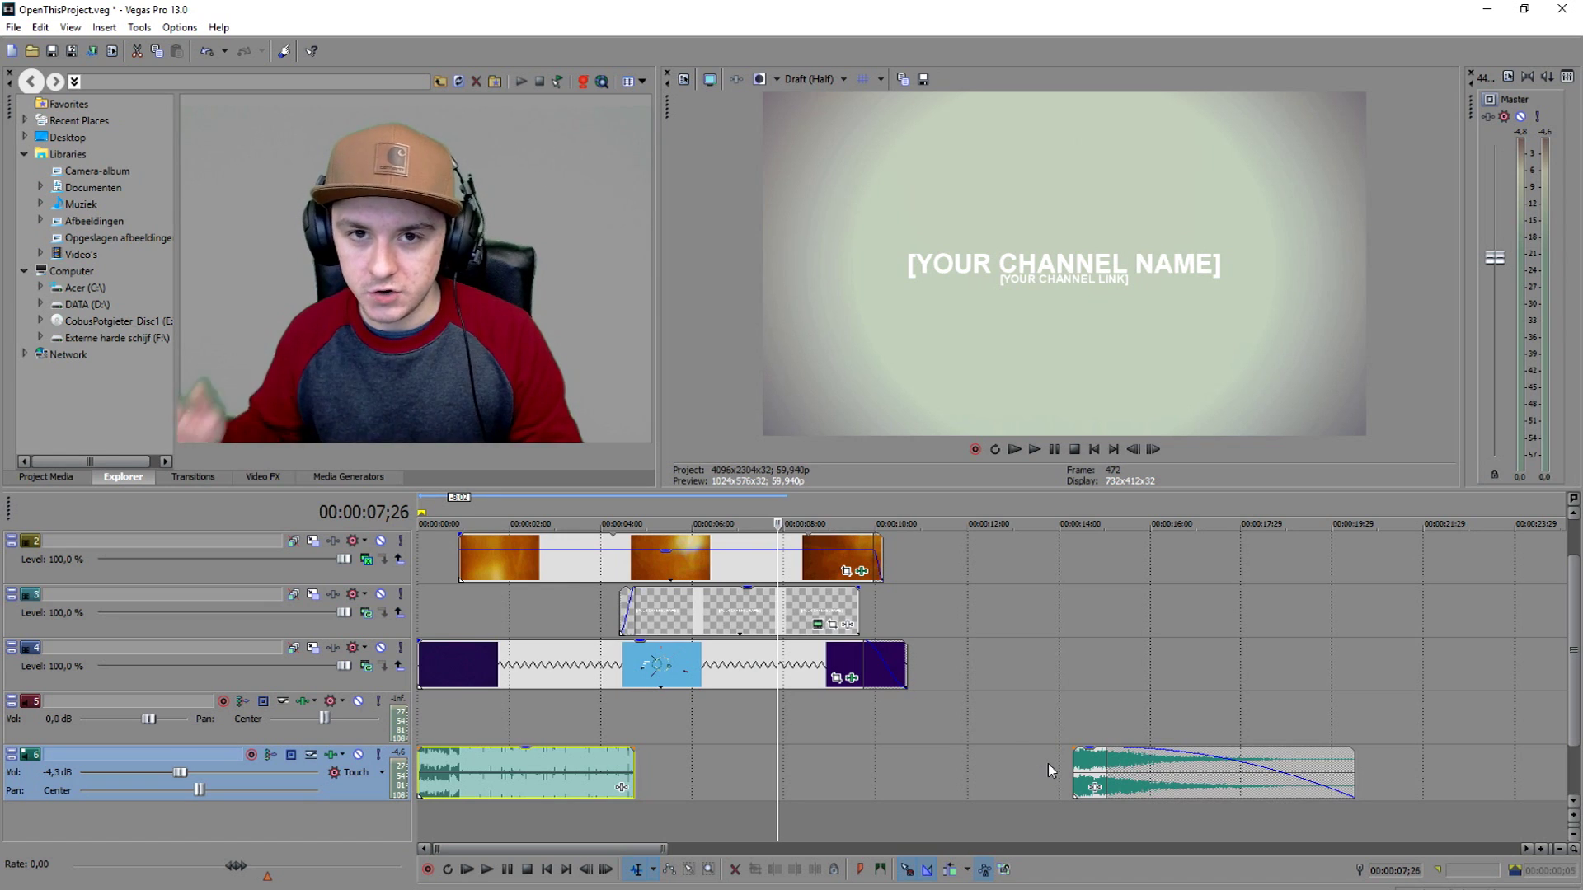
click(1109, 767)
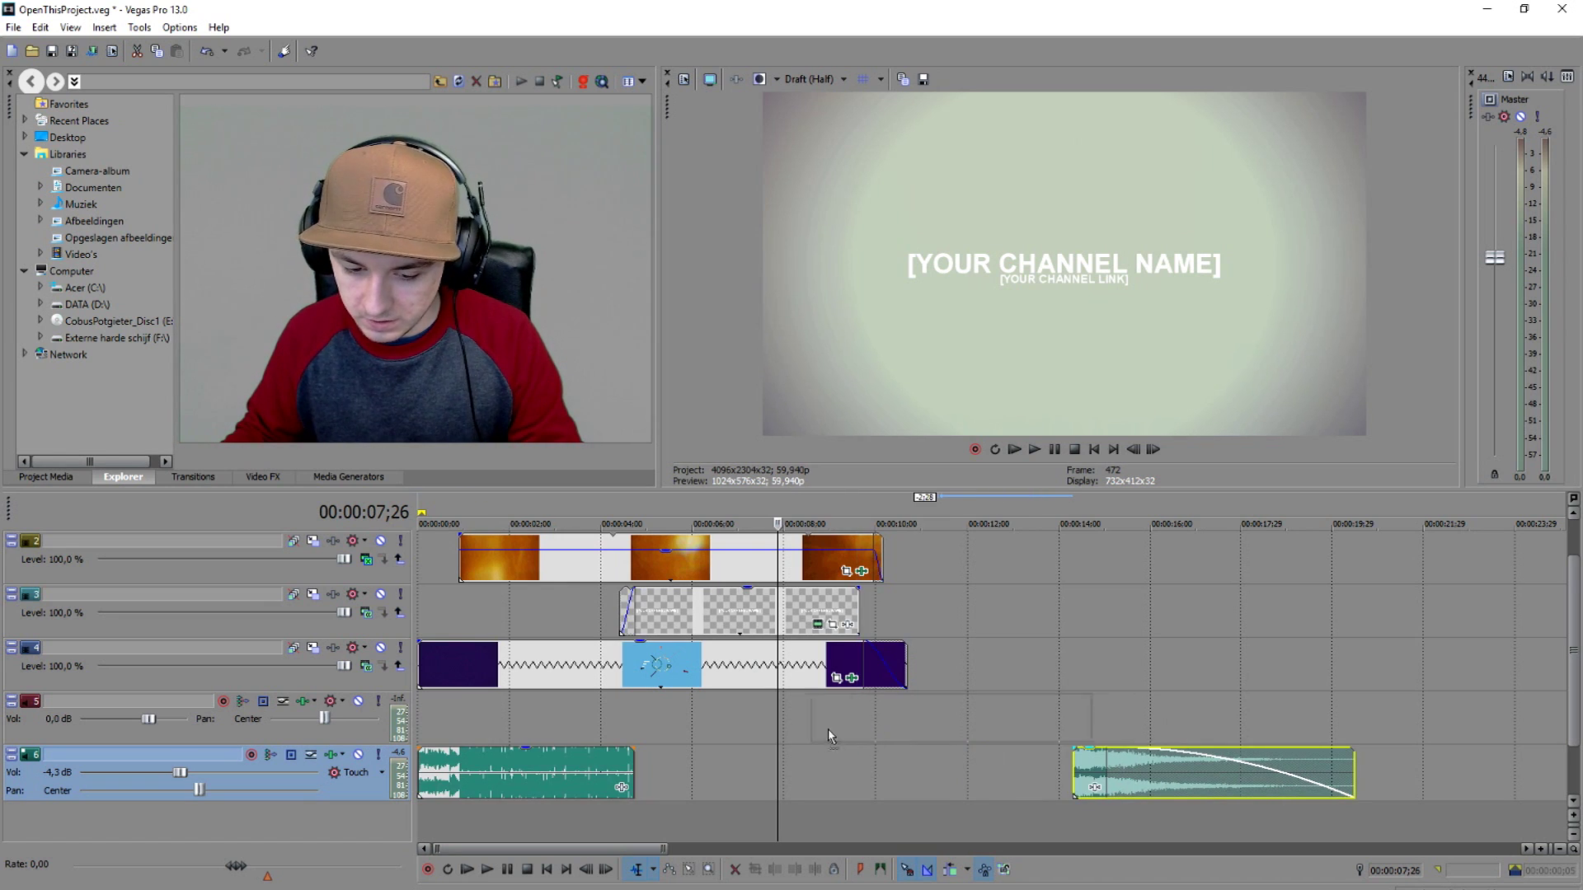
drag(828, 728, 660, 764)
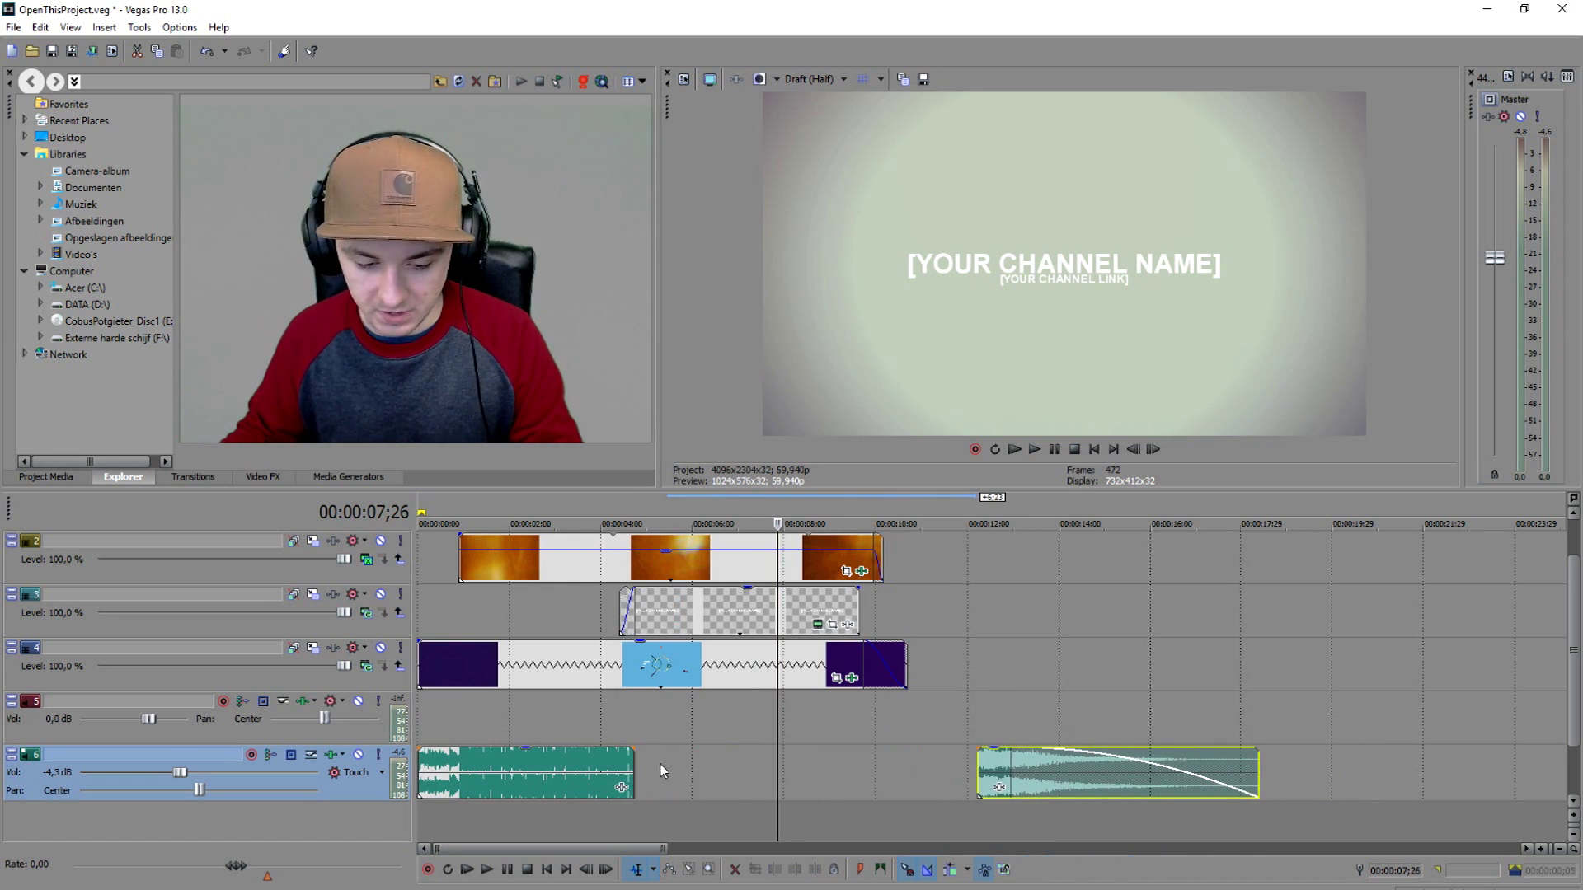
Shorten the first music clip from its end and play it back from about 3 seconds
click(642, 771)
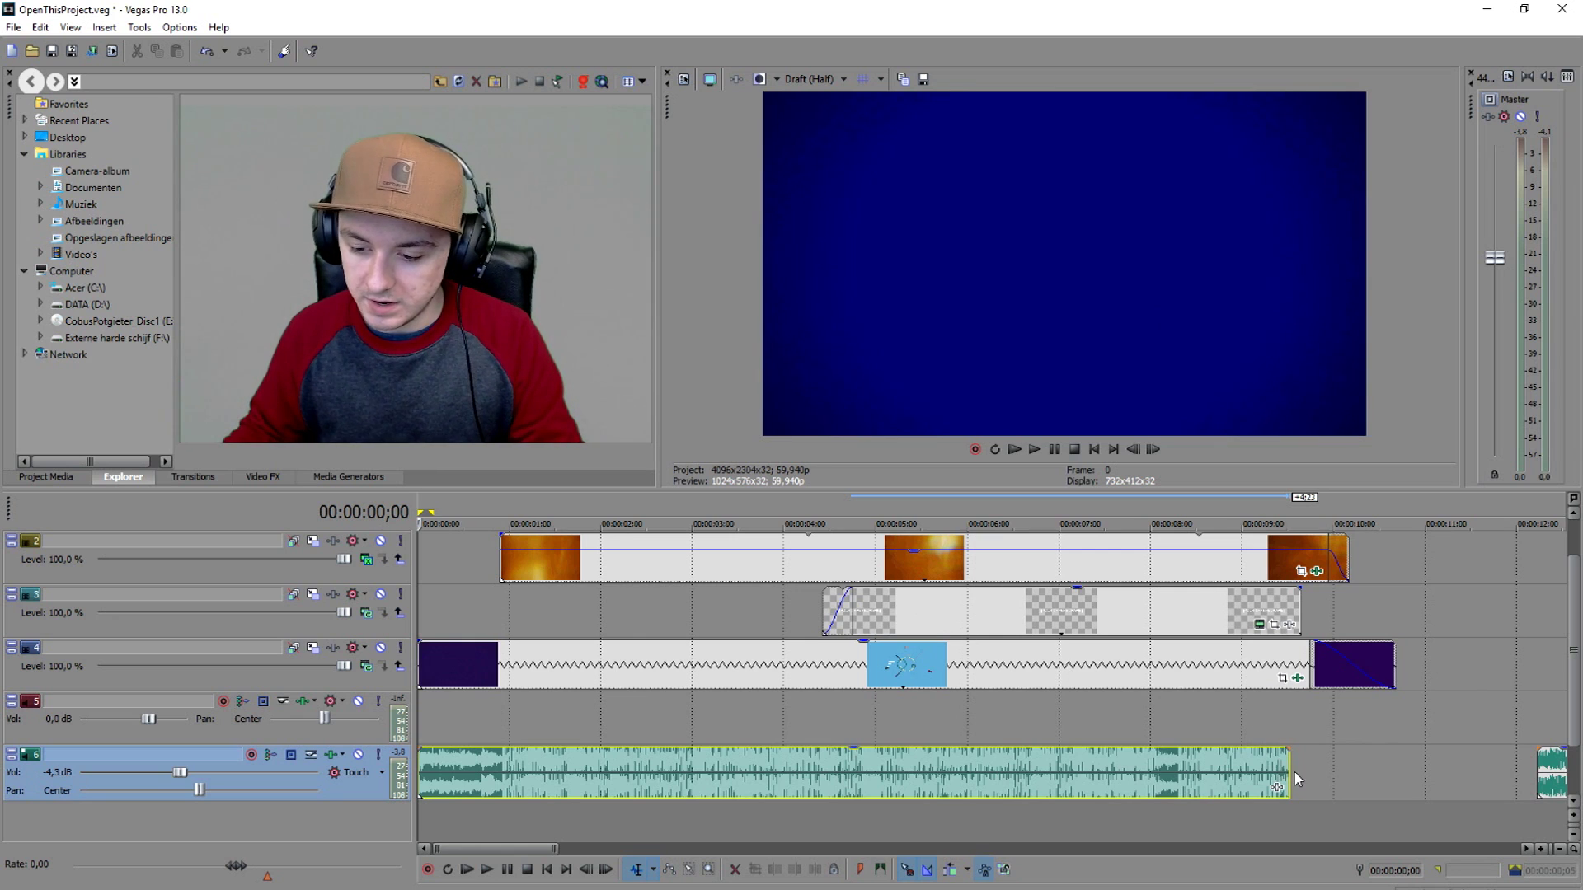
drag(1288, 772, 850, 772)
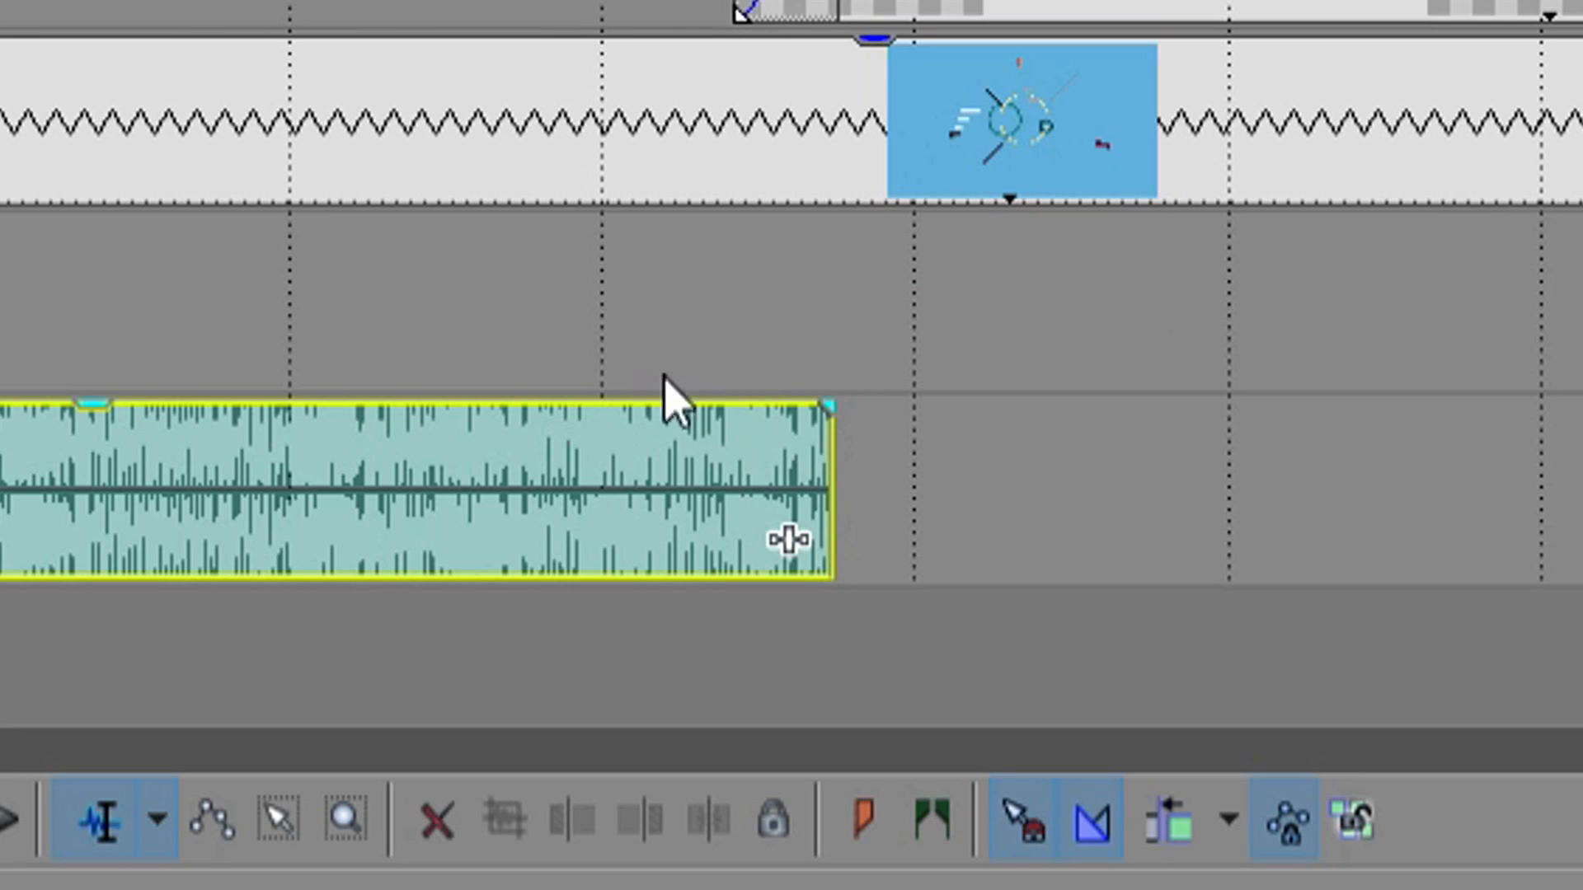
click(794, 739)
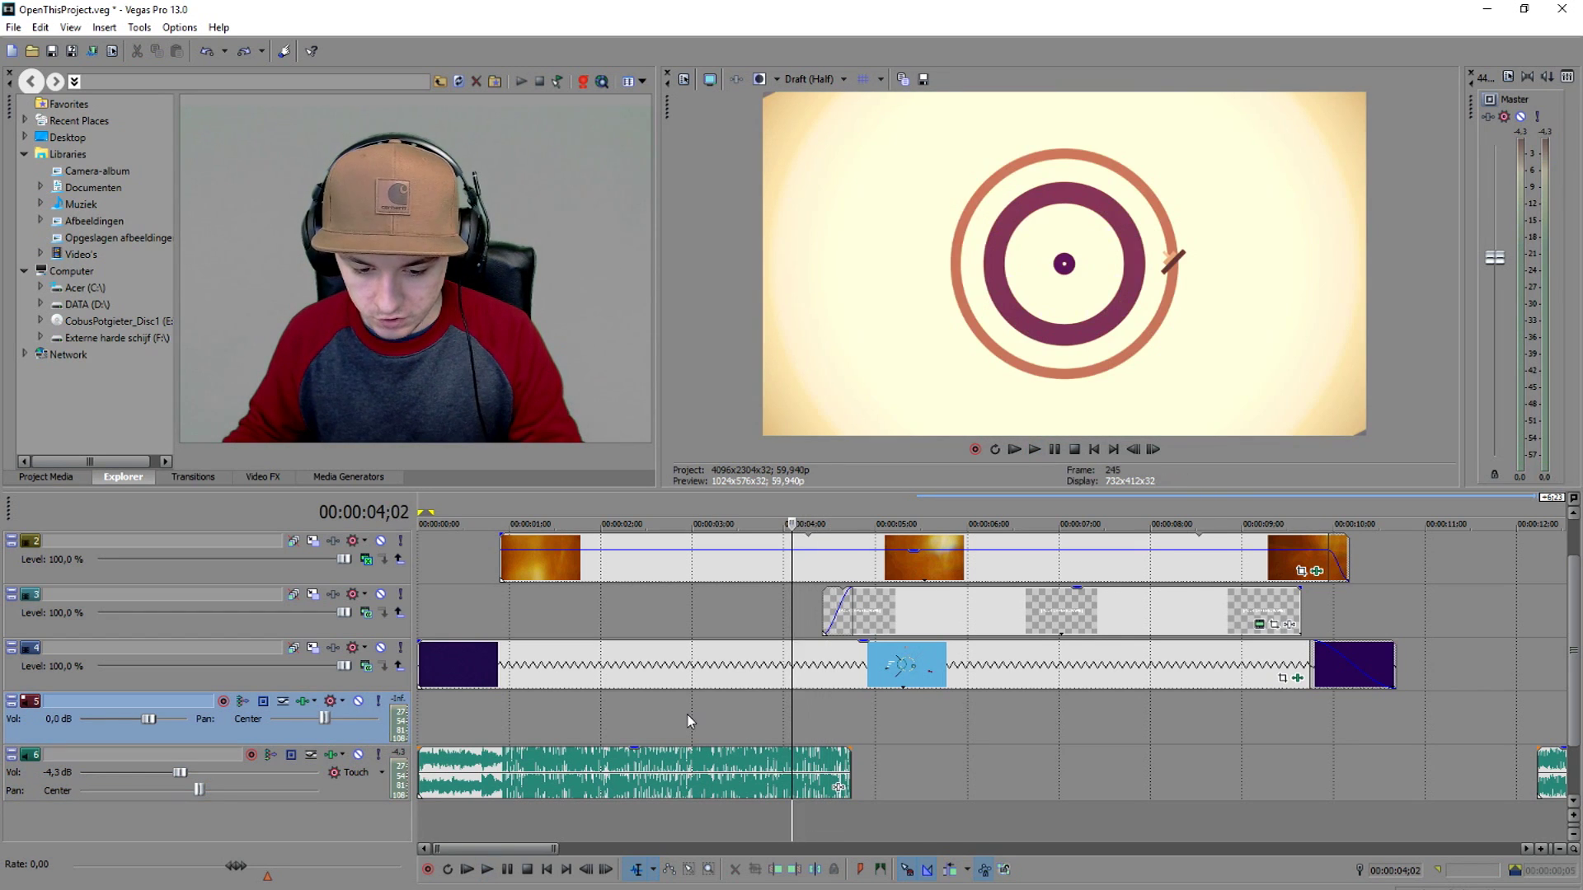
click(687, 715)
key(space)
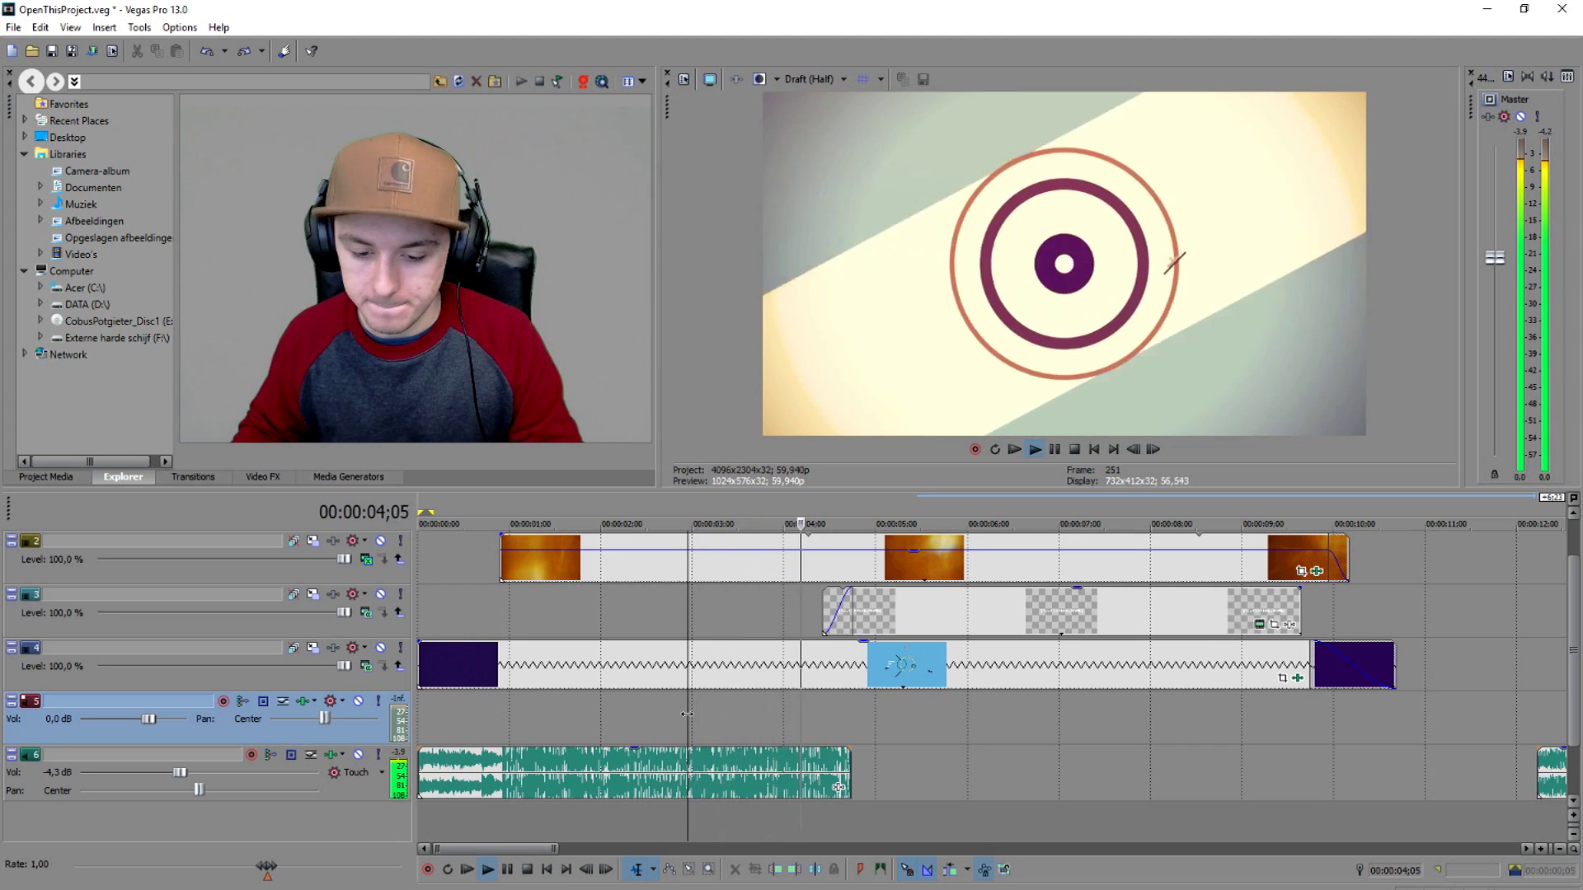
key(space)
Extend the fade-out clip's start earlier and play the intro from that point
scroll(1022, 780, down, 2)
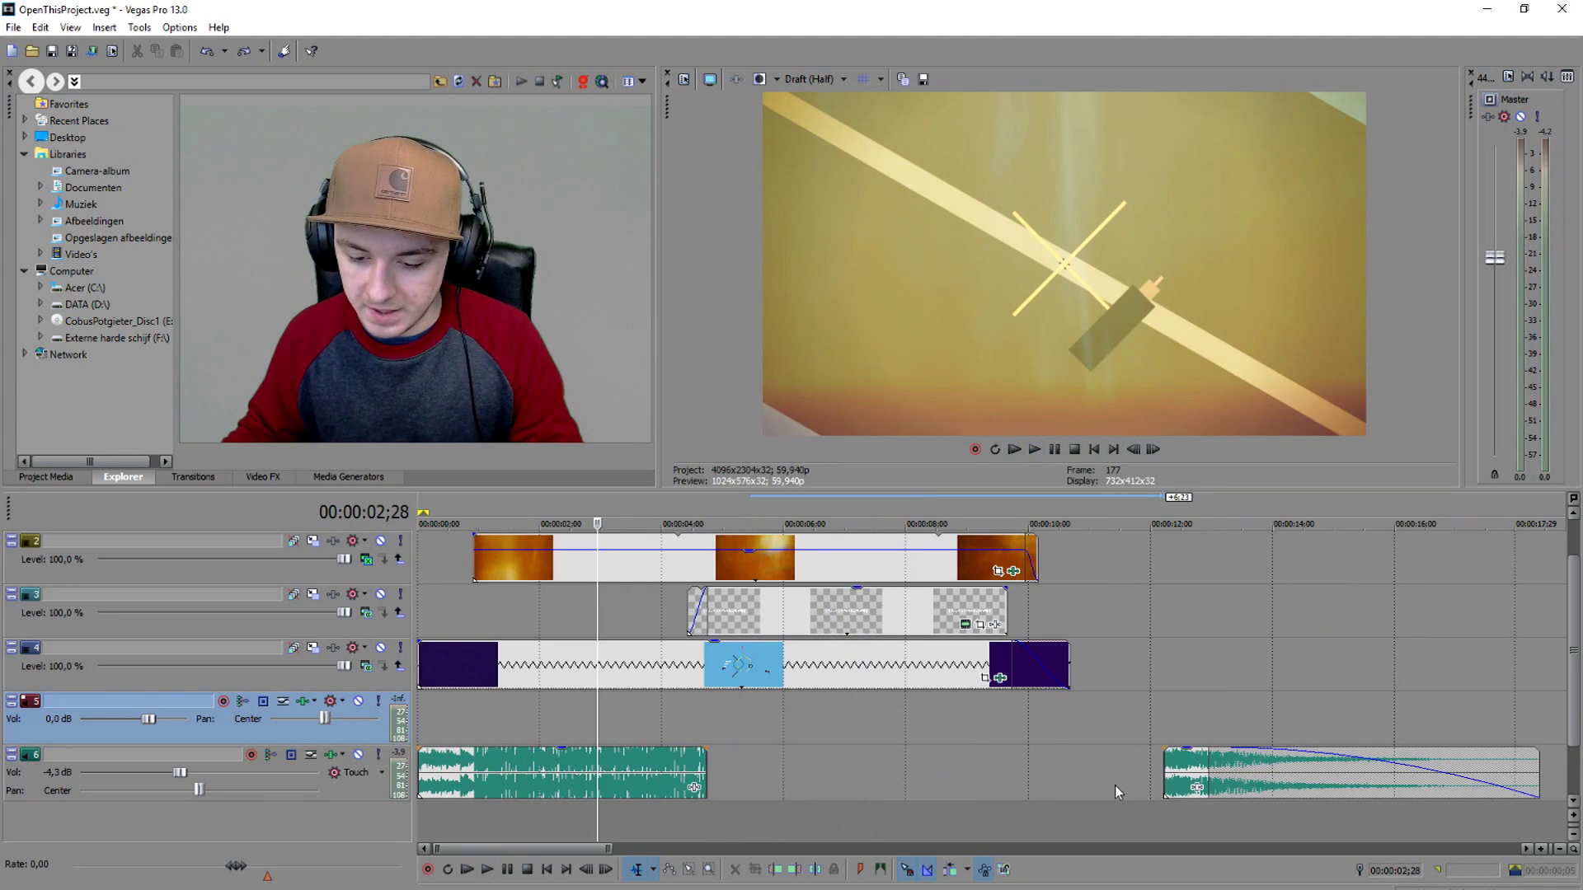
drag(1169, 769, 895, 763)
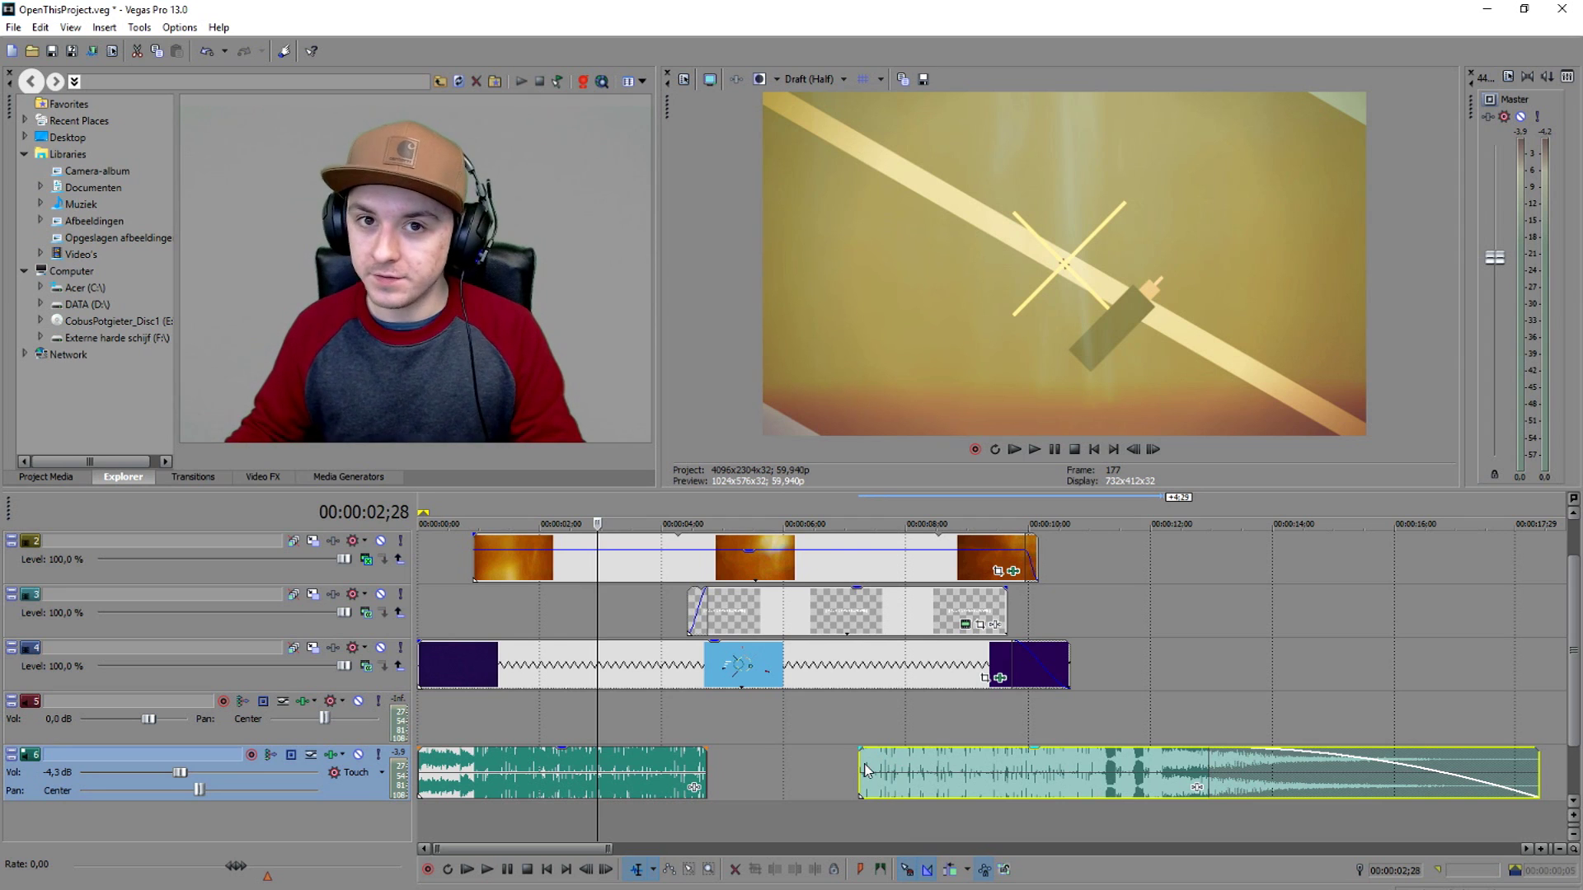
click(861, 767)
key(space)
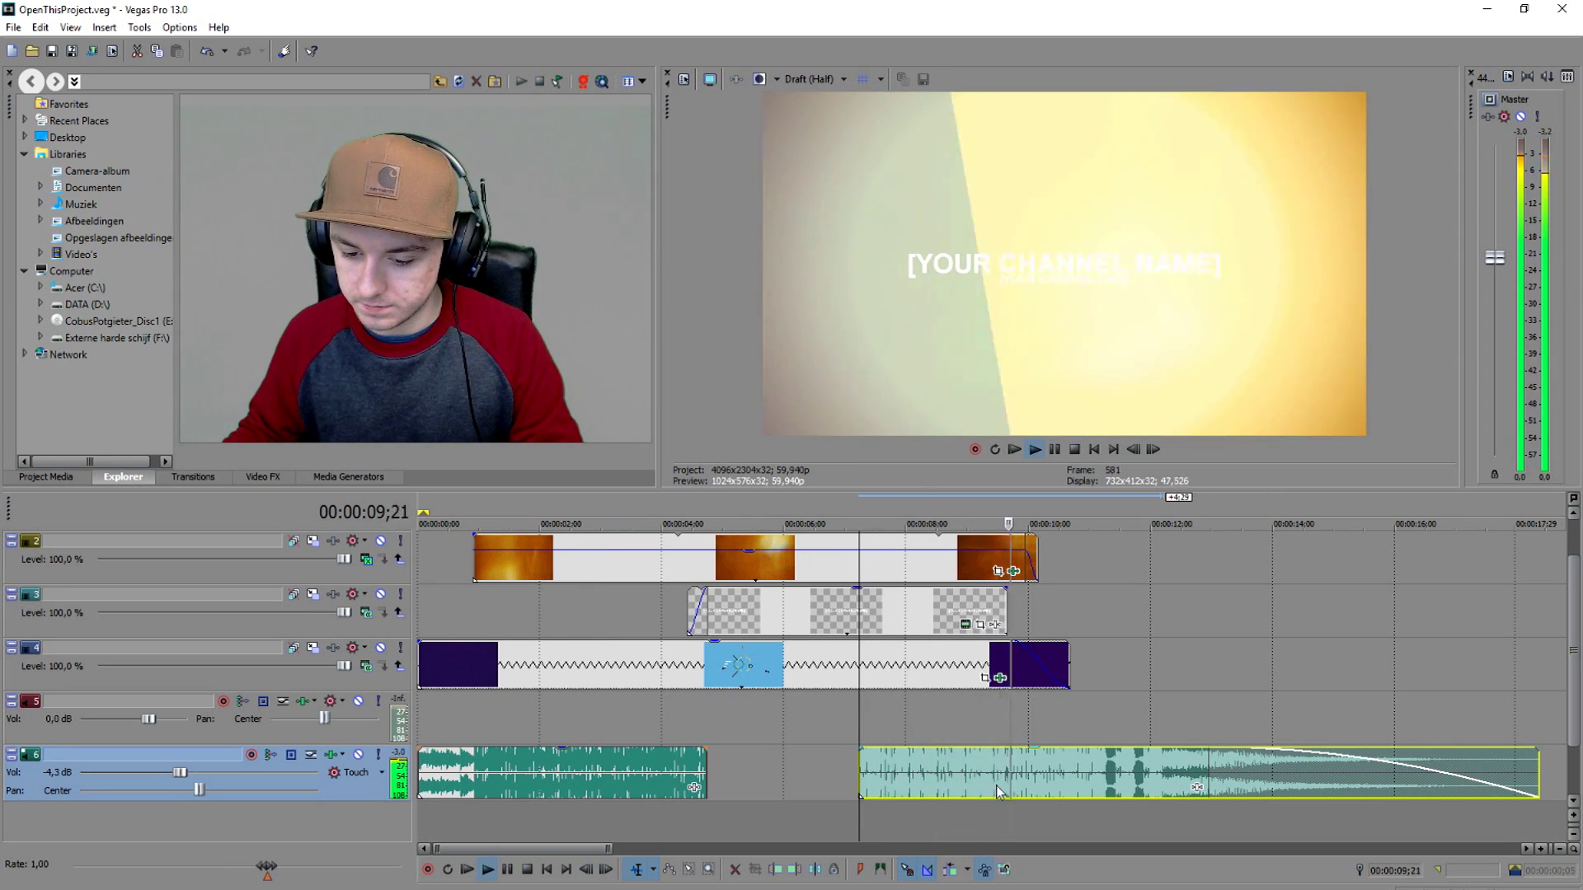
scroll(1066, 780, up, 2)
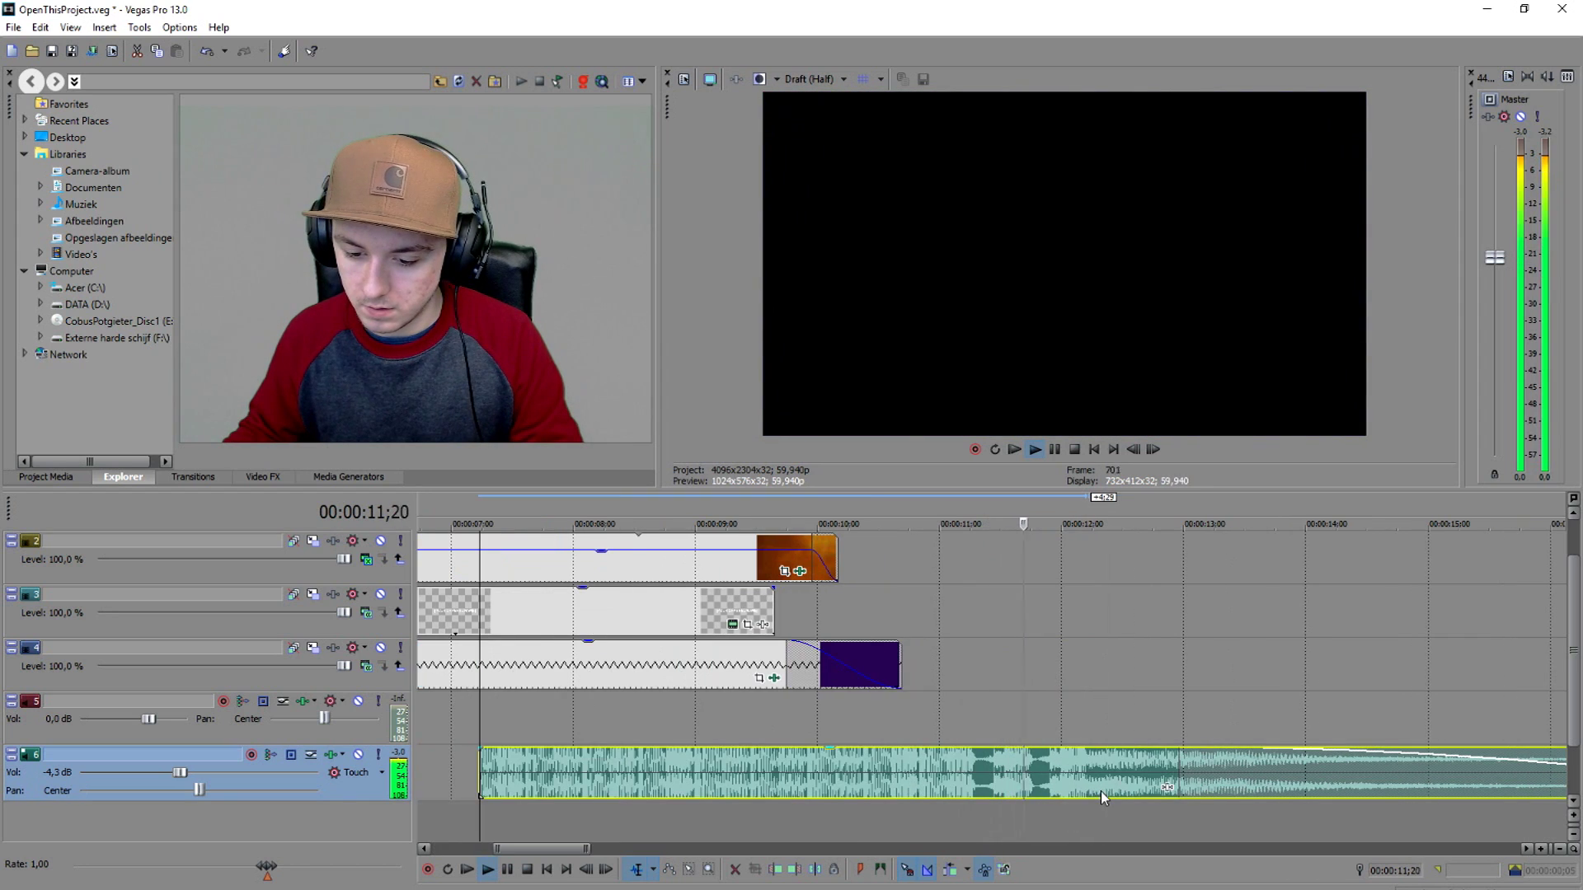
key(space)
Audition the music near 12 seconds to set the cut point at about 12;06
click(1059, 765)
key(space)
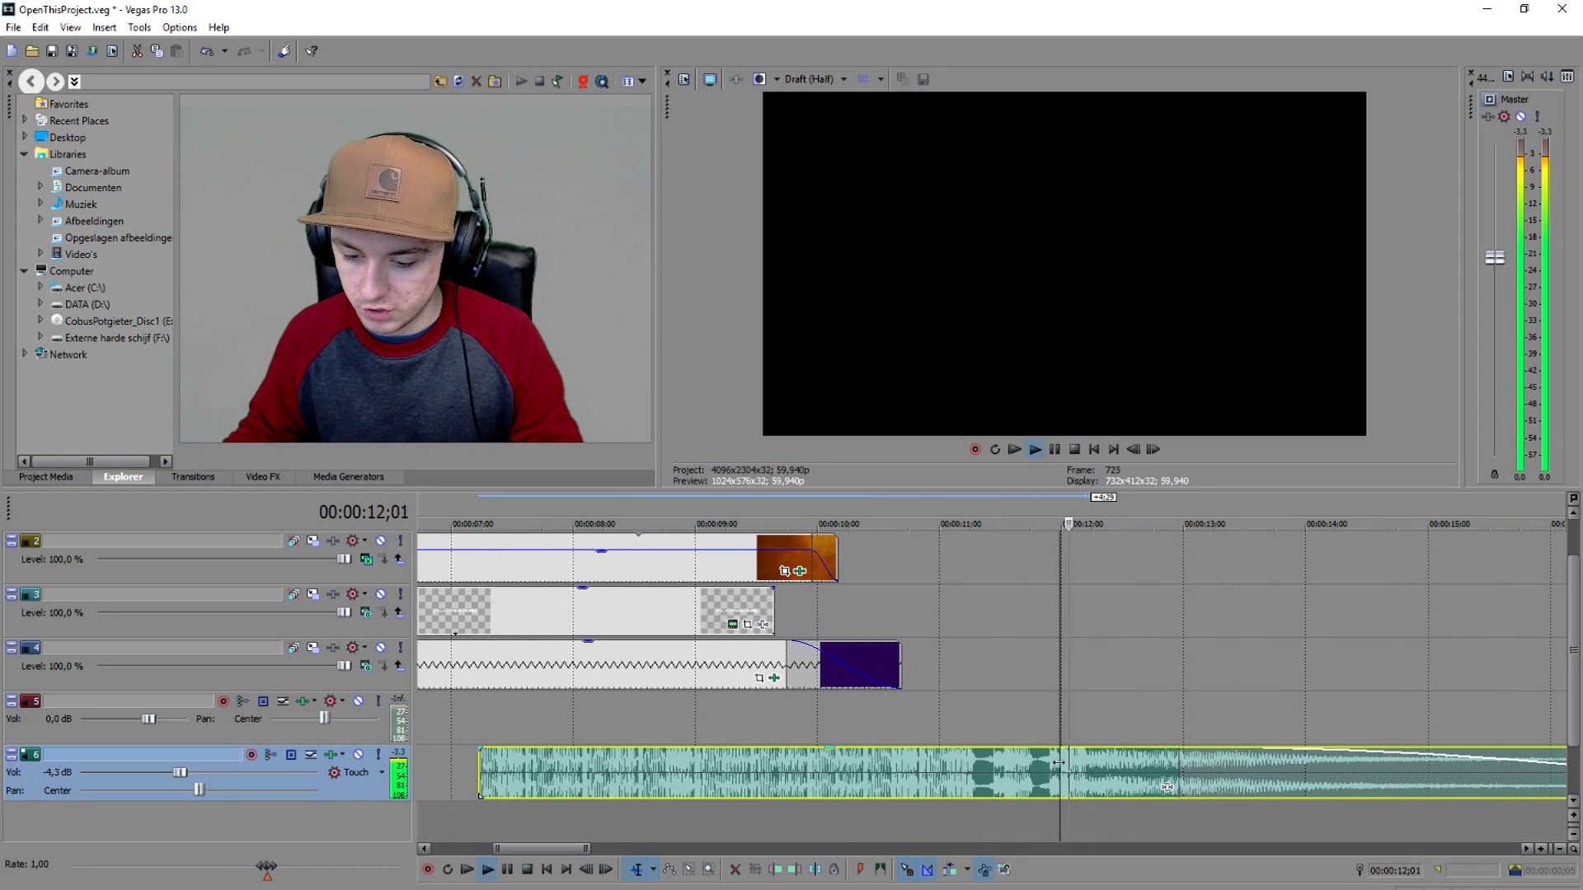
key(space)
key(space)
click(1081, 755)
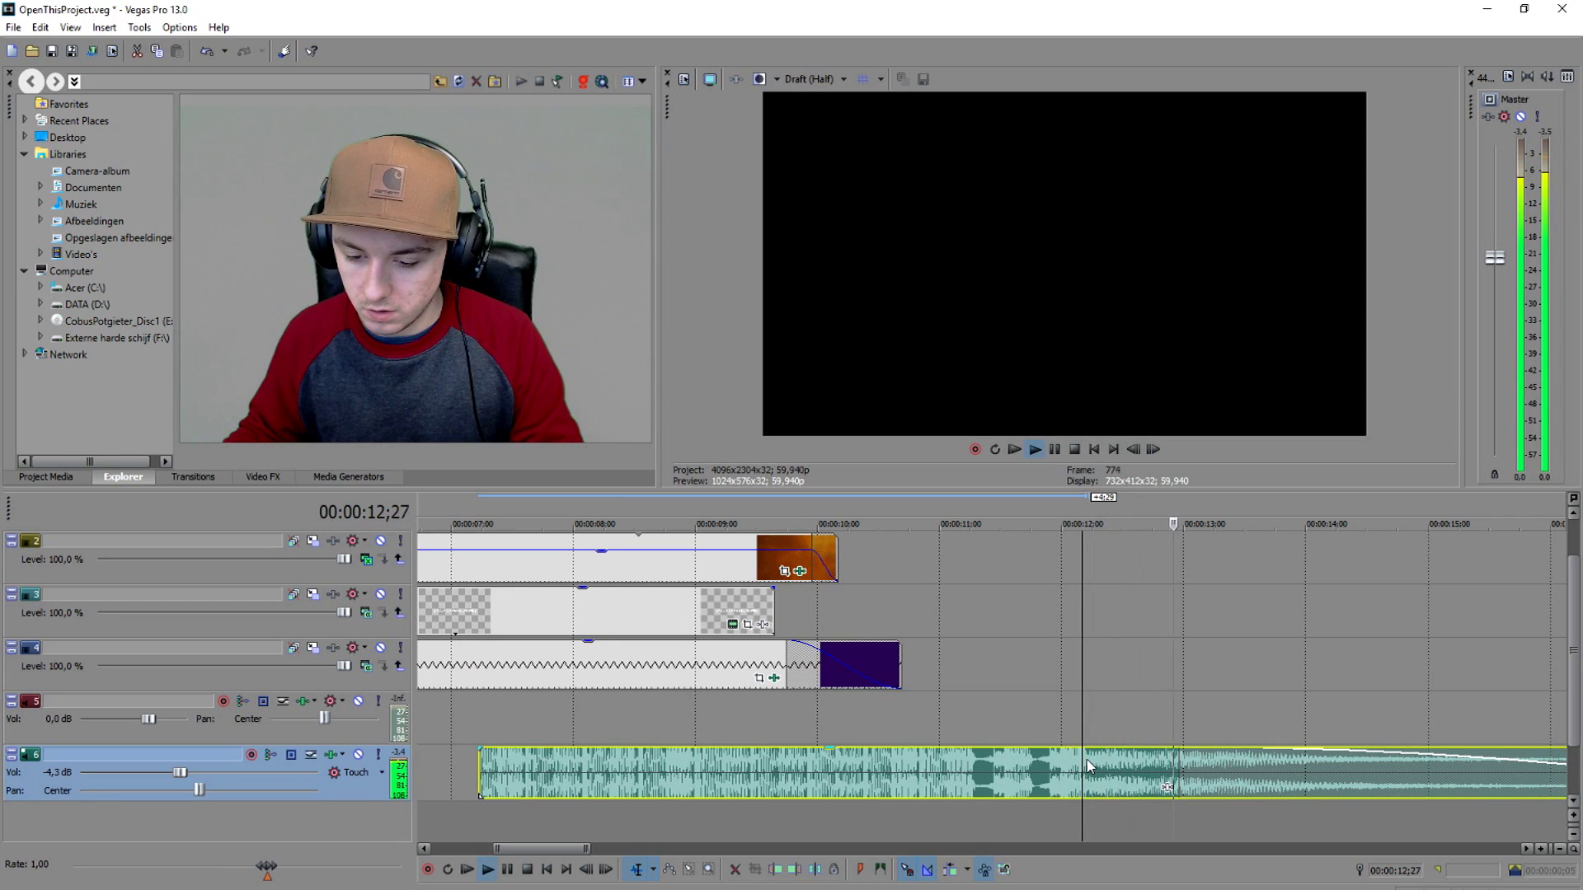
click(1086, 756)
key(space)
key(space)
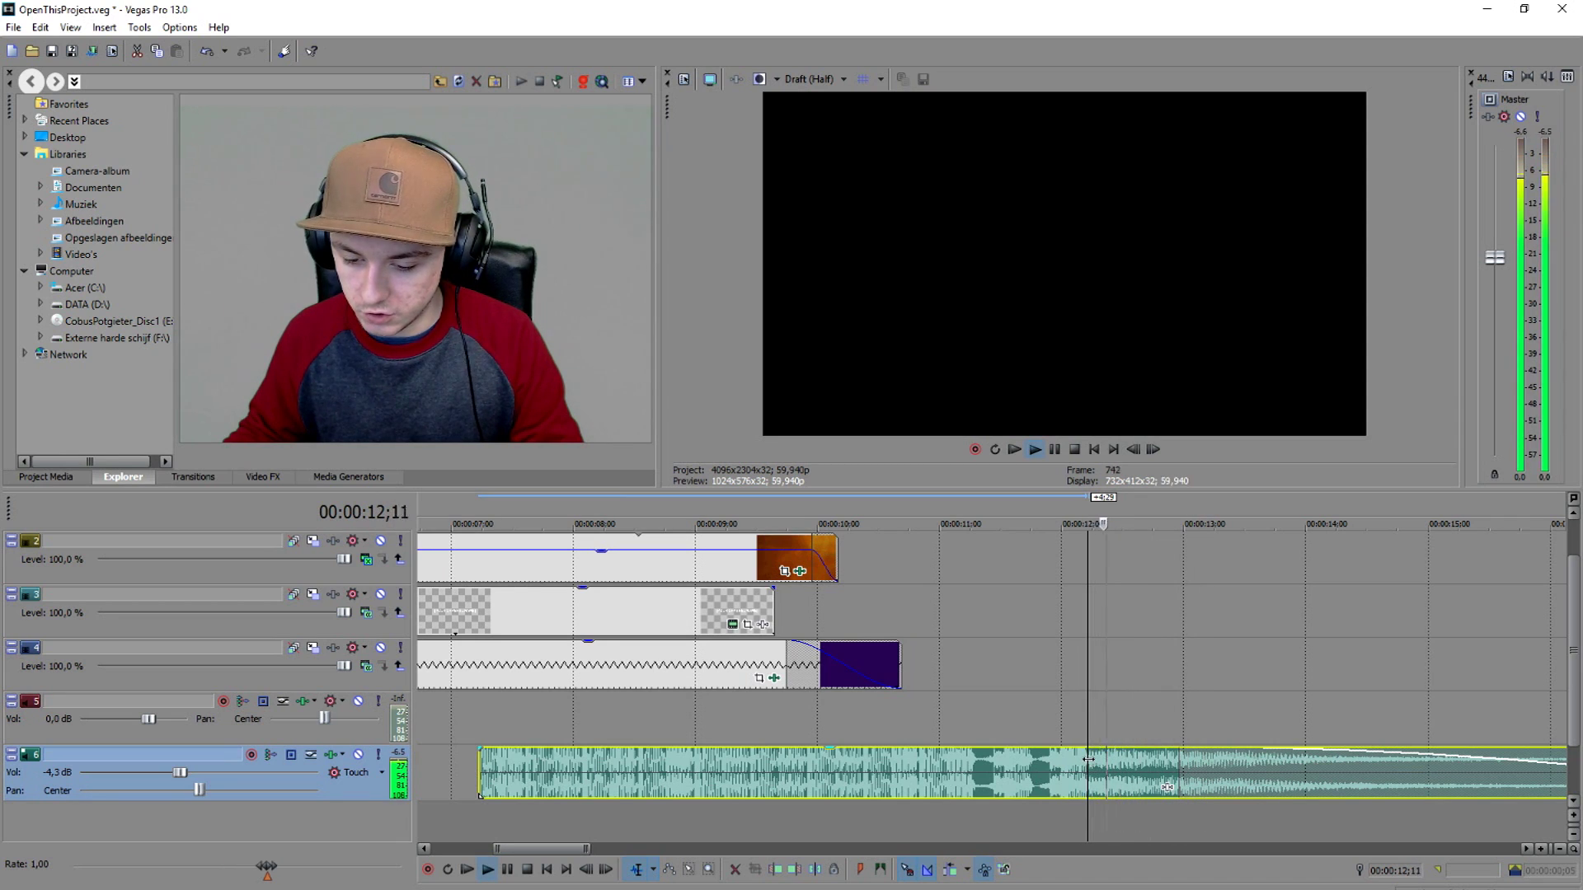
key(space)
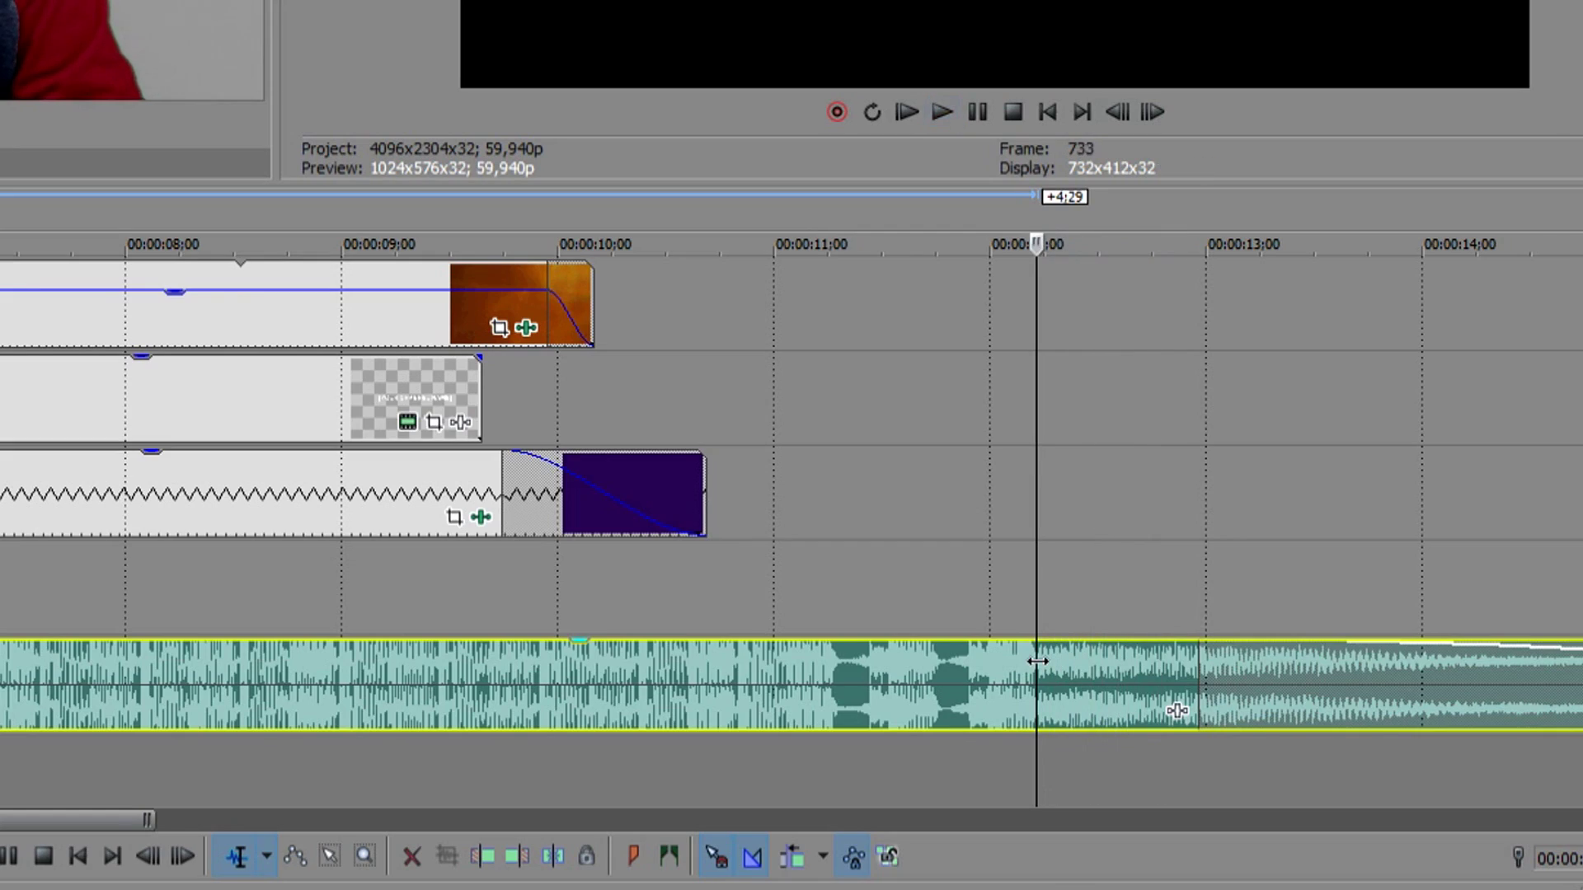
scroll(1088, 758, down, 3)
Split the fade-out clip at the playhead and delete its earlier part
key(s)
click(752, 683)
key(Delete)
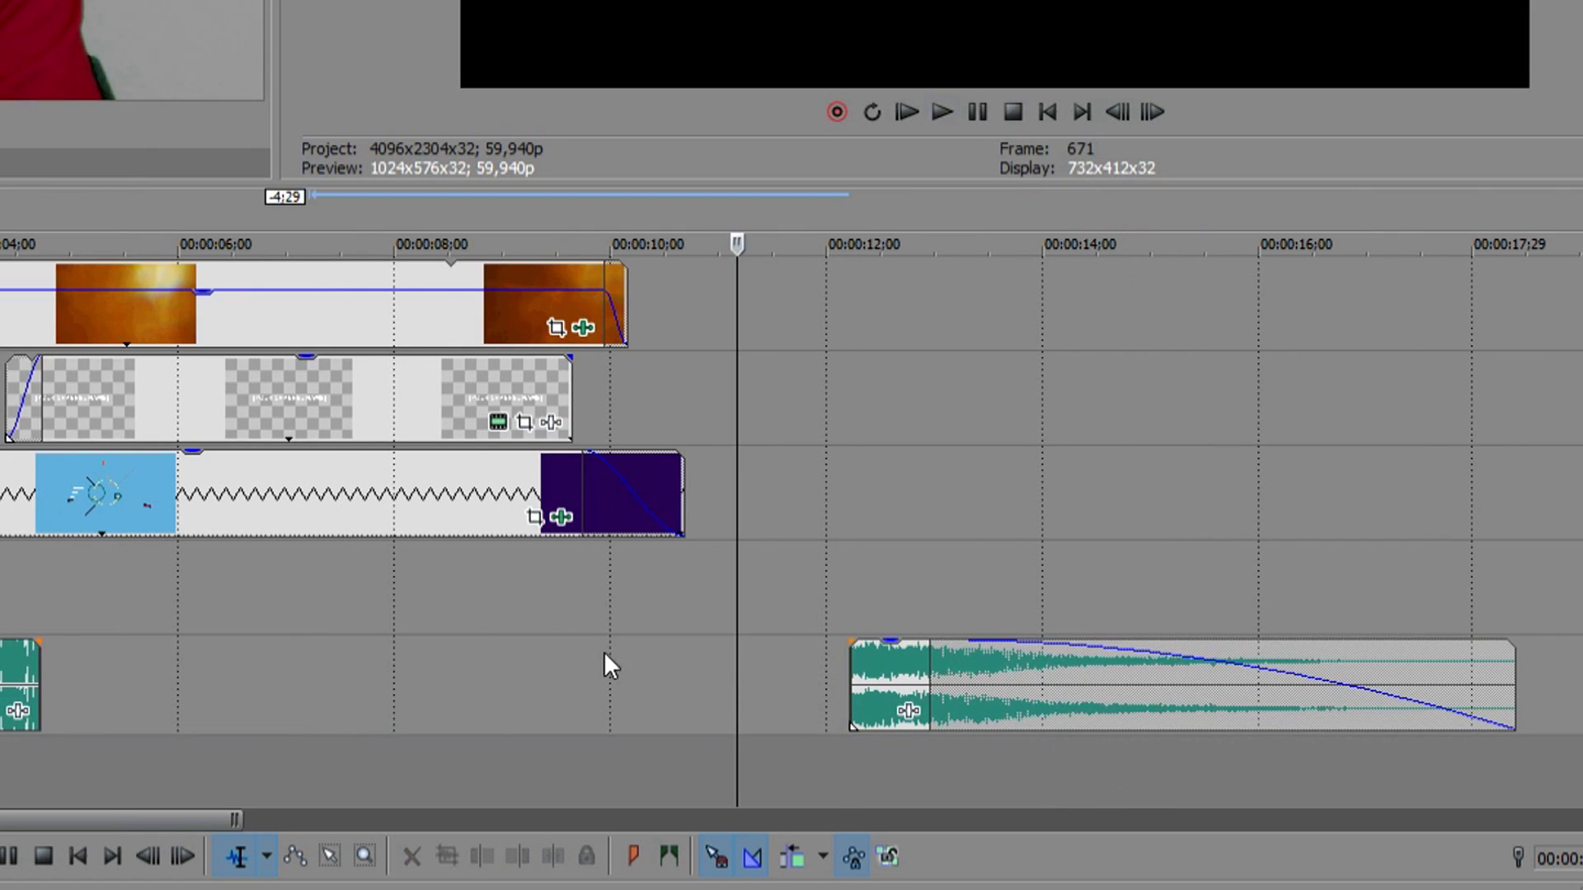
scroll(985, 657, up, 3)
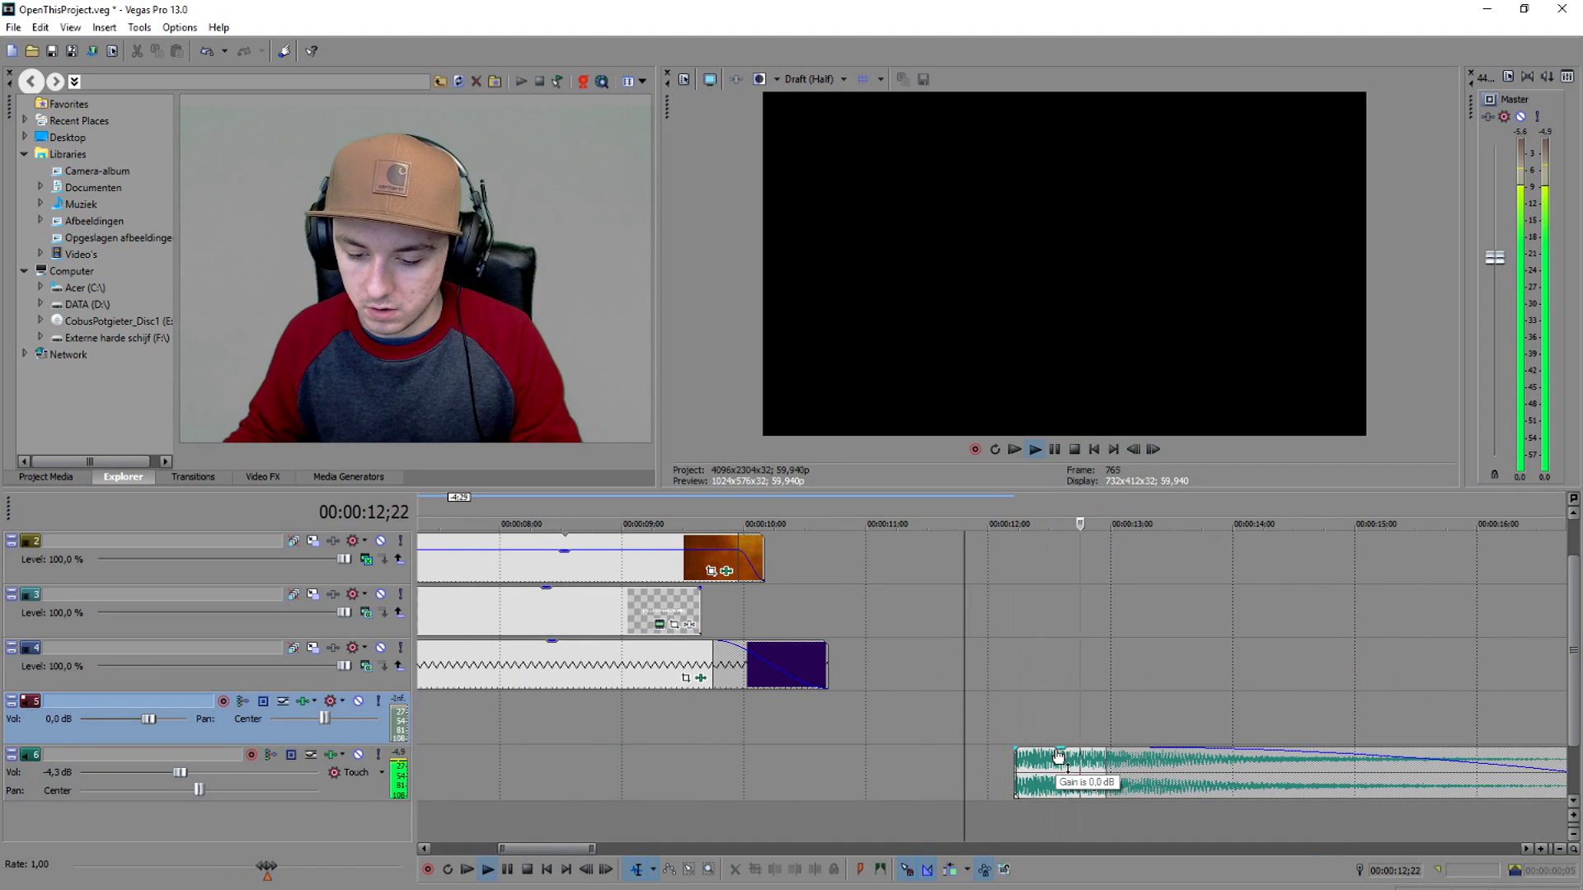
scroll(1059, 757, down, 4)
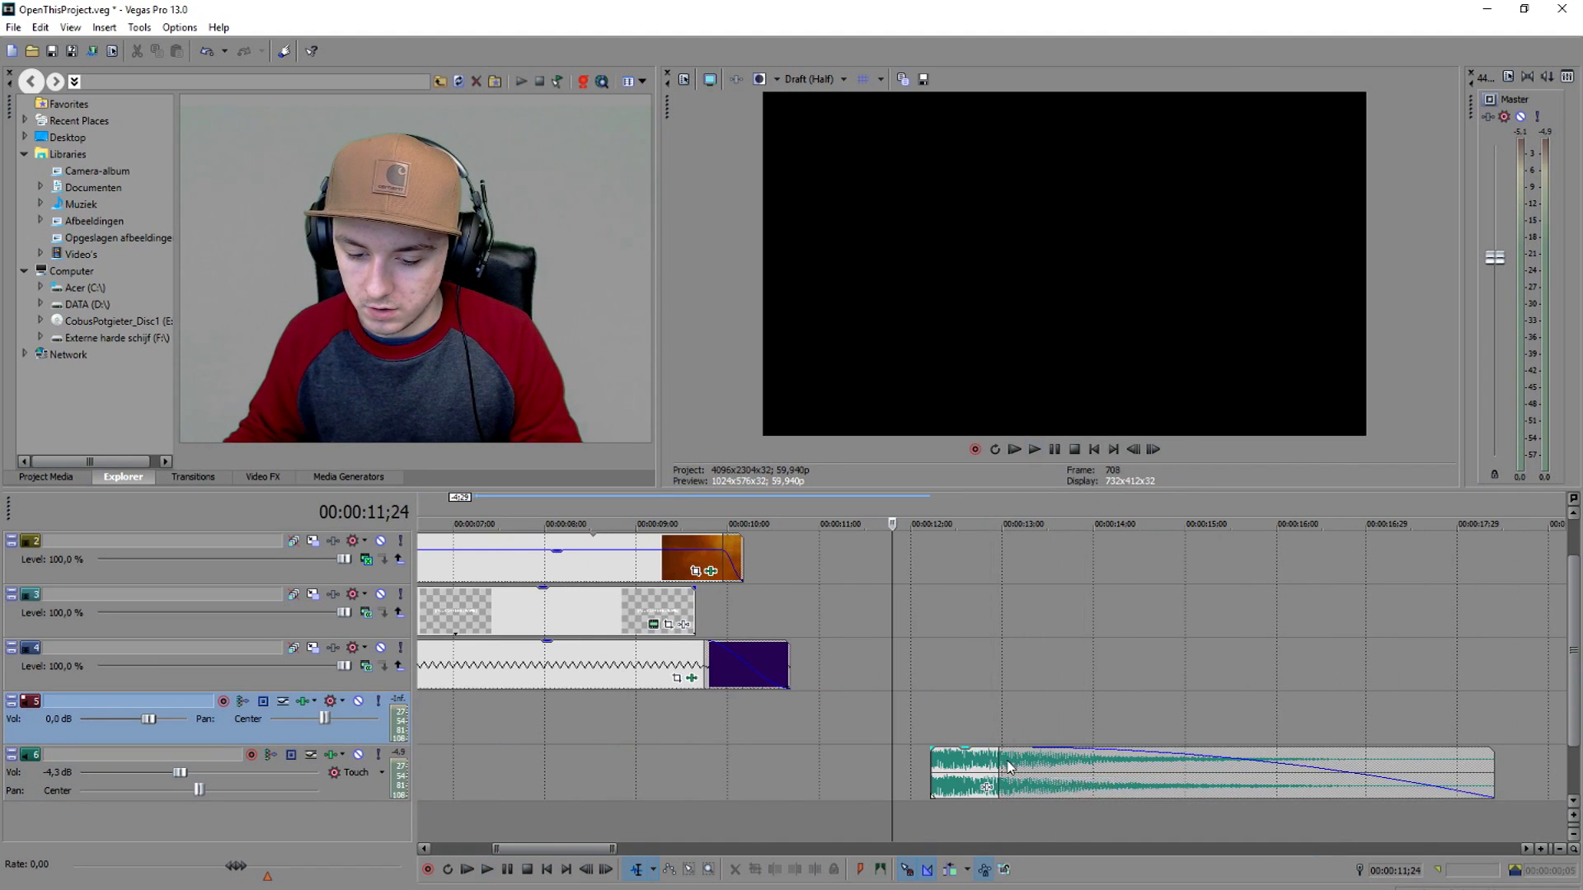
Snap the trimmed music clip to 4;22 and overlap it onto the first clip for a crossfade
drag(1036, 774, 711, 759)
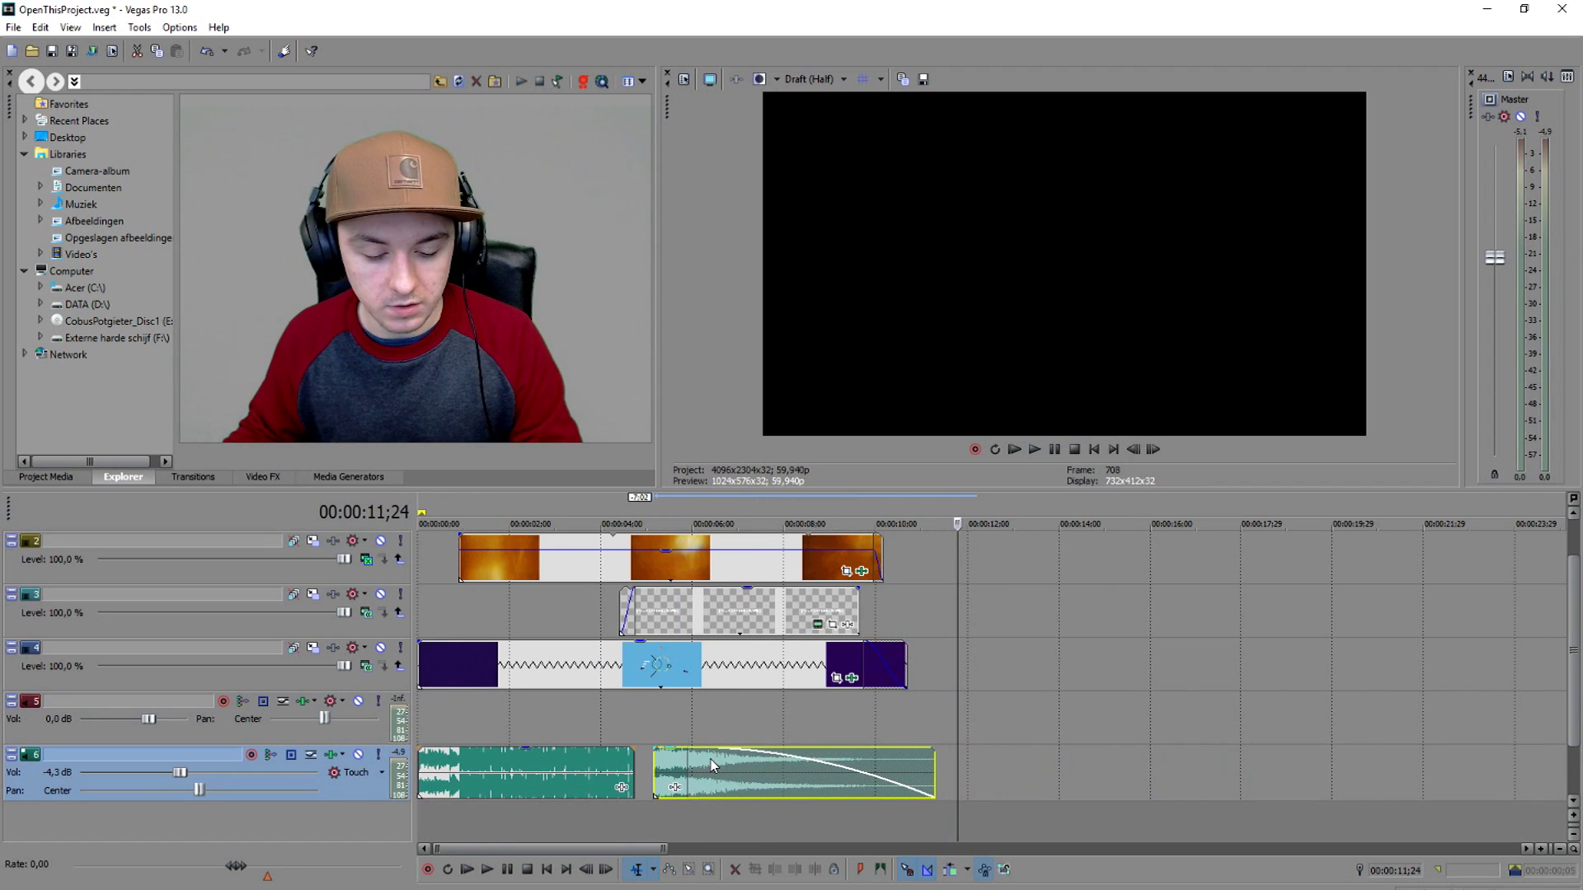
click(641, 739)
scroll(642, 739, up, 6)
drag(1125, 785, 1038, 780)
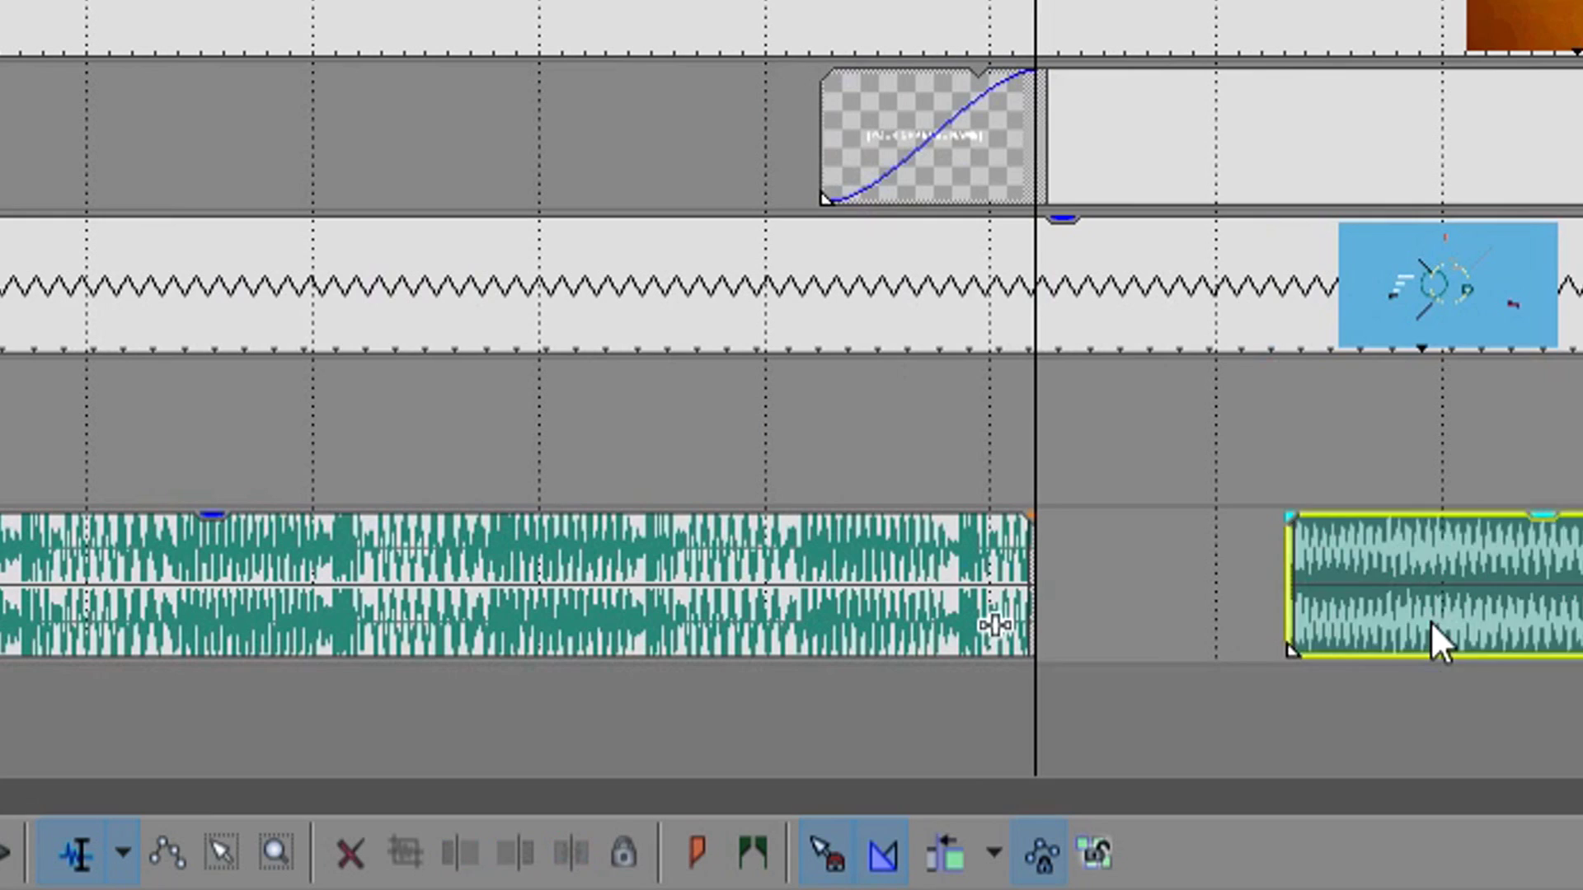
drag(1188, 602, 1136, 600)
scroll(1136, 601, down, 2)
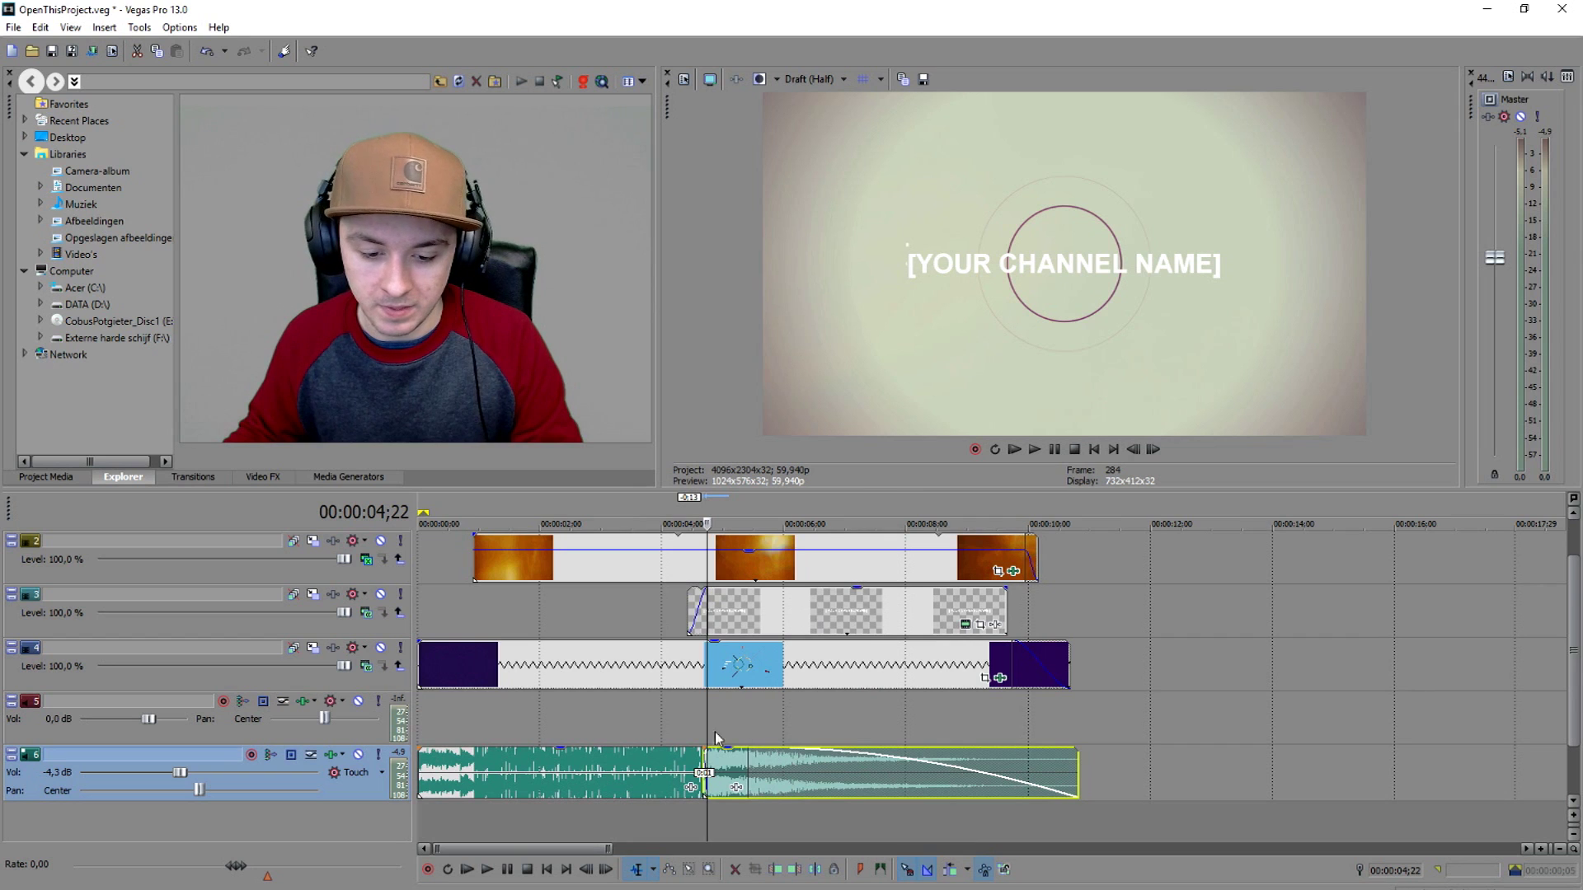
Play through the music join from 2;19 twice to check the transition
click(649, 715)
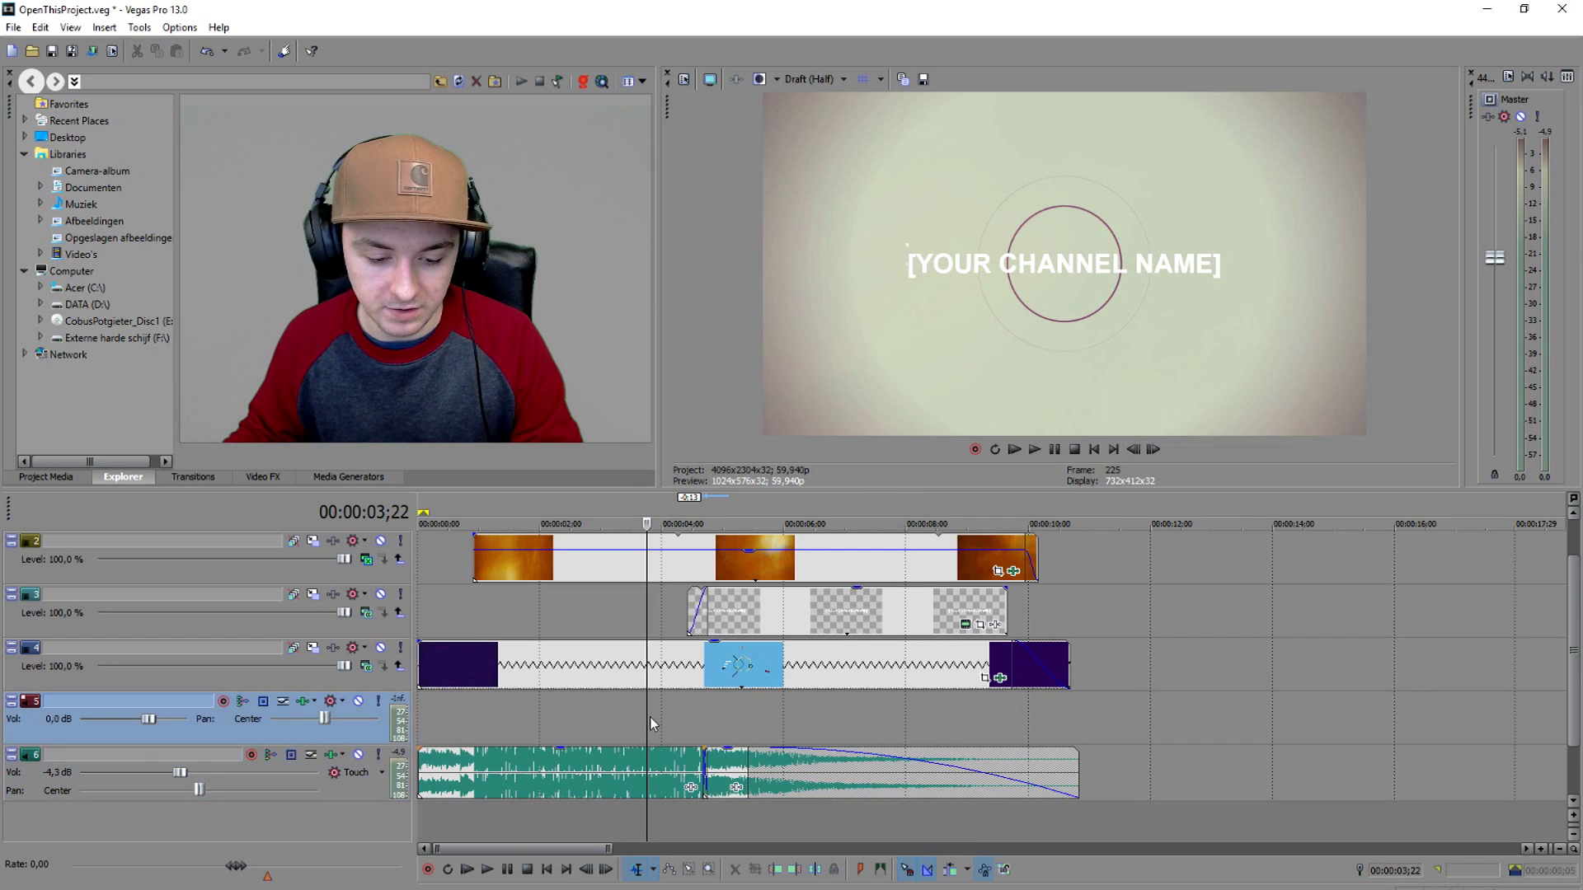
click(578, 707)
scroll(596, 722, up, 3)
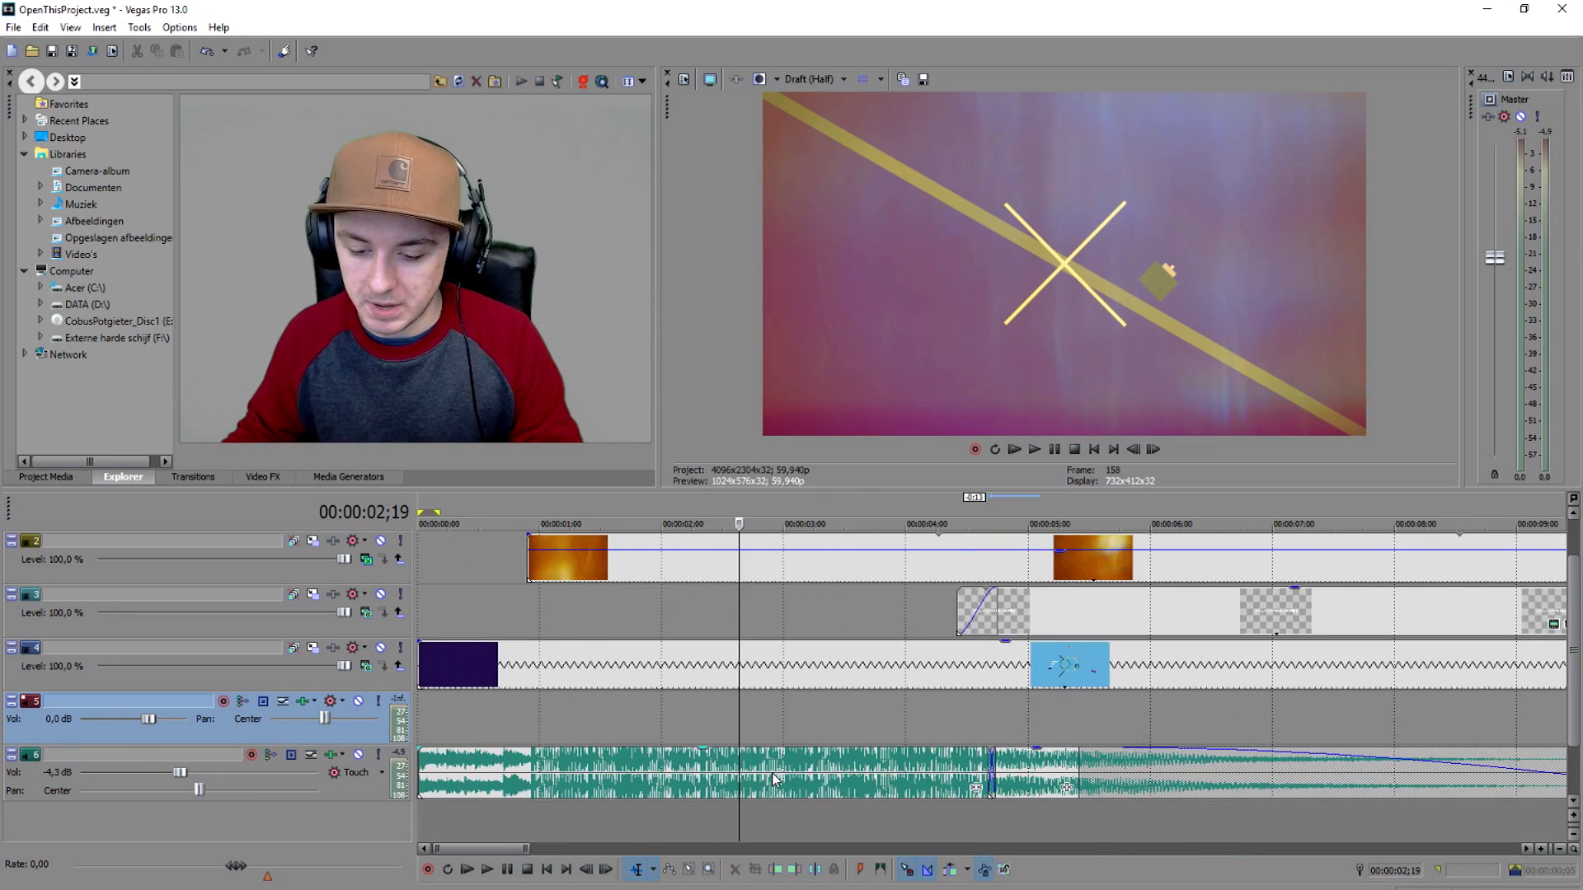
key(space)
scroll(1079, 765, up, 2)
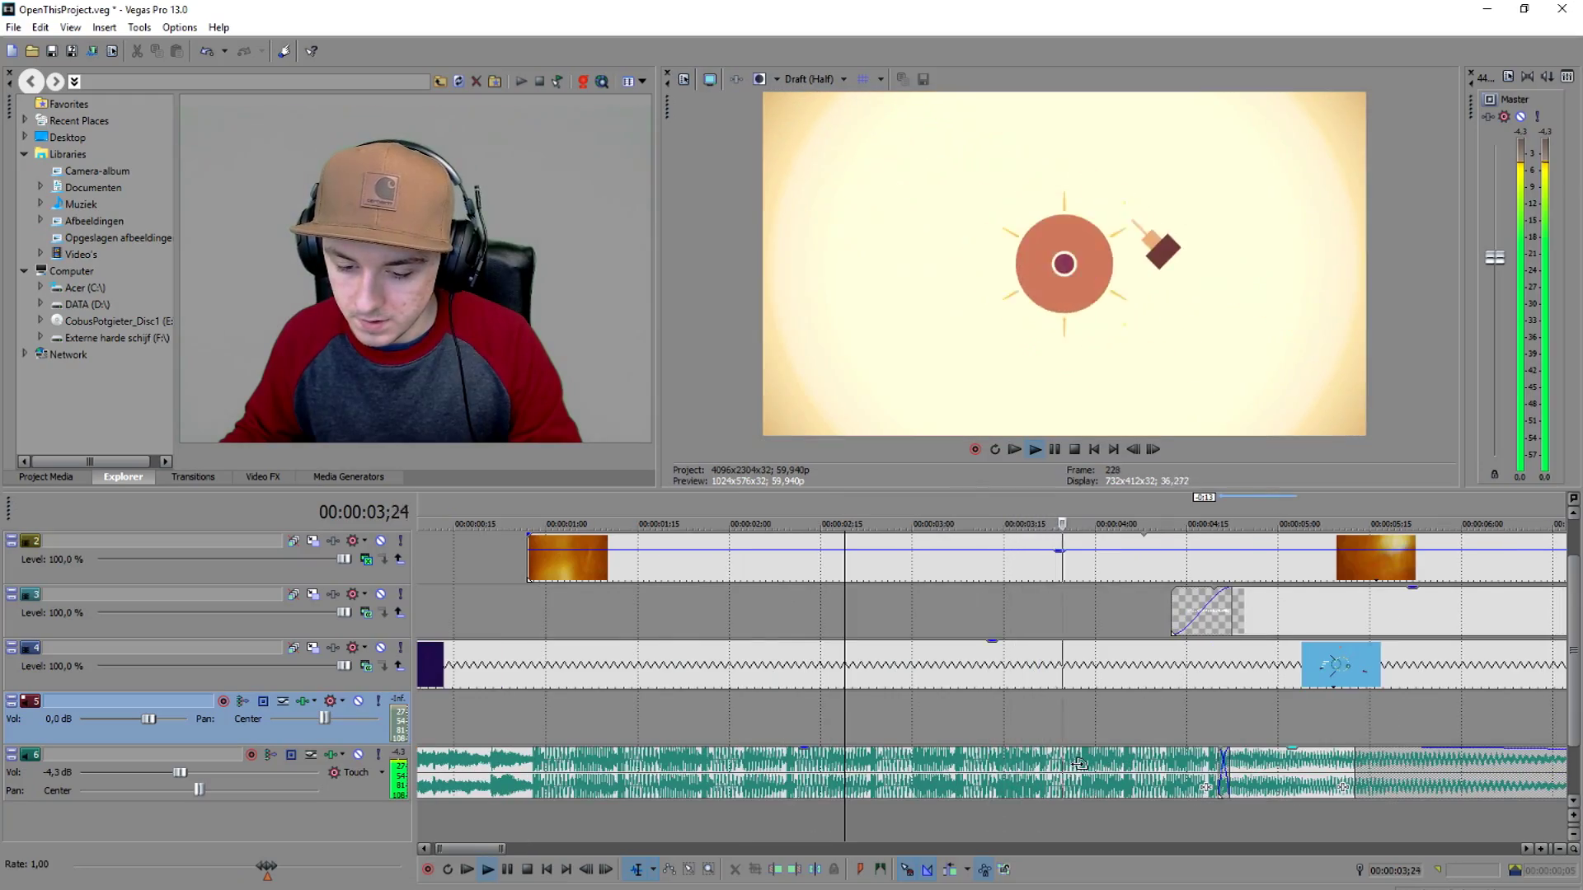
key(space)
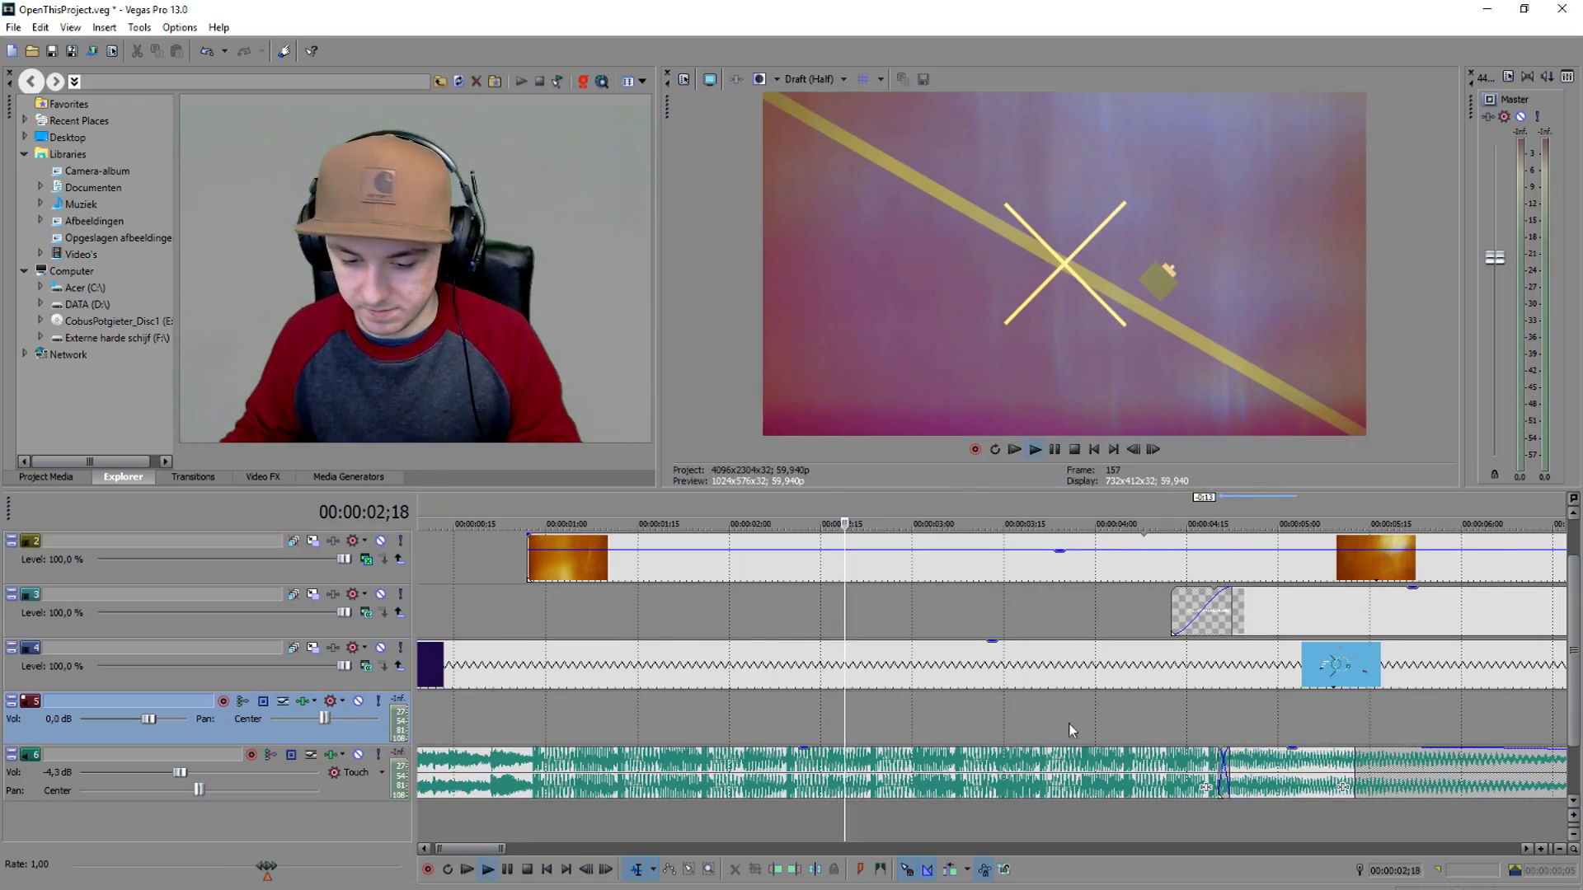
key(space)
scroll(1064, 723, down, 2)
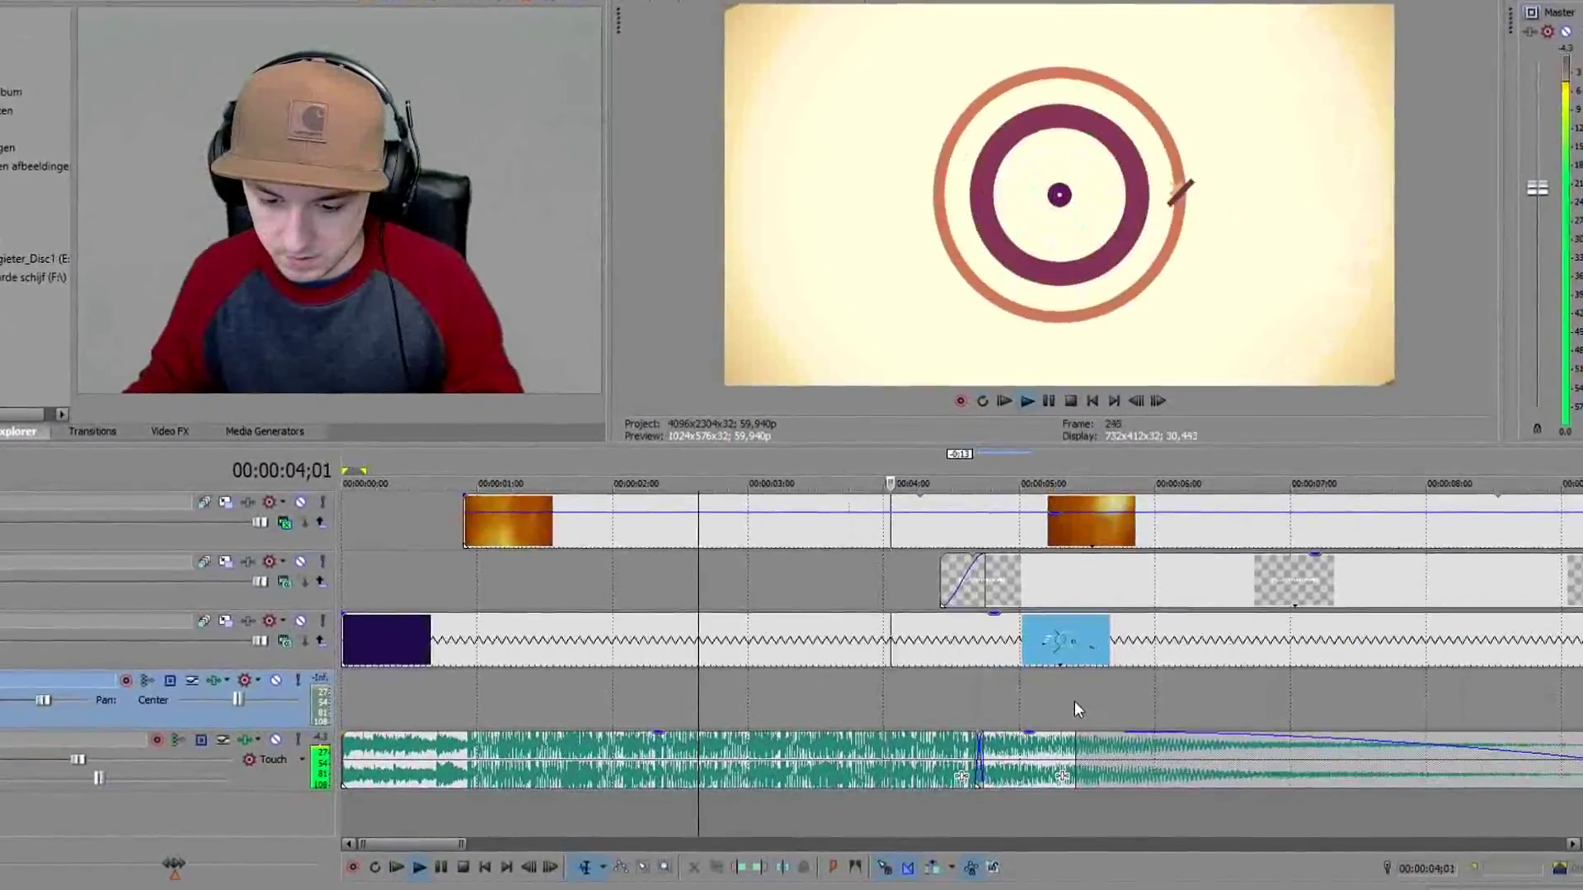
scroll(1076, 696, up, 2)
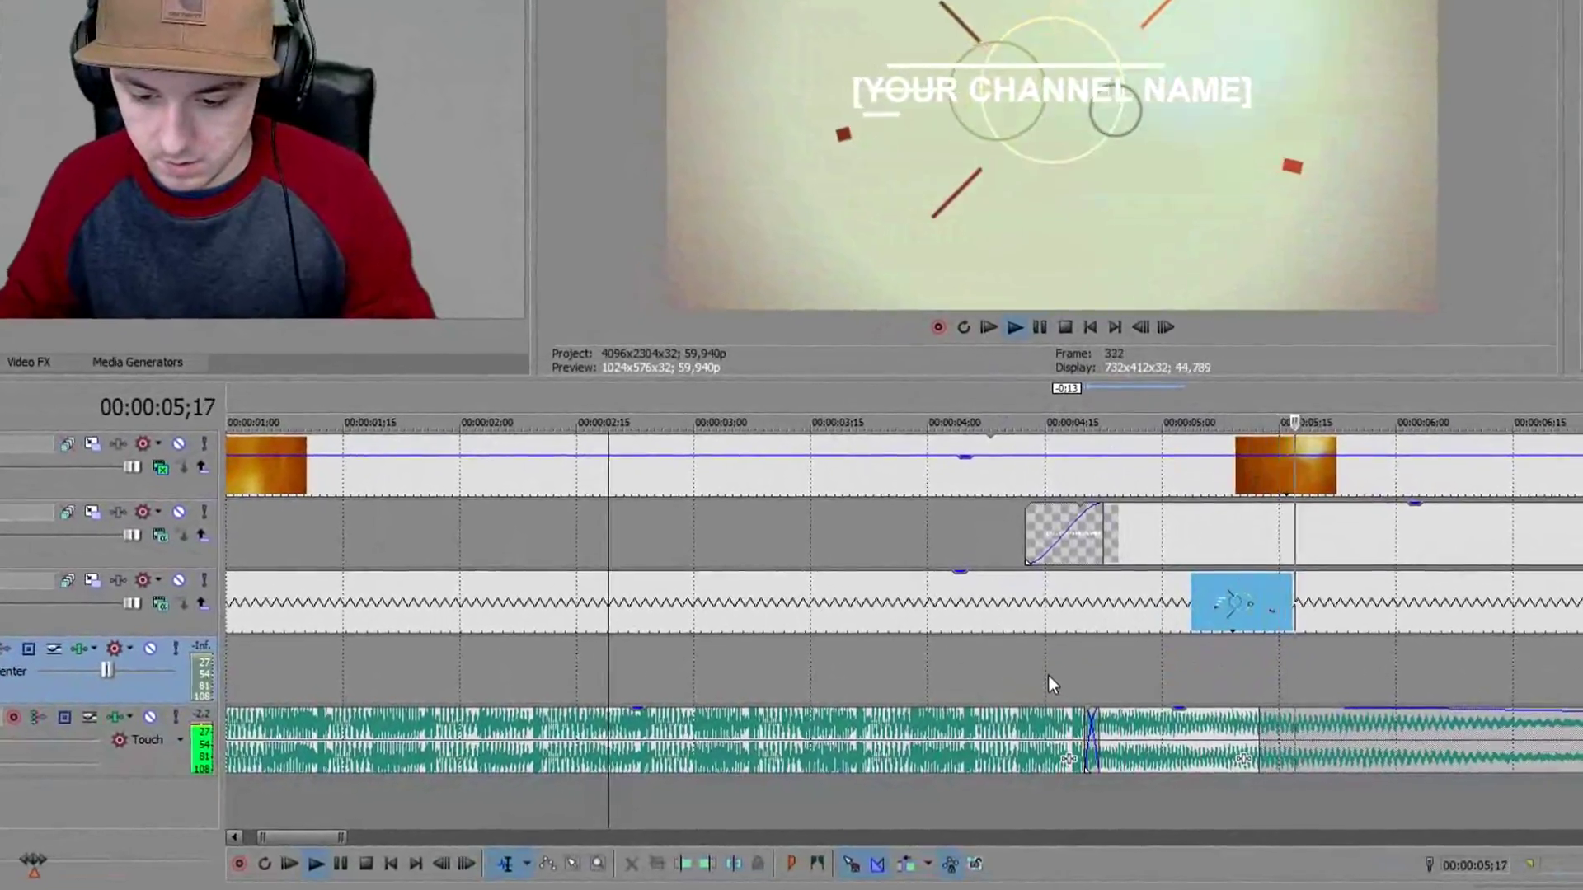
key(space)
key(space)
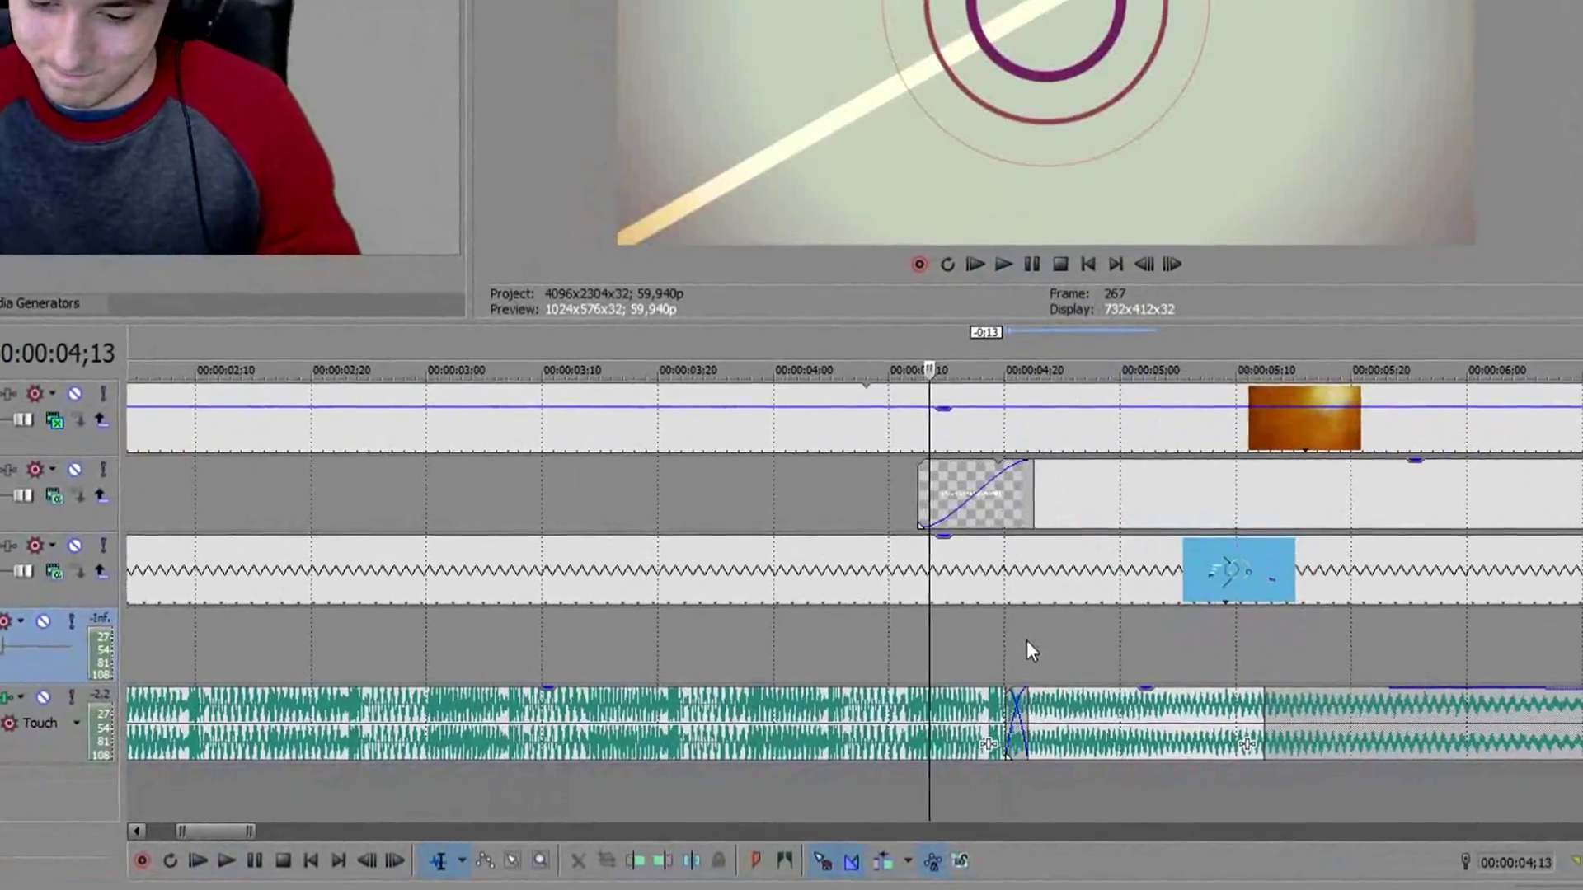
scroll(1034, 659, up, 1)
Reposition the second music clip and trim its start, leaving a short gap instead of a crossfade
drag(1061, 719, 1129, 721)
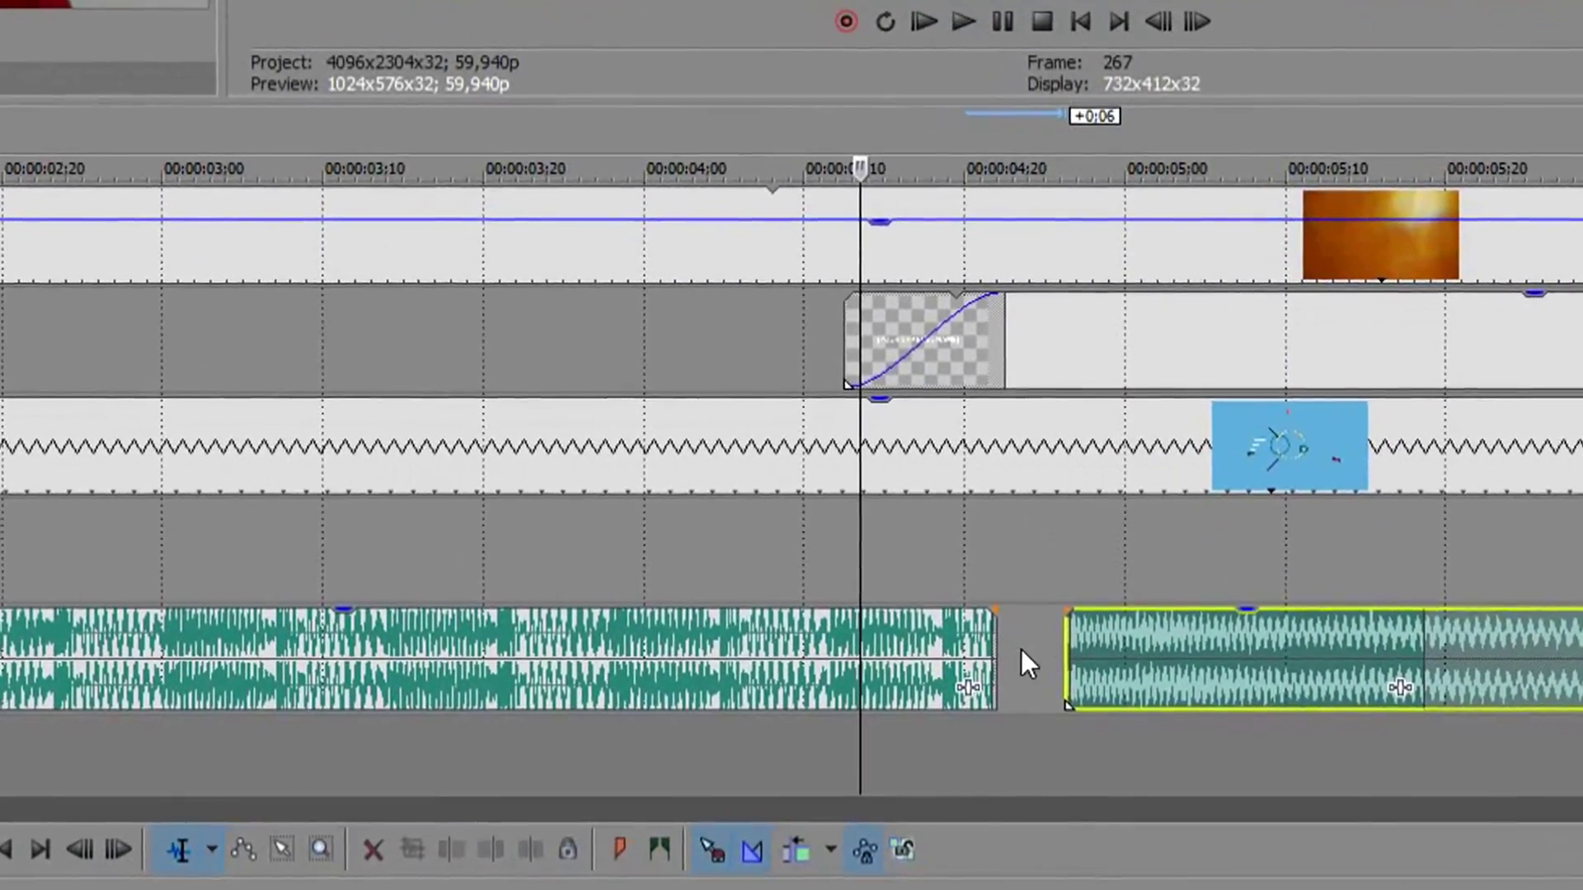
click(1001, 677)
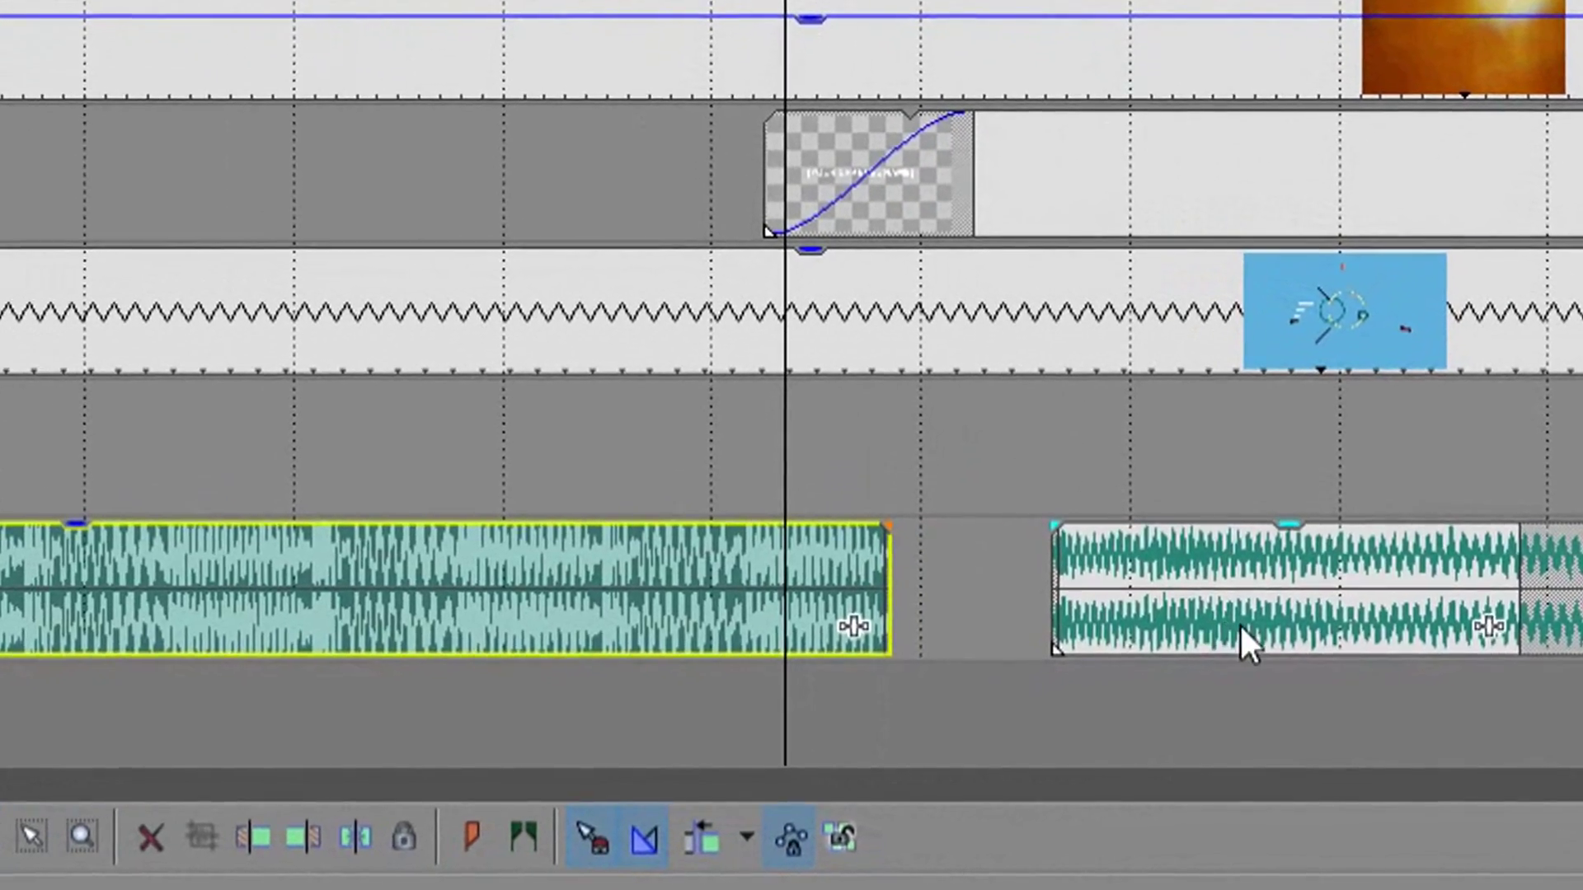
drag(1232, 667, 1030, 651)
click(445, 506)
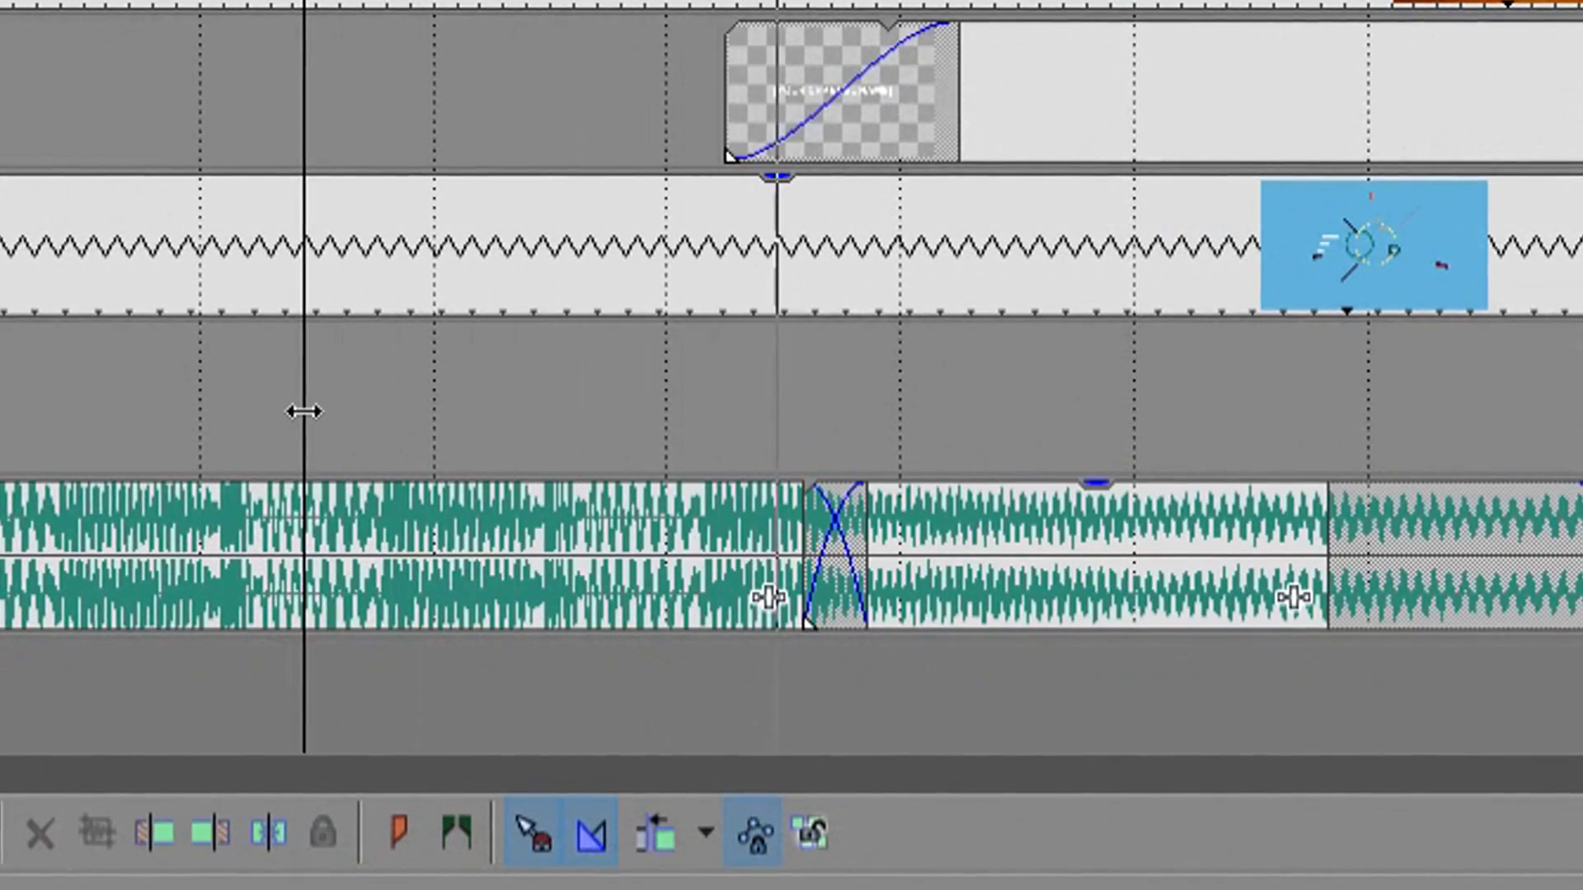
drag(997, 554, 1066, 552)
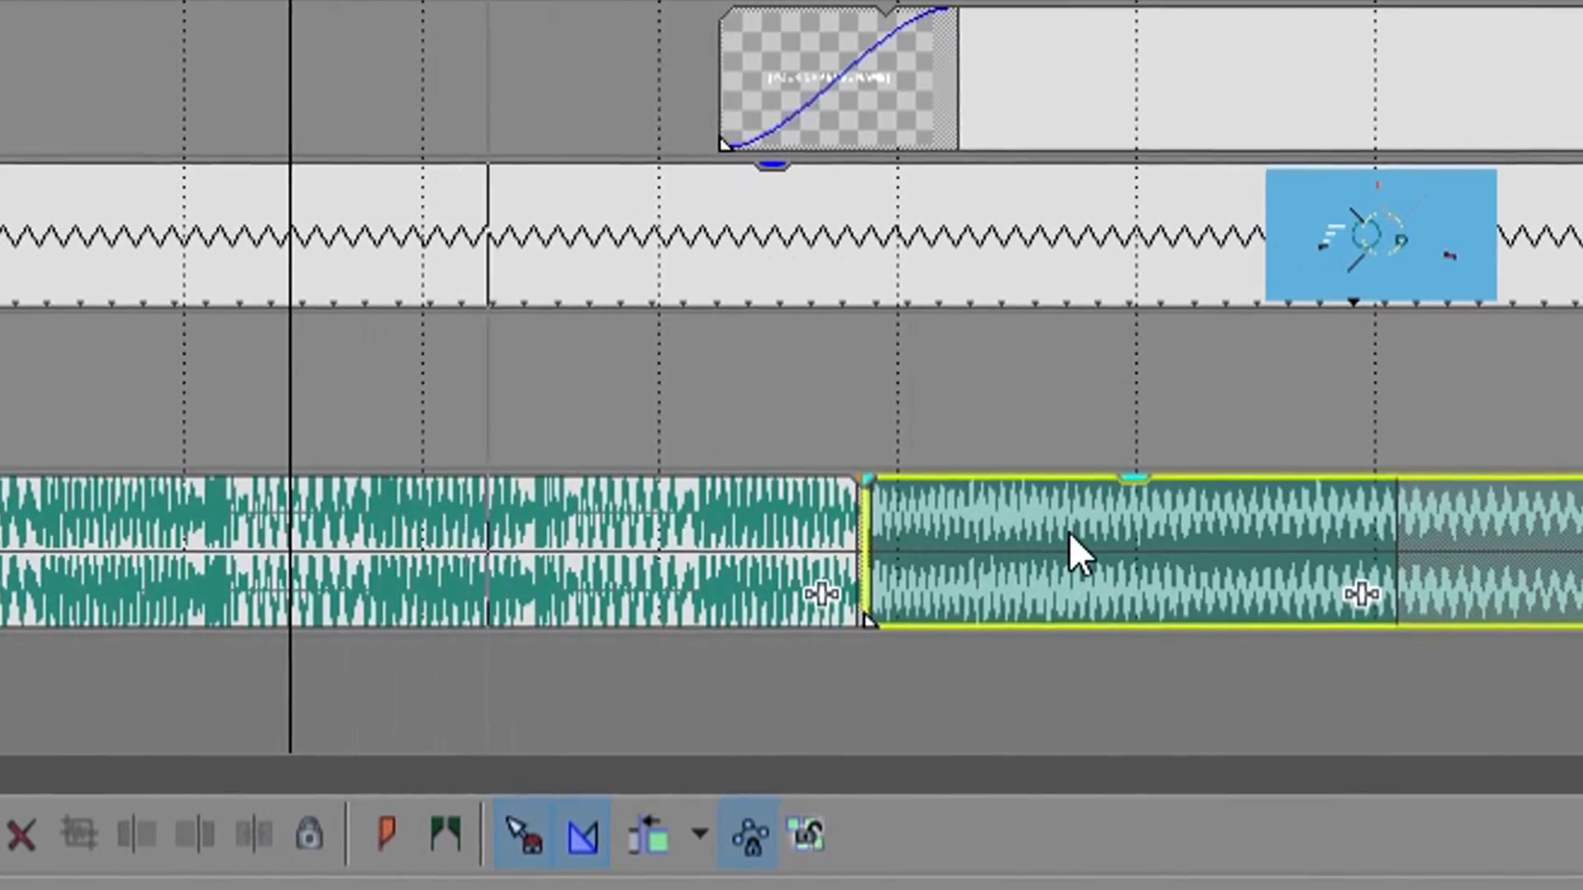
drag(841, 491, 881, 488)
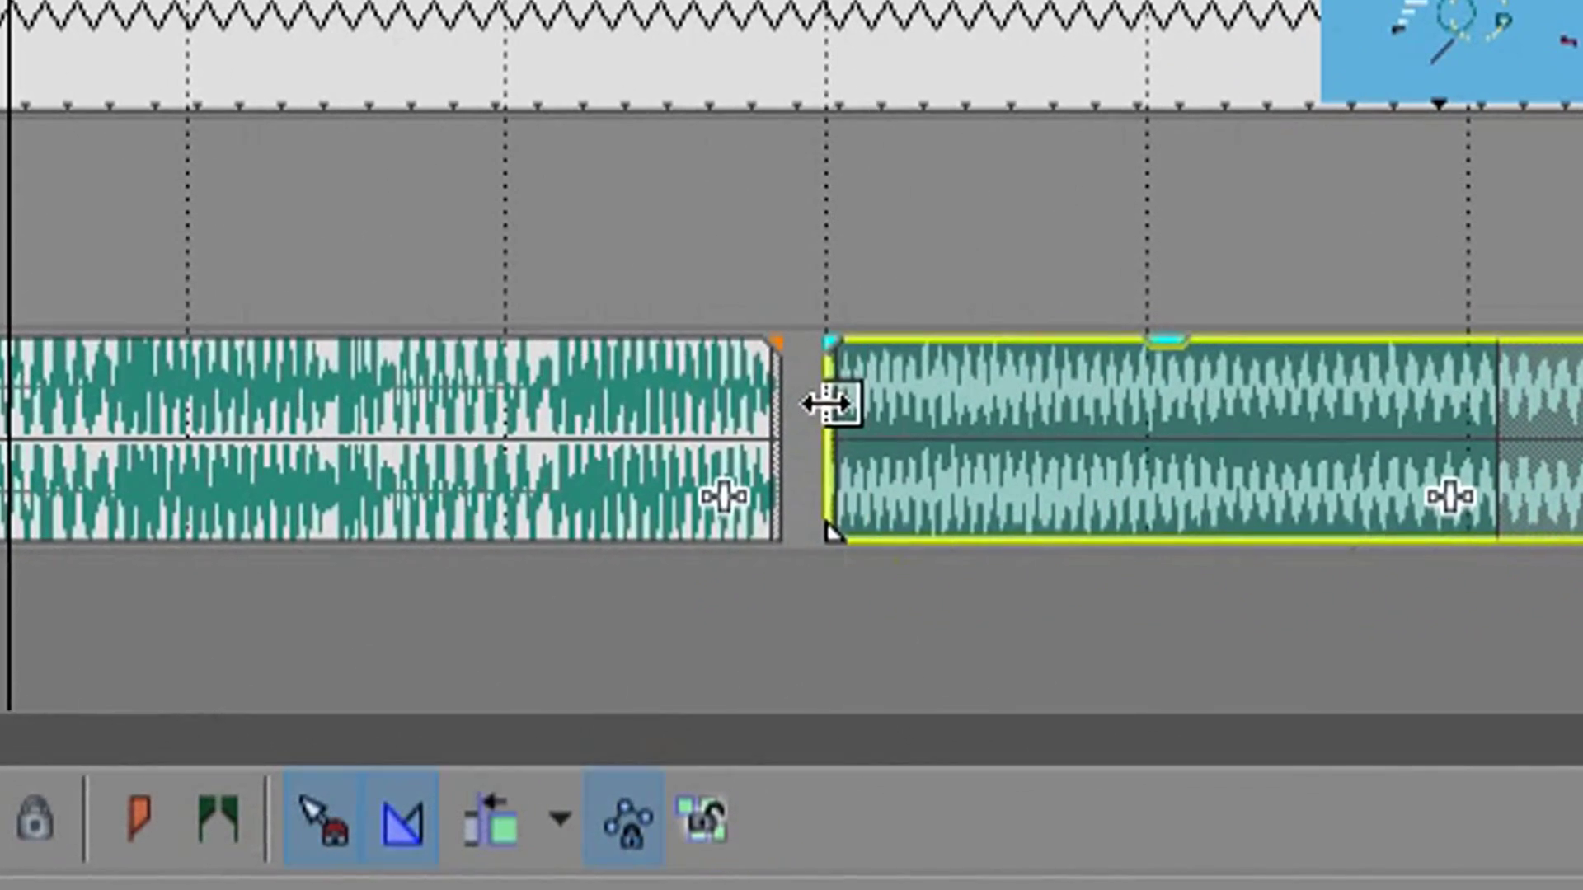
drag(790, 428, 849, 428)
key(space)
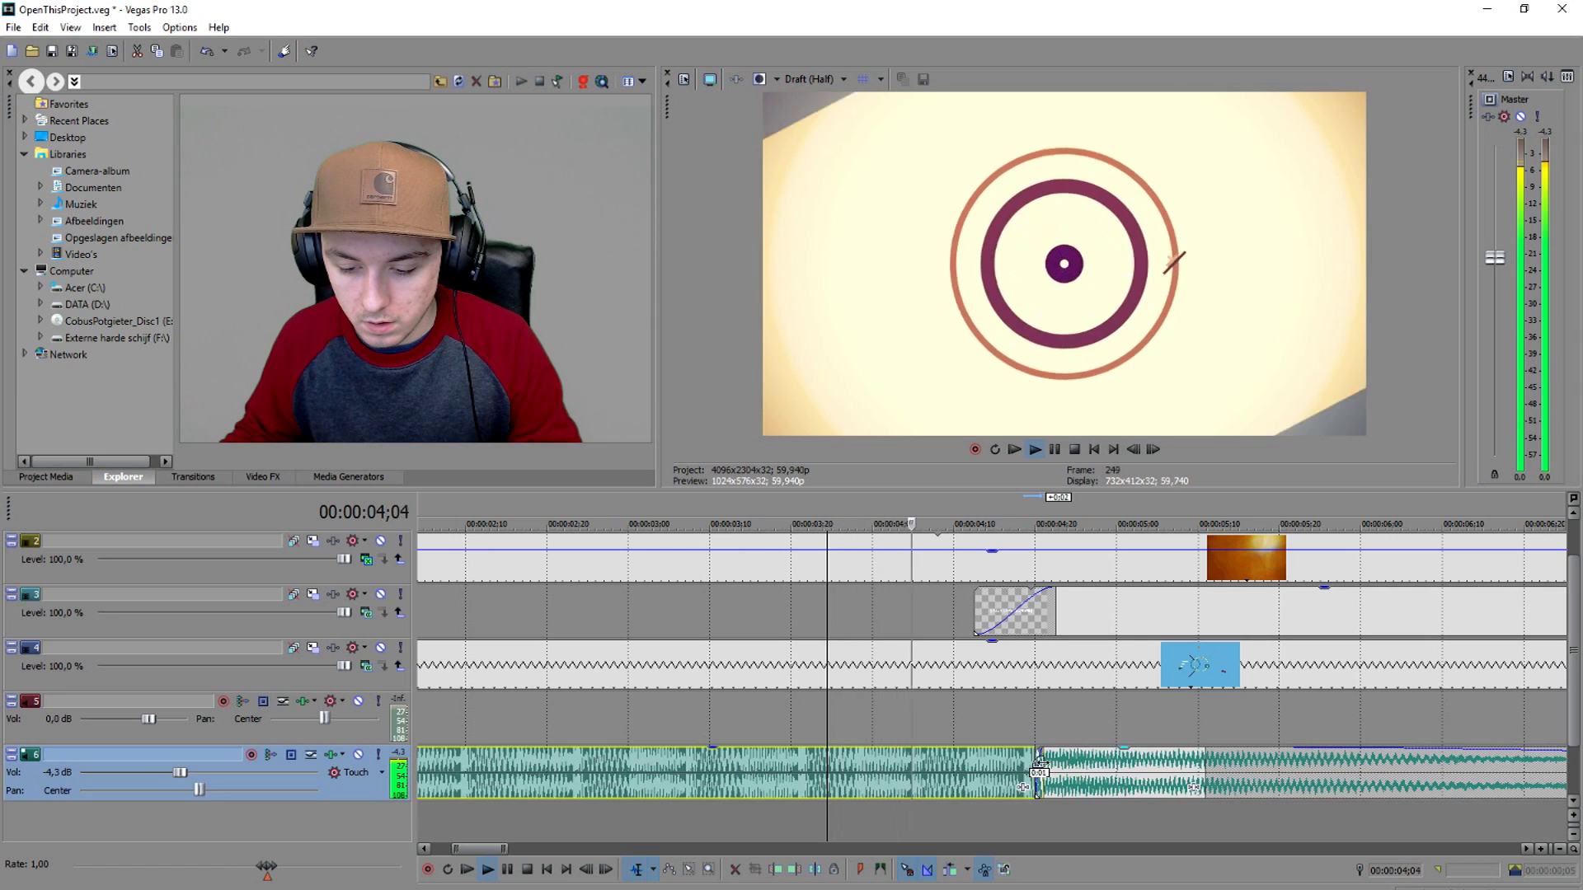
key(space)
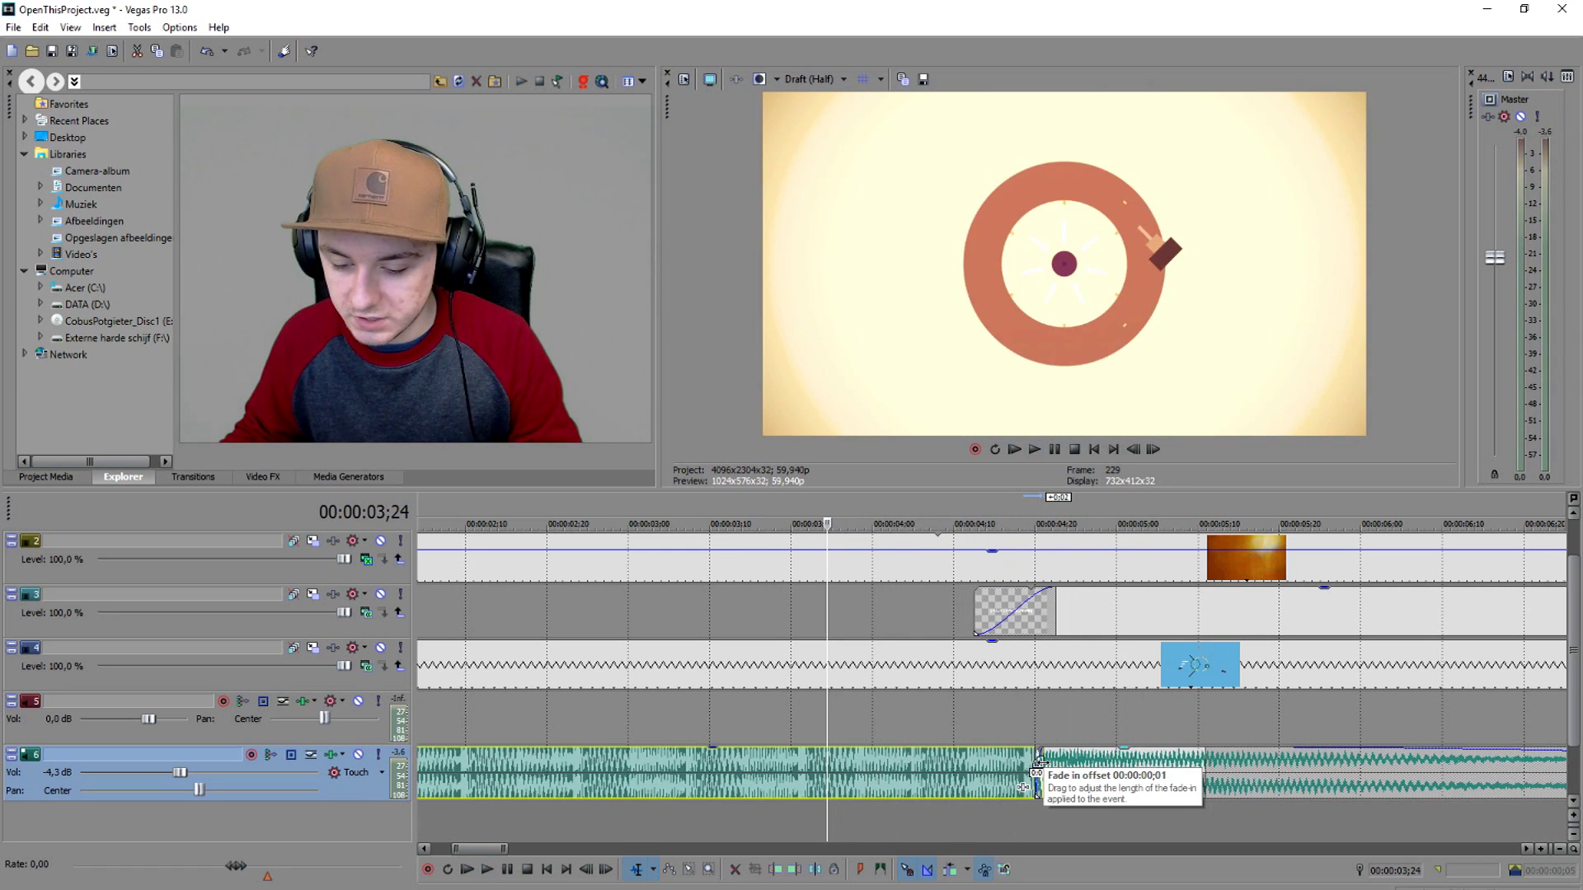
key(space)
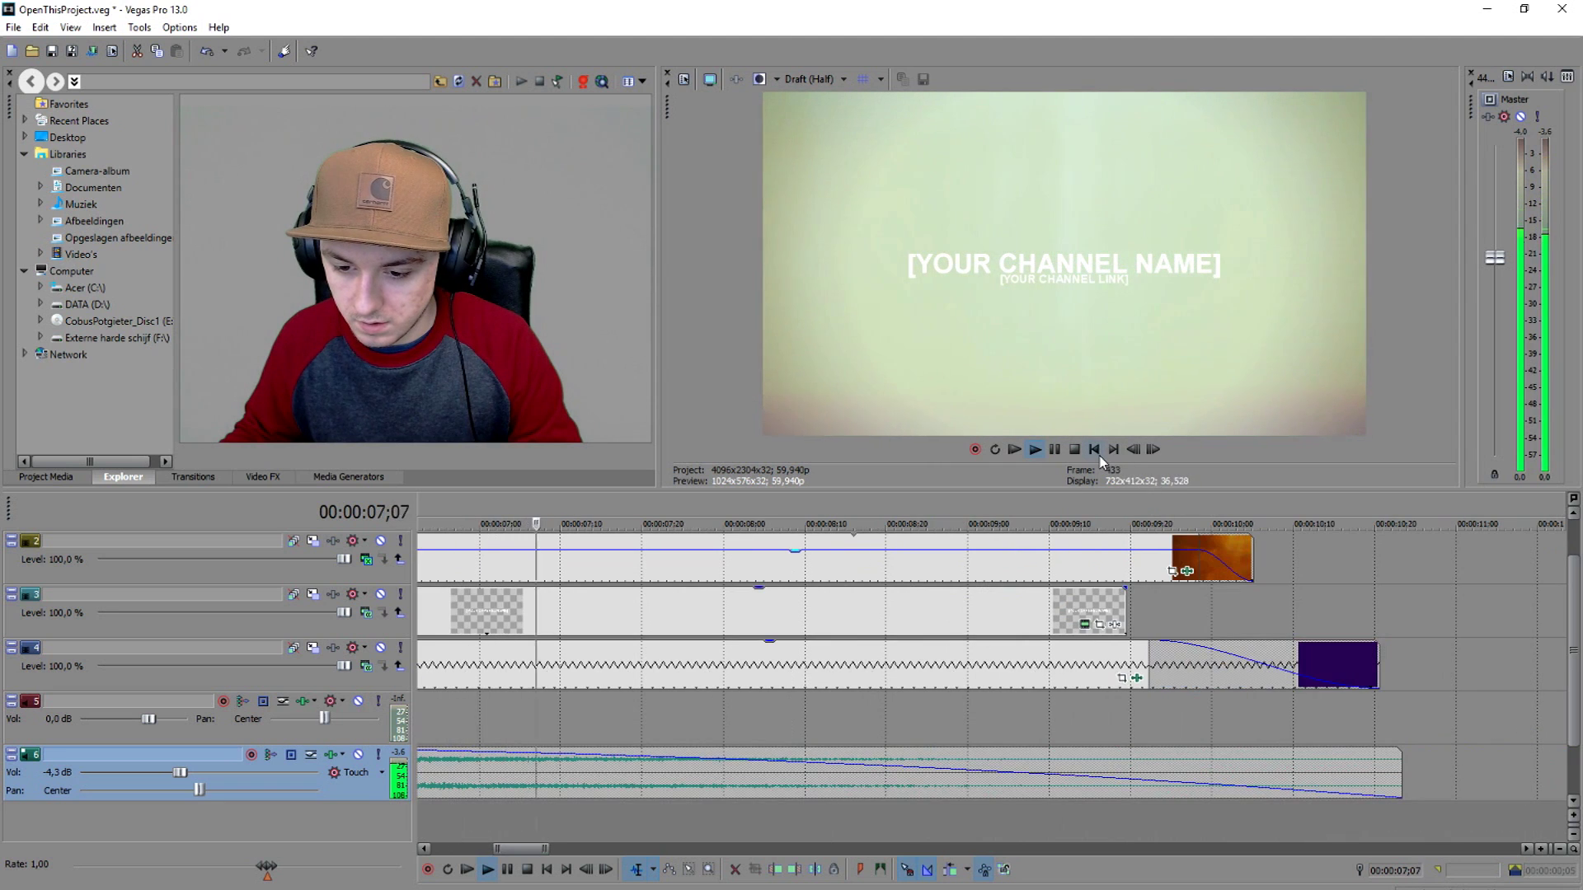
click(1094, 450)
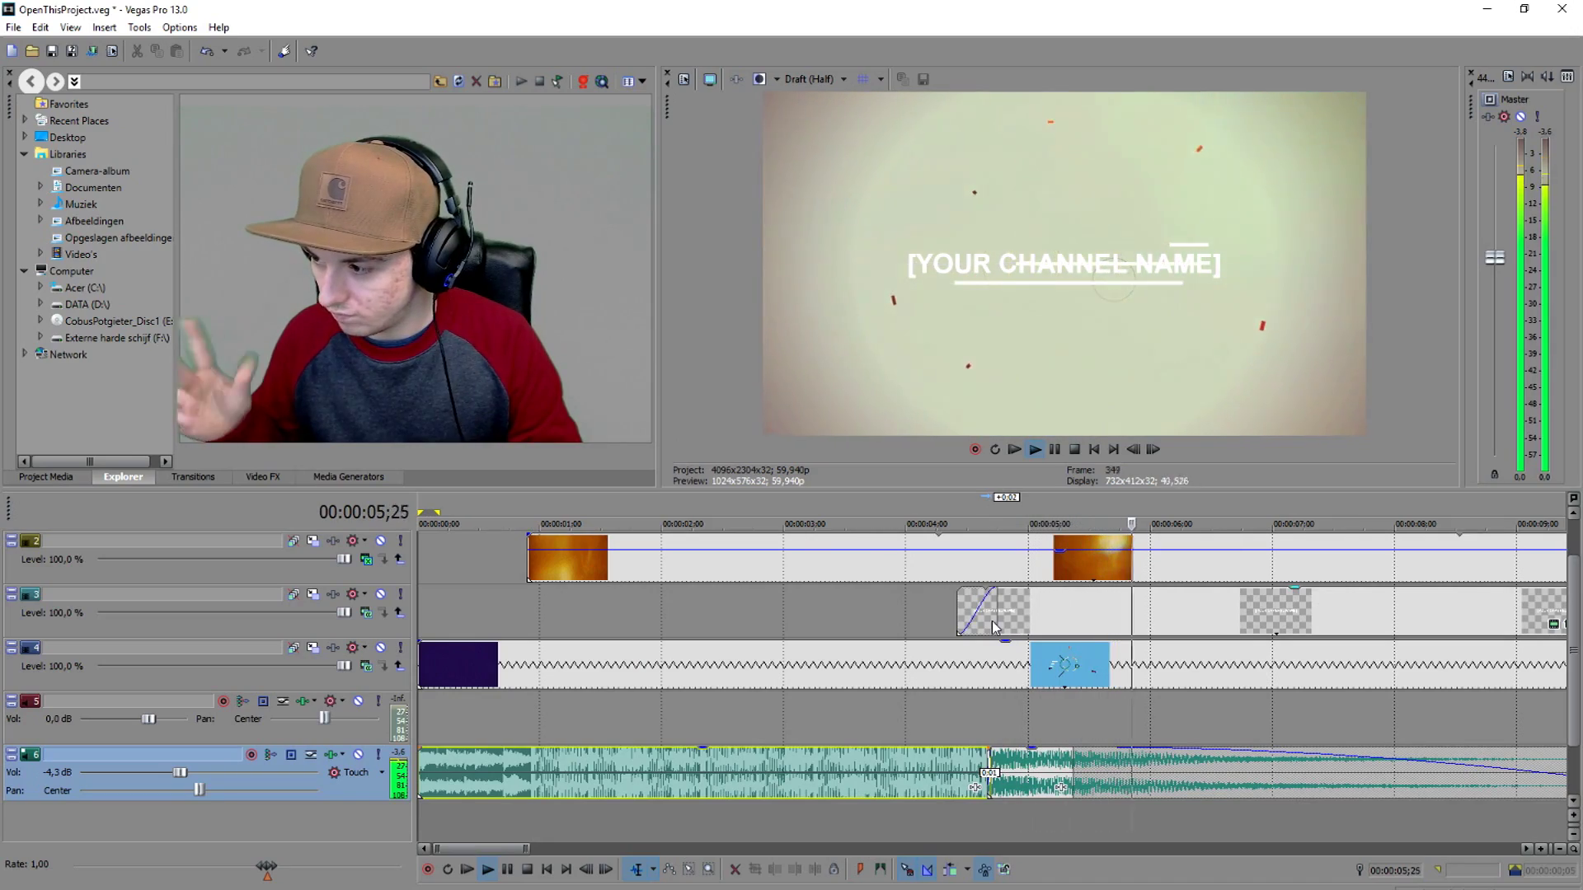
key(space)
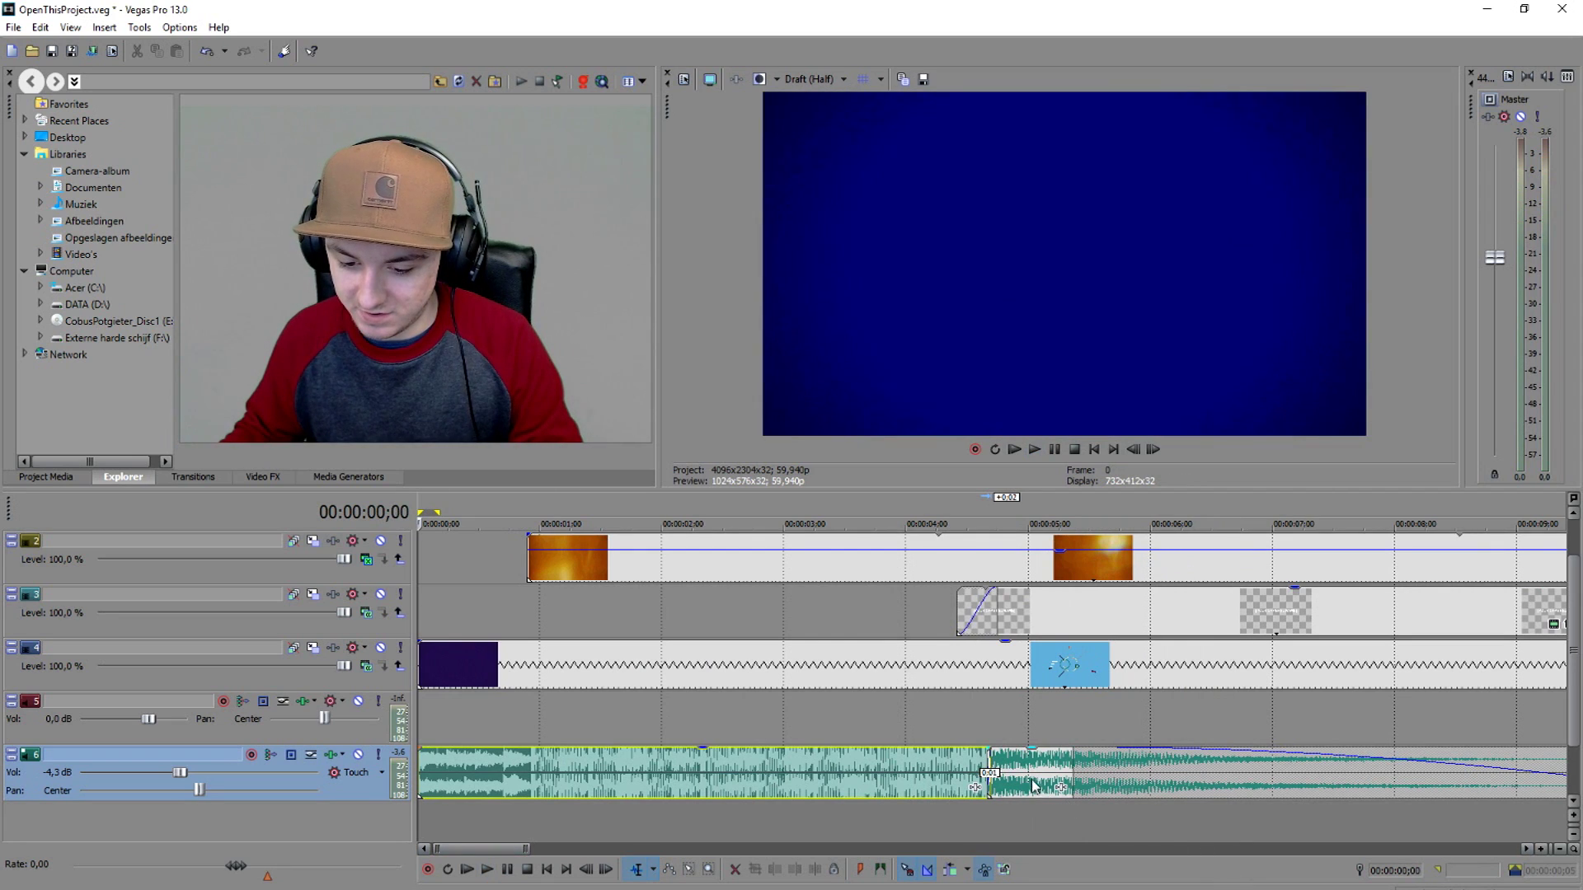
drag(1027, 780, 1188, 779)
click(893, 724)
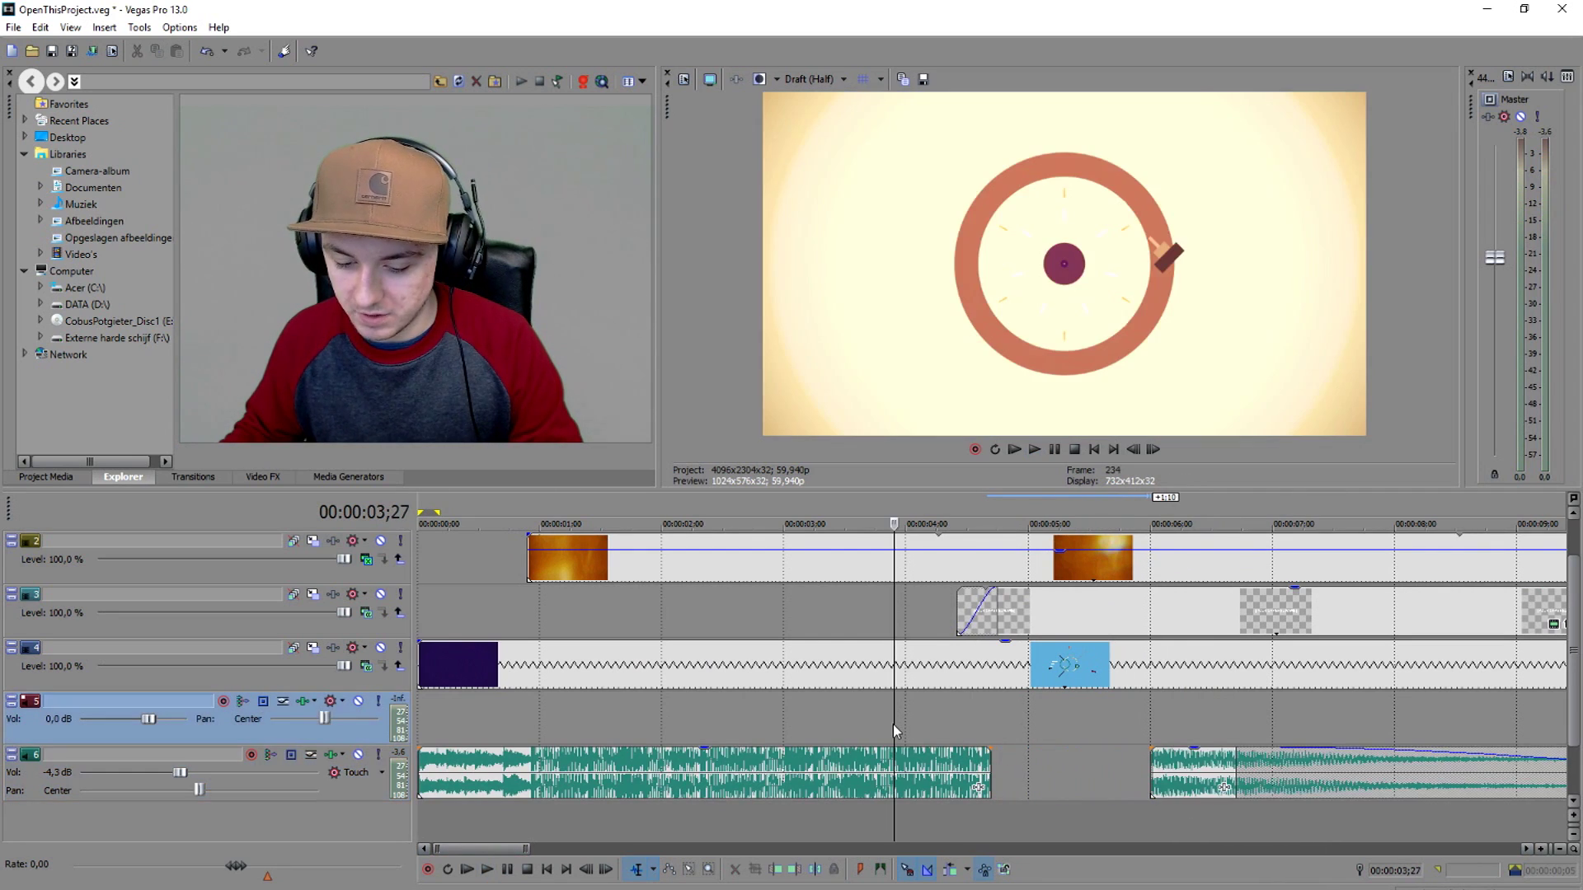
key(space)
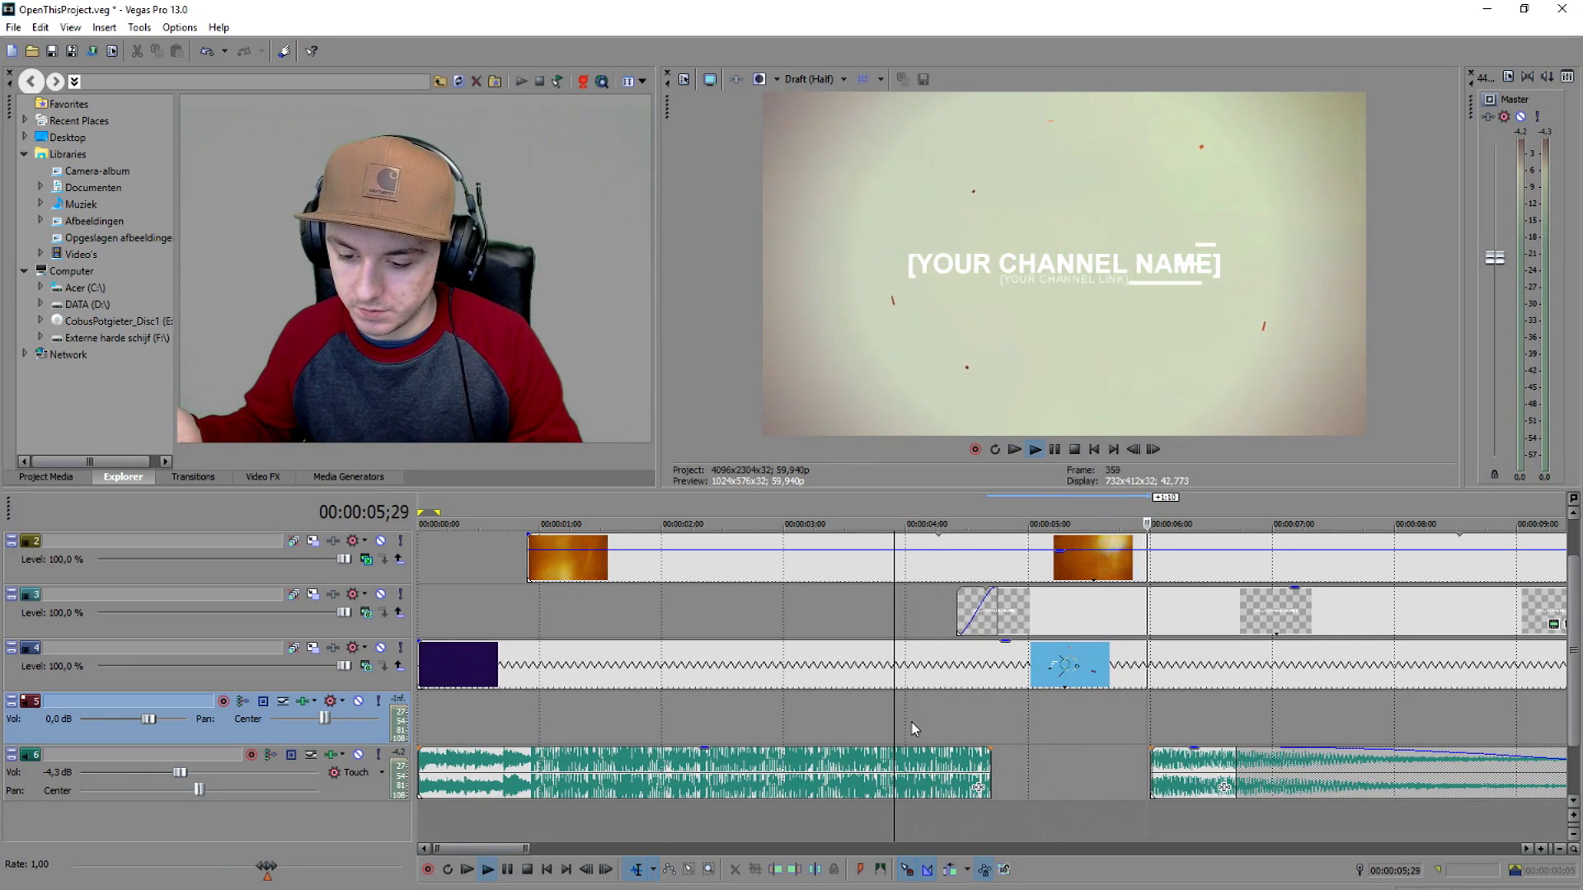
key(space)
drag(1155, 742, 983, 739)
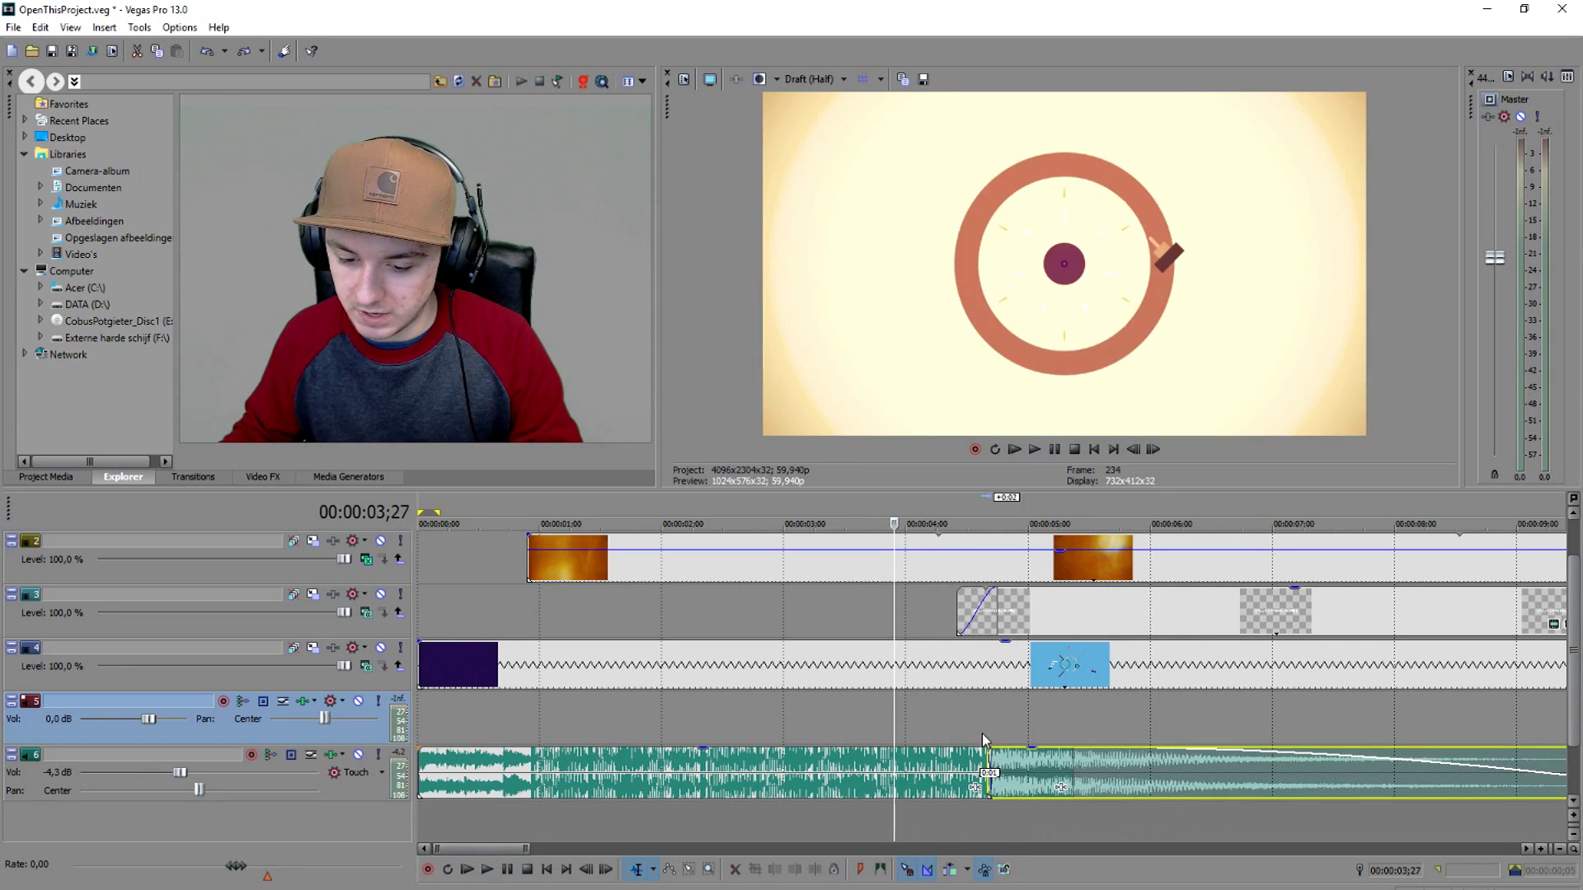
click(851, 719)
key(space)
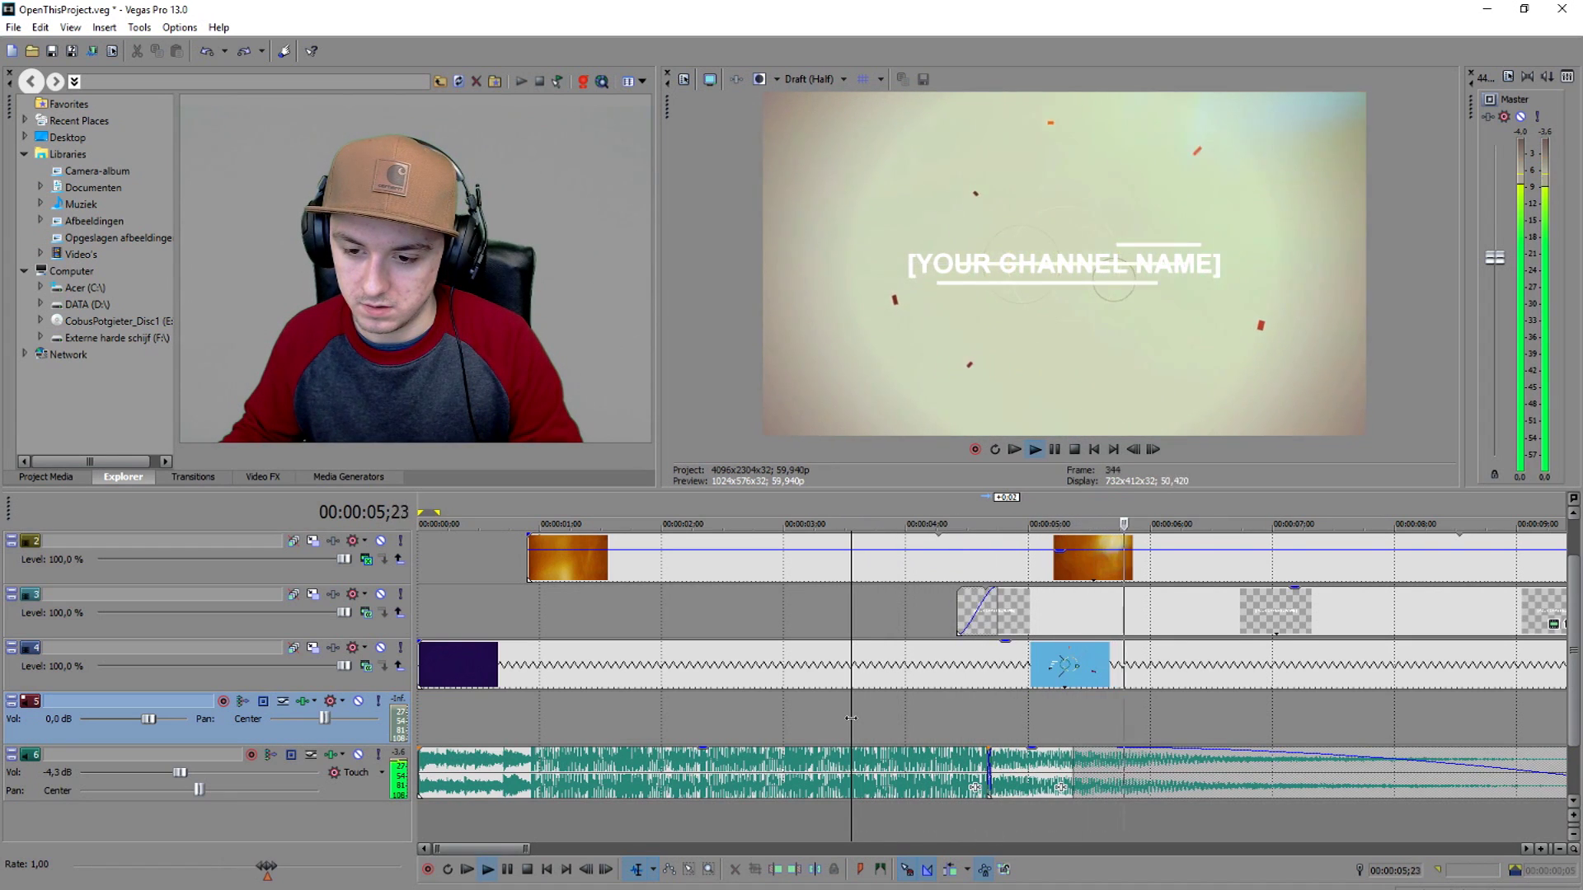
scroll(850, 718, down, 4)
key(space)
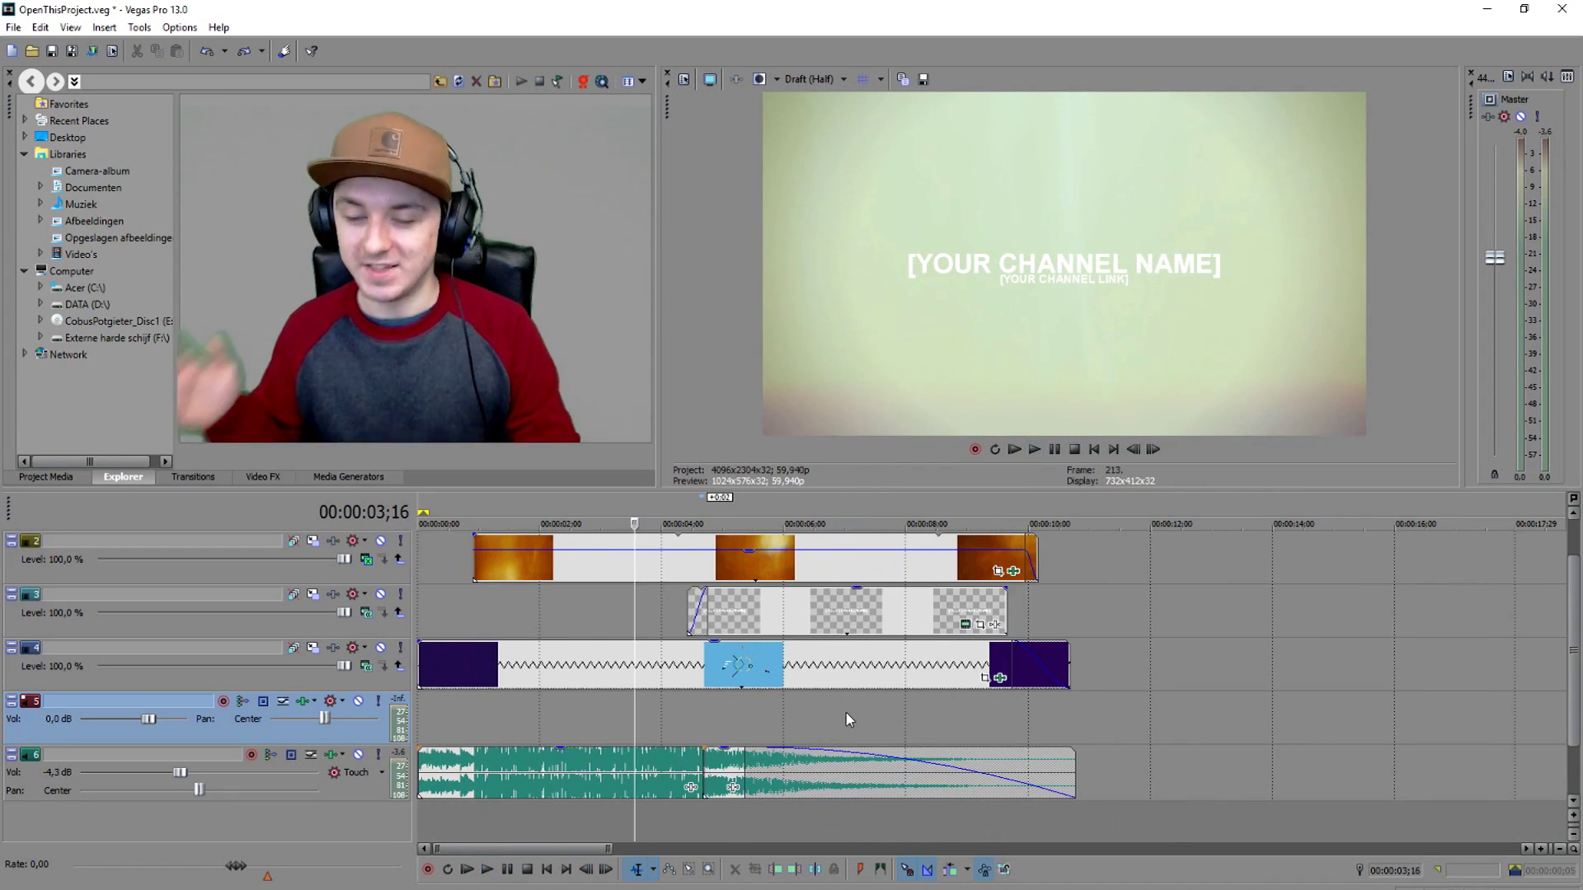